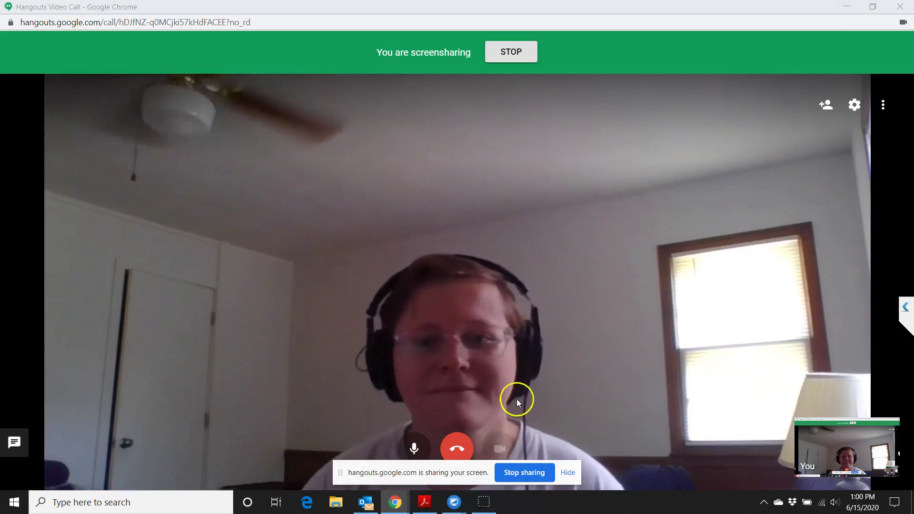
Switch to the UltraViewer remote session and review the output times in the Time Dependent study step of Study 1
click(455, 502)
click(495, 468)
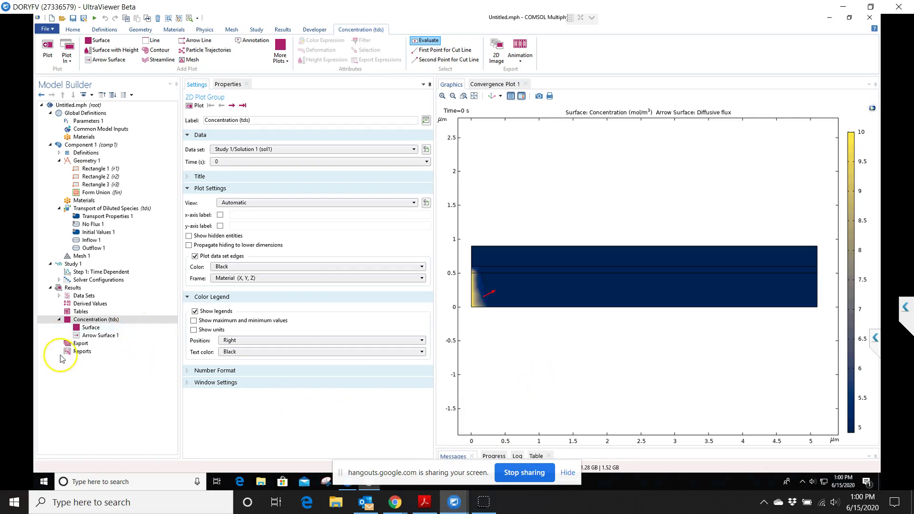
click(129, 274)
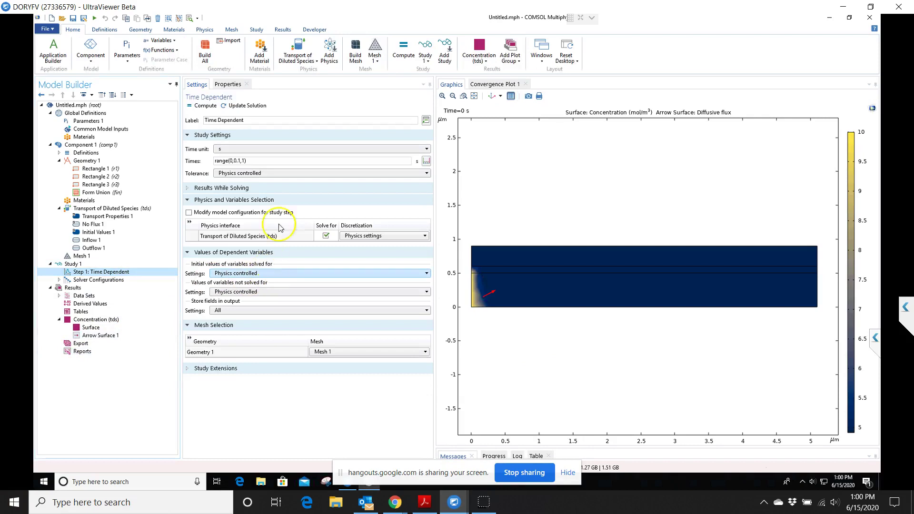
click(260, 160)
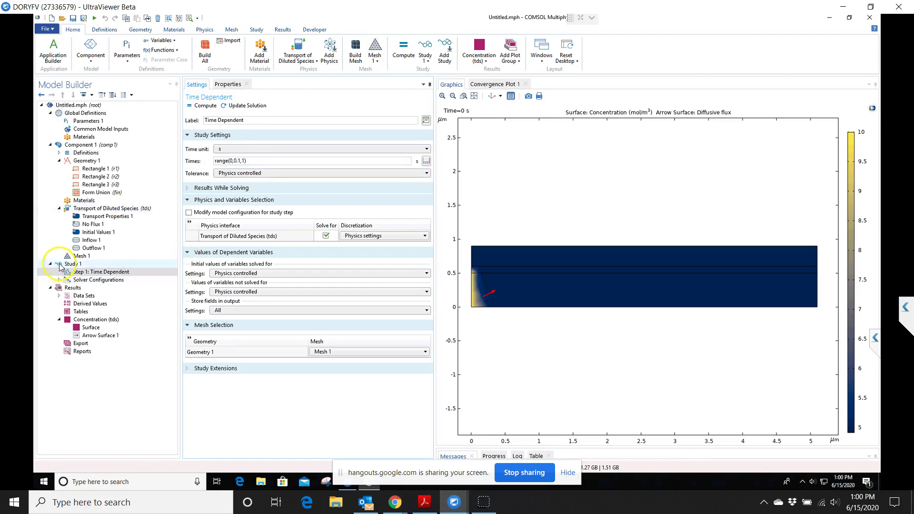
Review the user-defined diffusion coefficient in Transport Properties 1 under Transport of Diluted Species
click(121, 218)
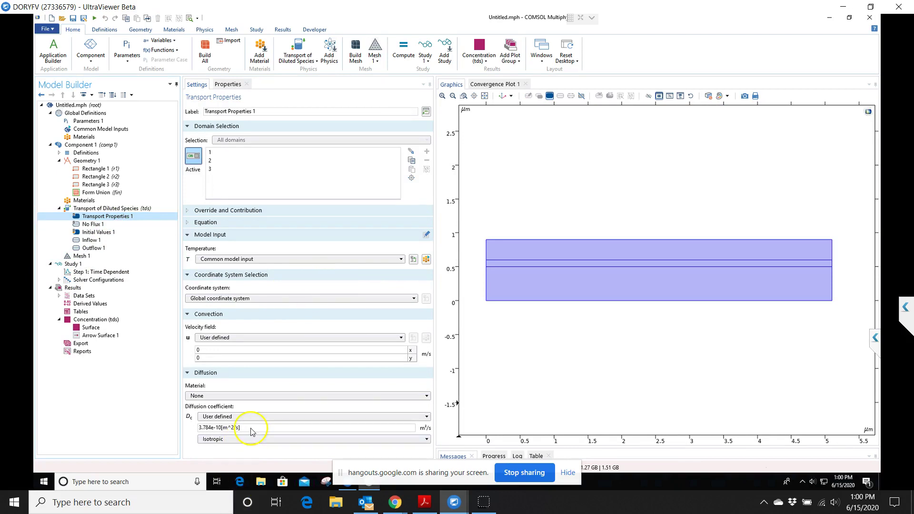
click(208, 427)
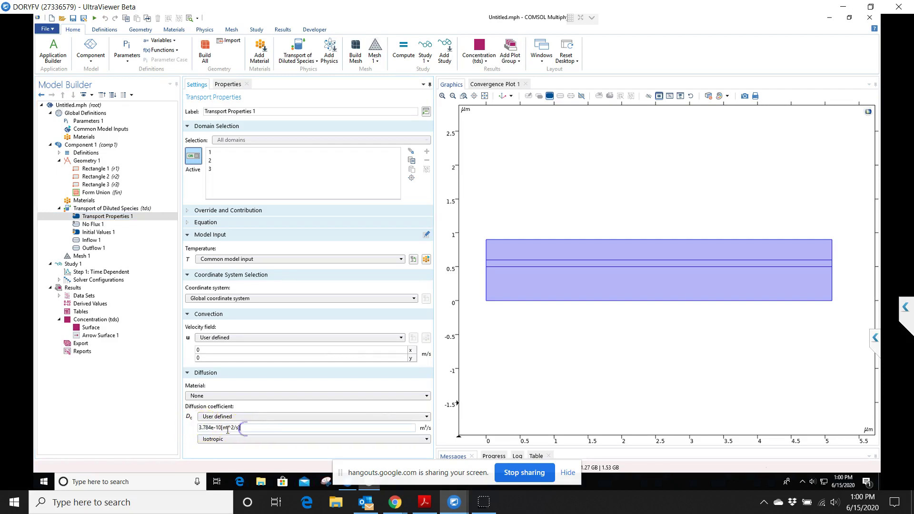
click(186, 428)
click(242, 428)
Check the Arrow Surface 1 settings of the Concentration (tds) plot group and plot the group at time 1 s
click(155, 319)
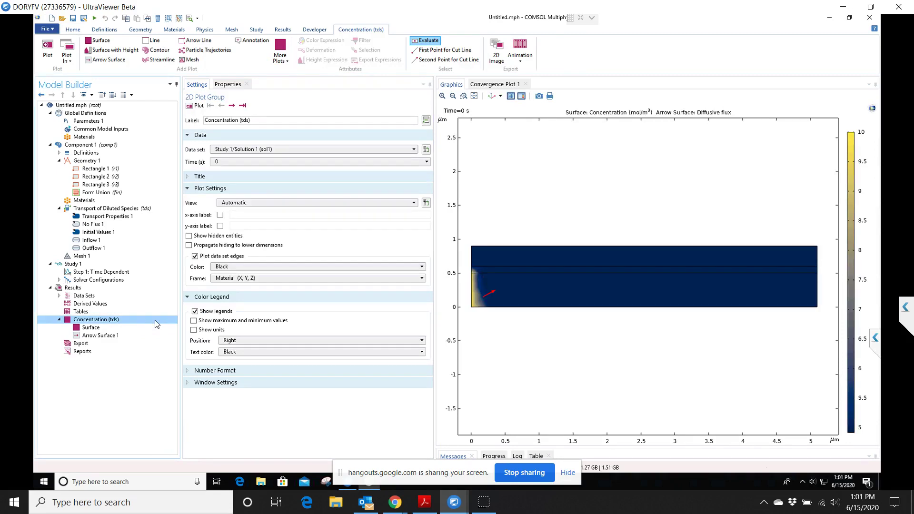
click(139, 336)
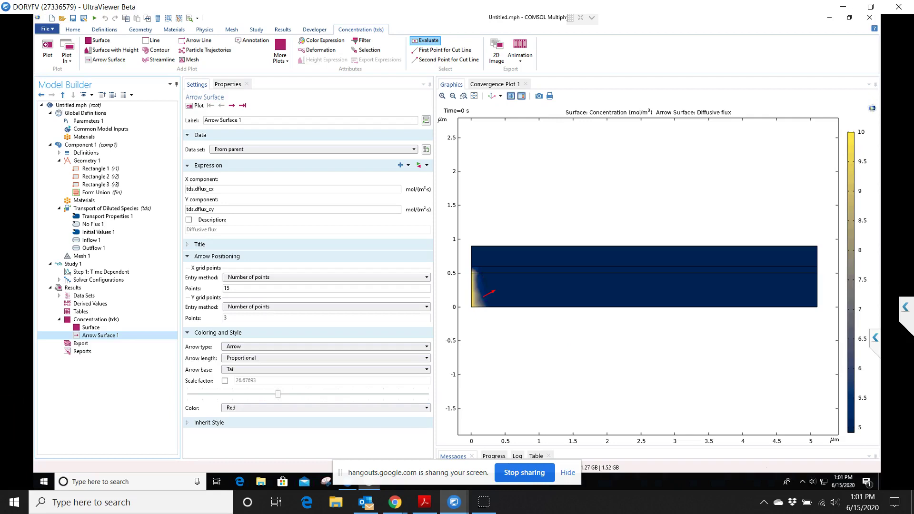
click(112, 321)
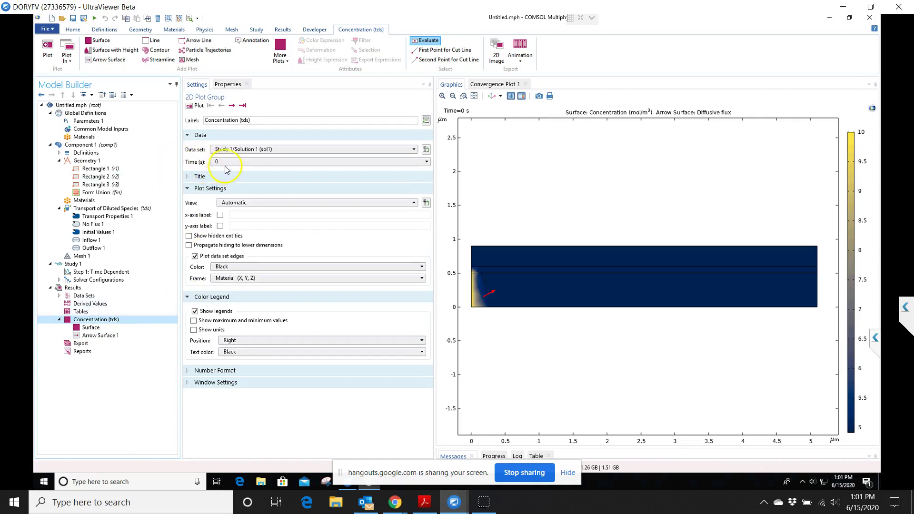
click(244, 164)
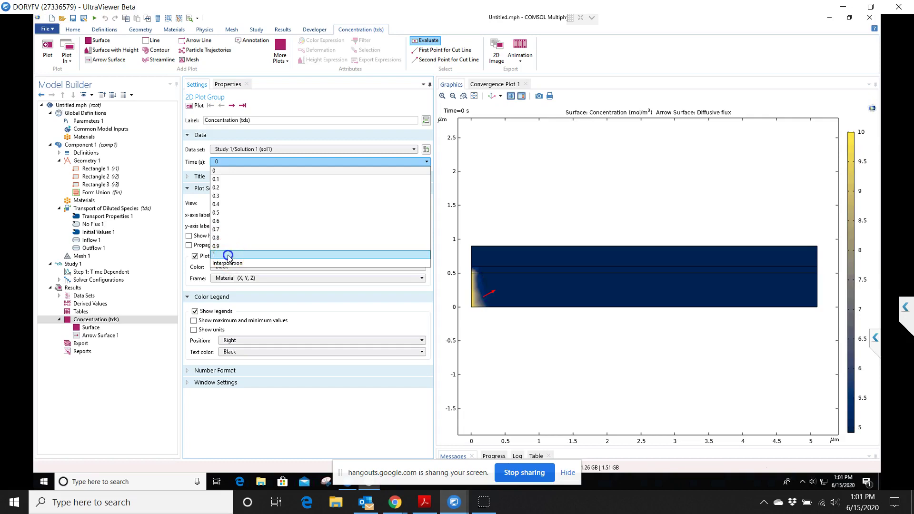
click(231, 255)
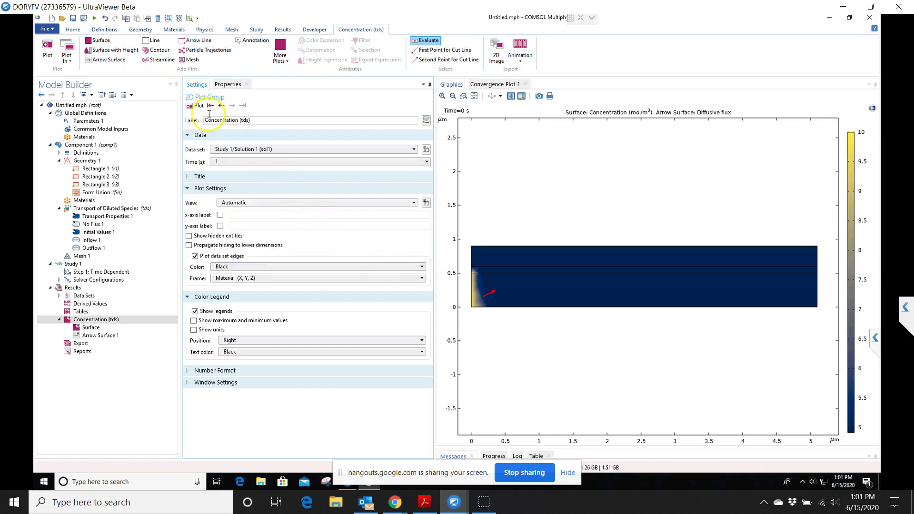
click(197, 106)
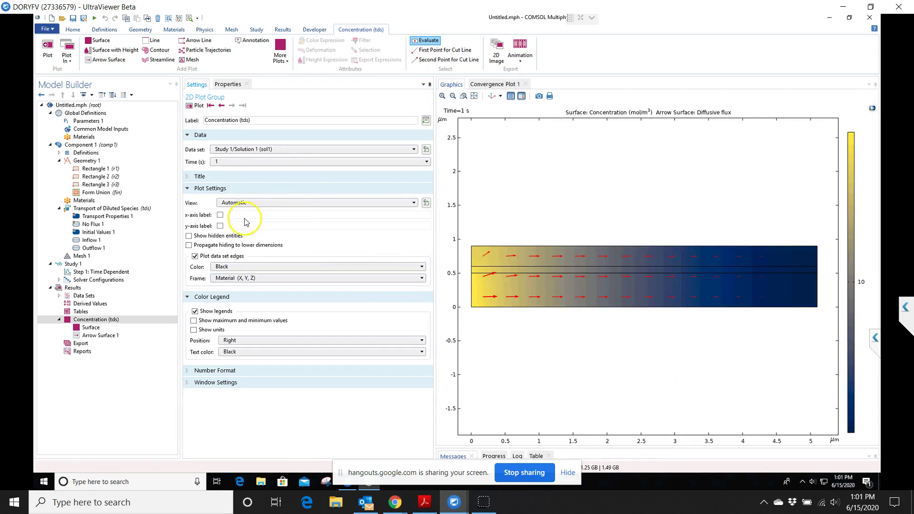
Set the Concentration (tds) plot group's time to 0 s and replot it
click(220, 162)
click(226, 171)
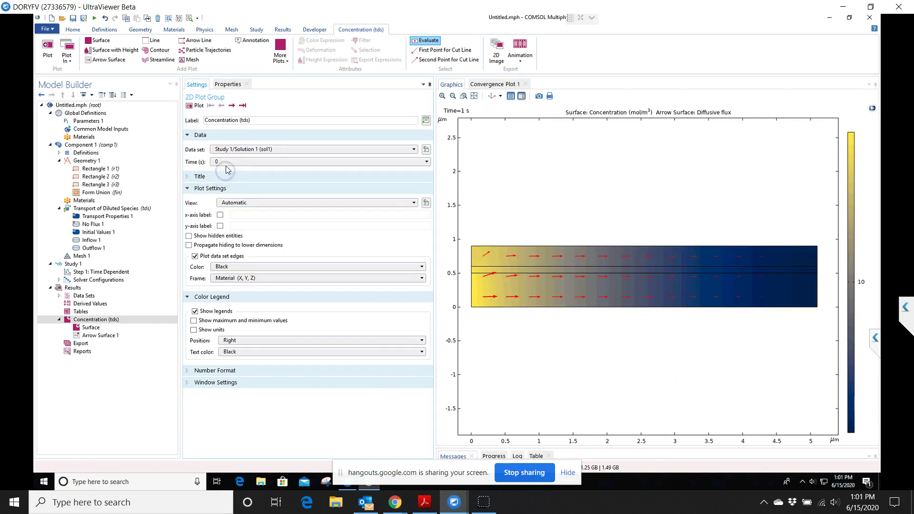
click(224, 163)
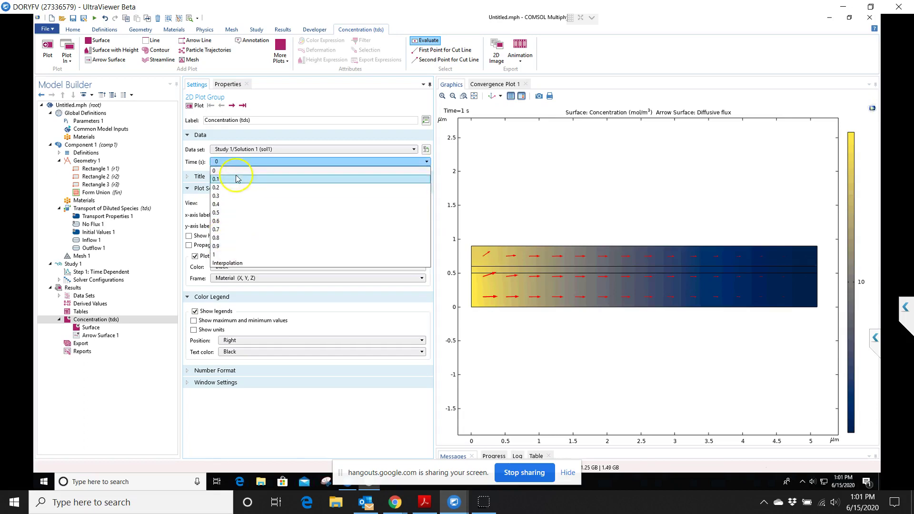
click(260, 161)
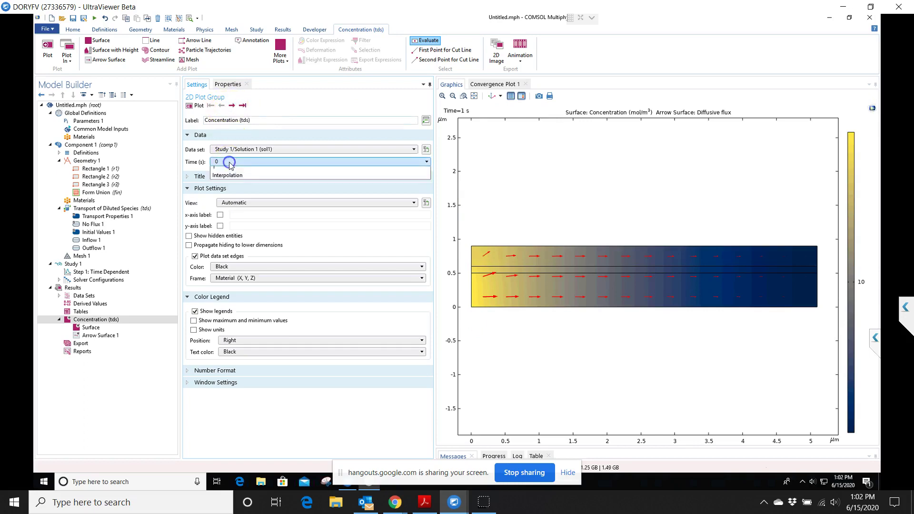
click(188, 105)
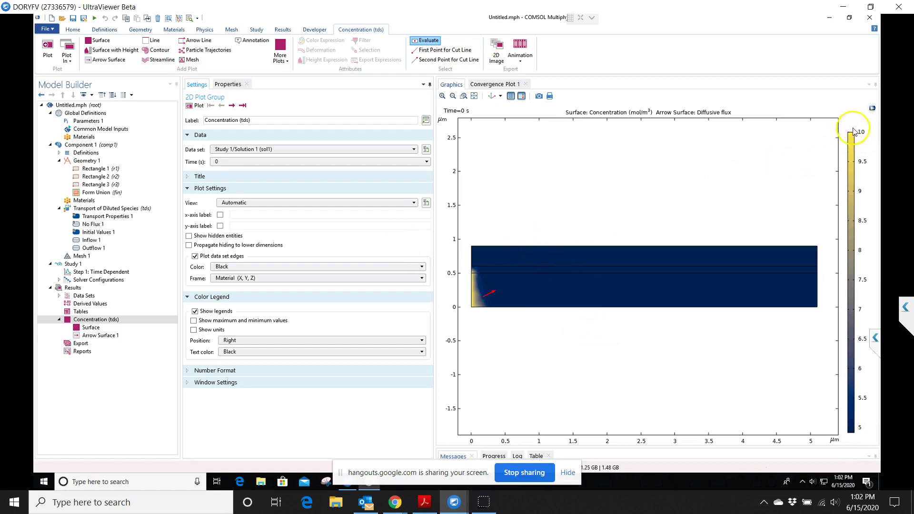
Advance the concentration plot one time step at a time from 0 s to 0.5 s
click(232, 106)
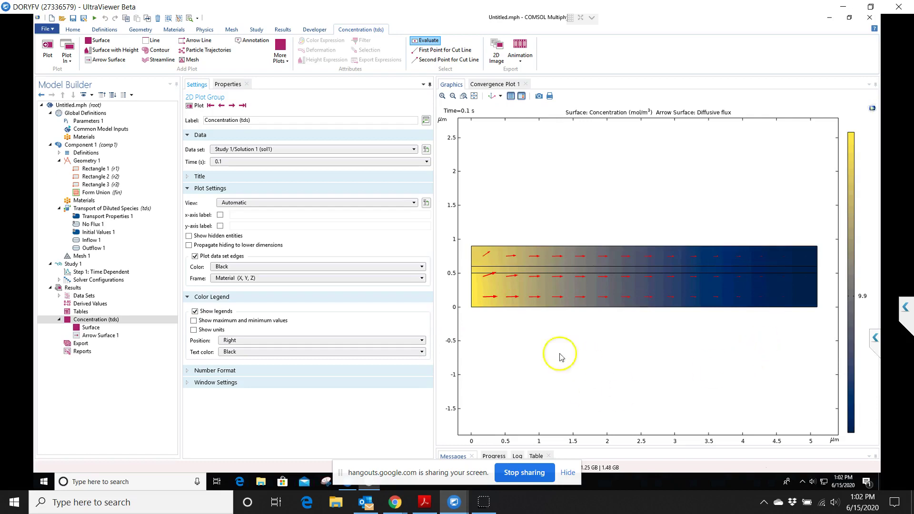
click(232, 106)
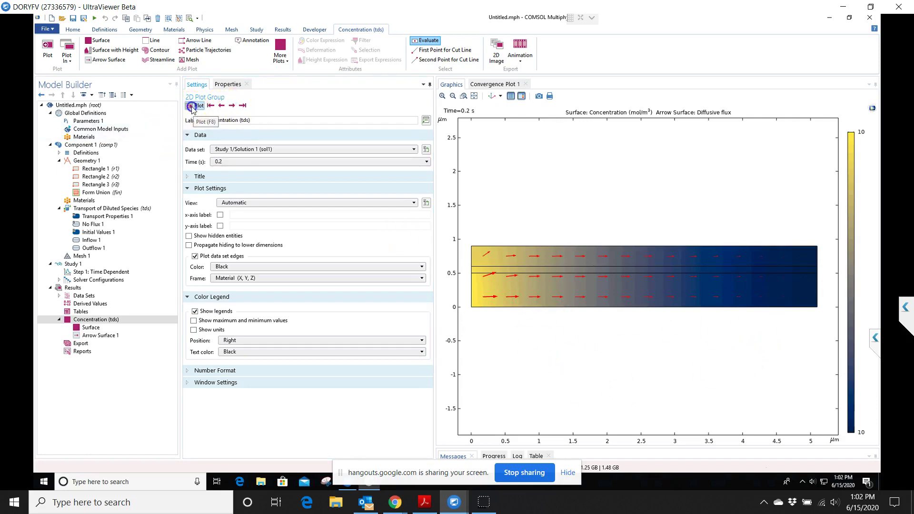
click(232, 105)
click(199, 106)
click(232, 105)
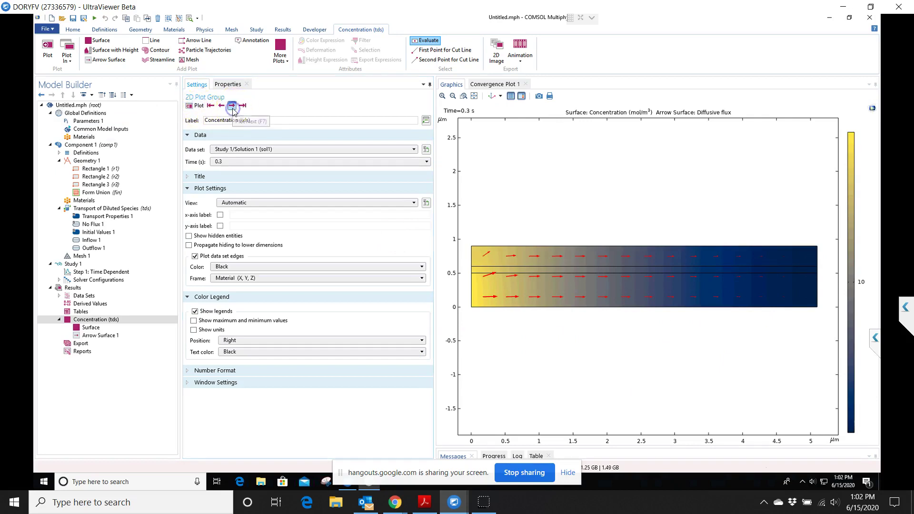
click(231, 105)
click(665, 367)
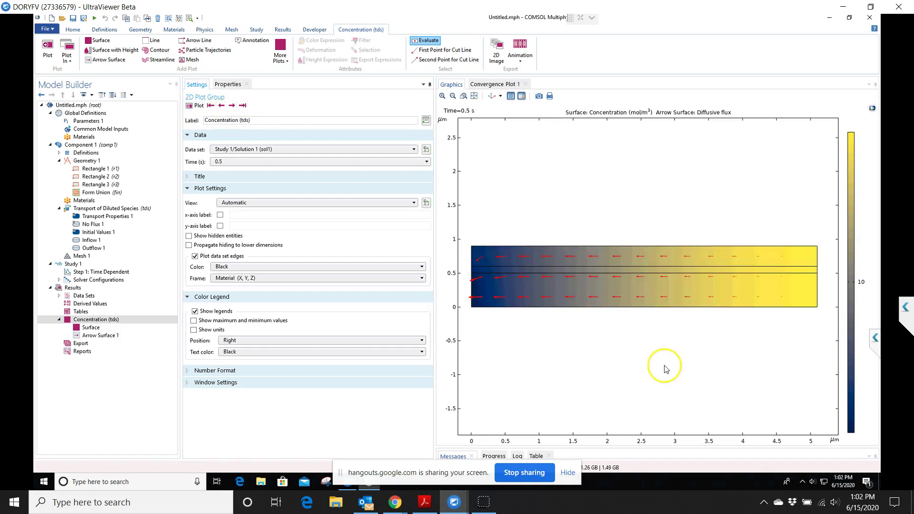
Compare the concentration plot at 0.5 s with the preceding time step, returning to 0.5 s
click(221, 105)
click(232, 105)
click(521, 253)
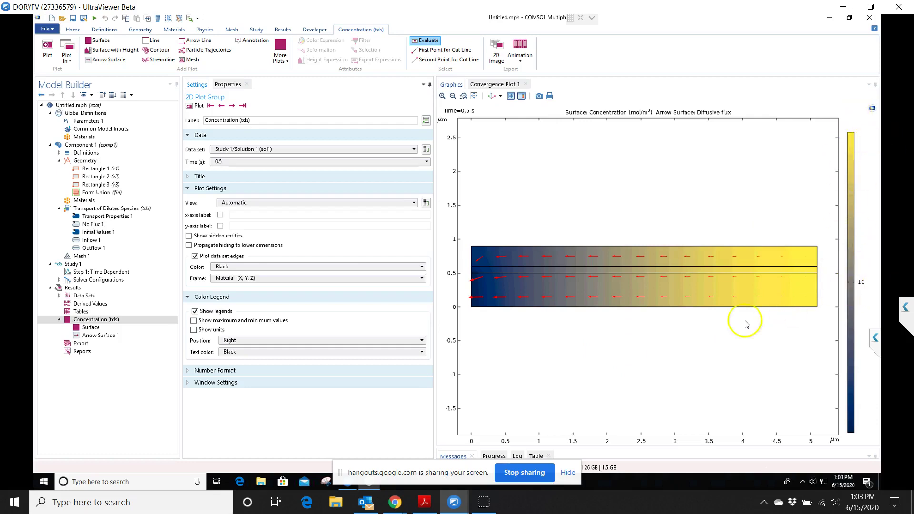
Move the concentration plot back through the earlier time steps to 0 s
click(222, 106)
click(221, 105)
click(221, 106)
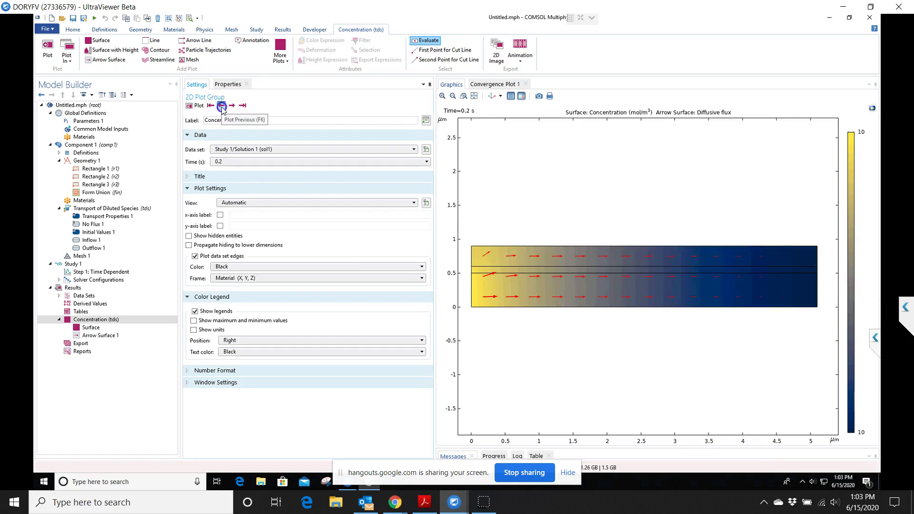
click(222, 106)
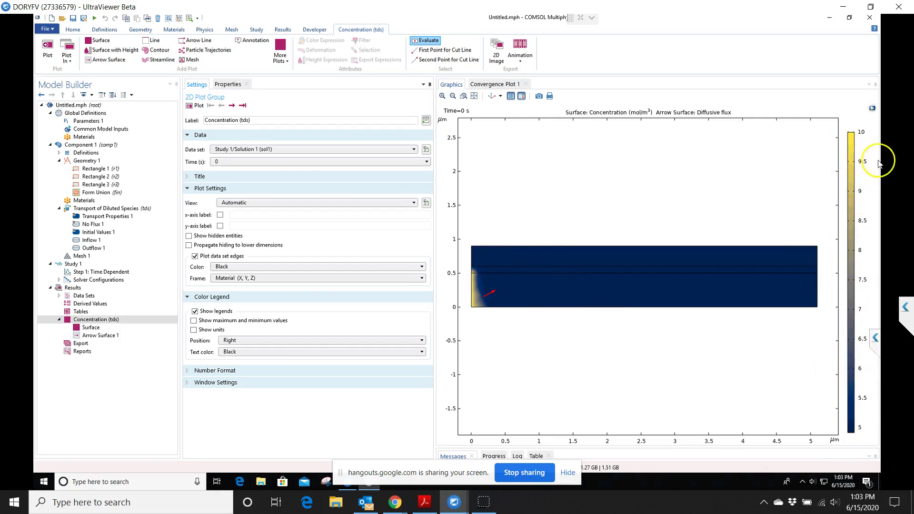
Replay the concentration plot forward from 0 s to 0.5 s, examining the color legend and flux arrows
click(231, 106)
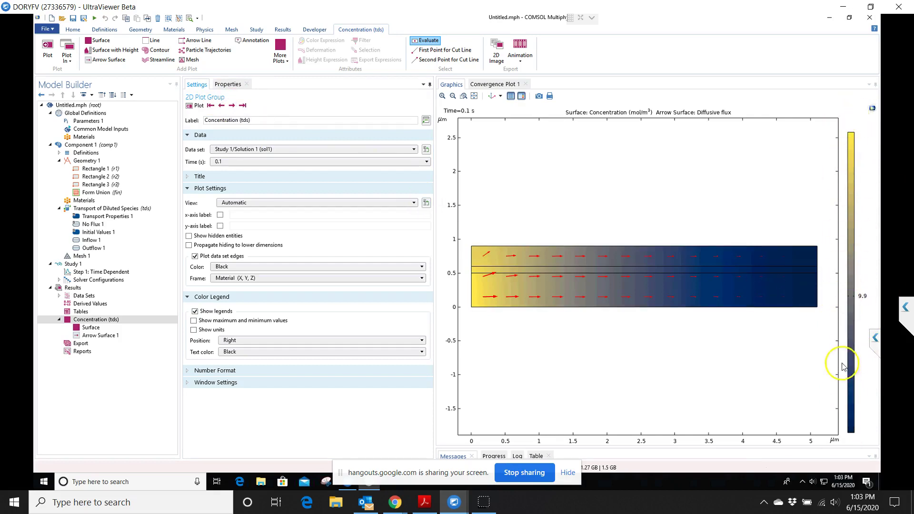
click(234, 106)
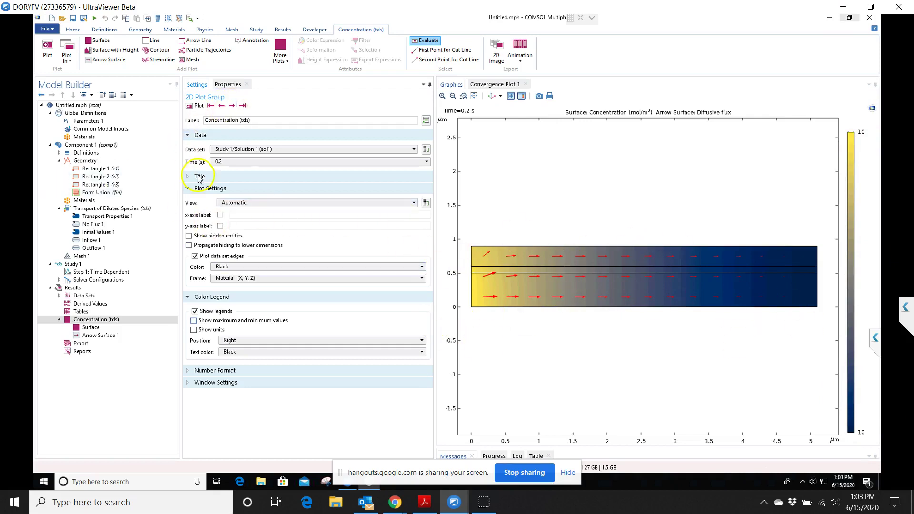
click(231, 106)
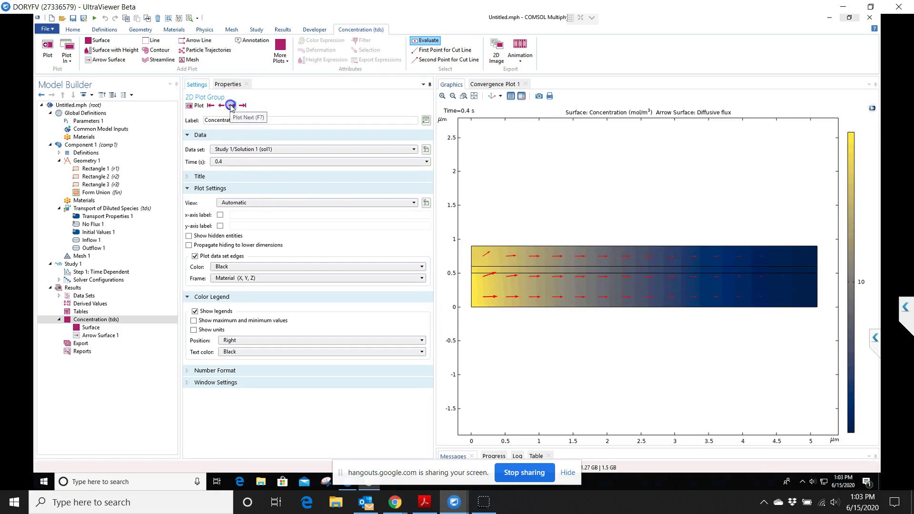
click(231, 106)
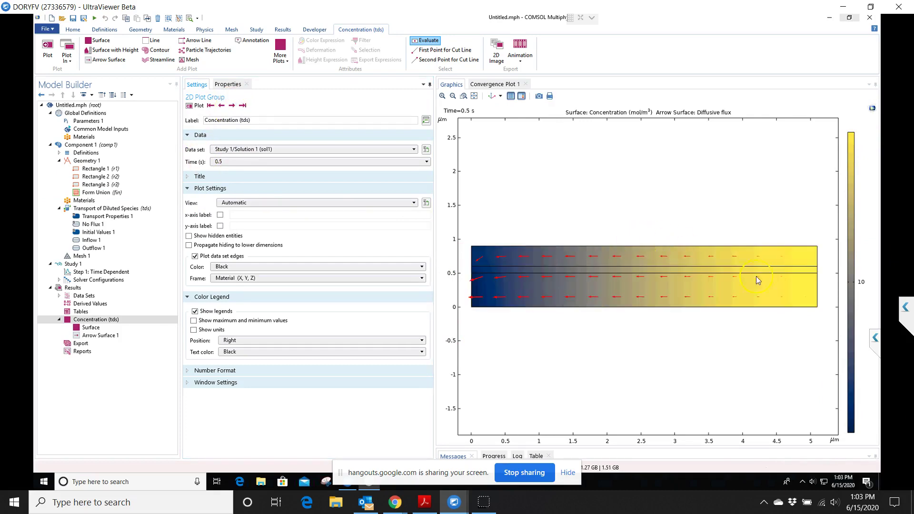
Alternate the concentration plot between 0.4 s and 0.5 s to compare the diffusive flux directions
click(220, 106)
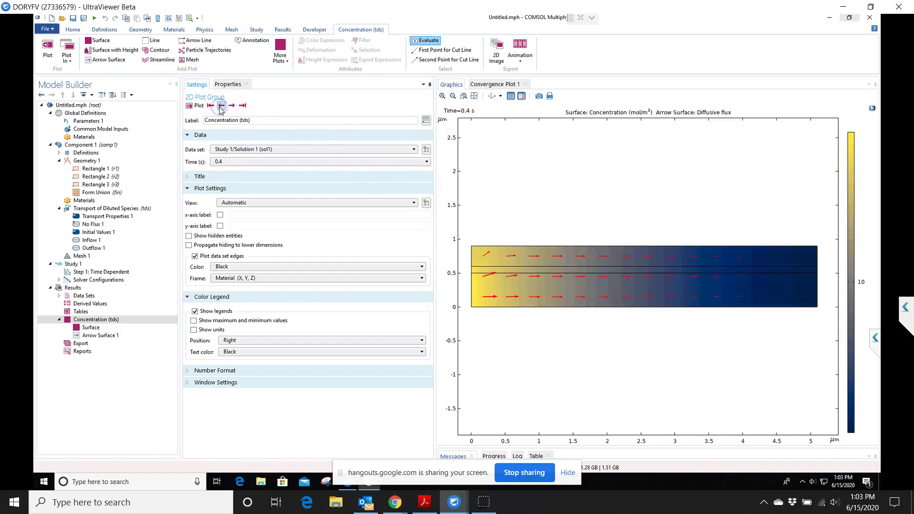
click(231, 105)
click(221, 106)
Advance the concentration plot through the remaining time steps to 1 s, rechecking 0.9 s along the way
click(232, 106)
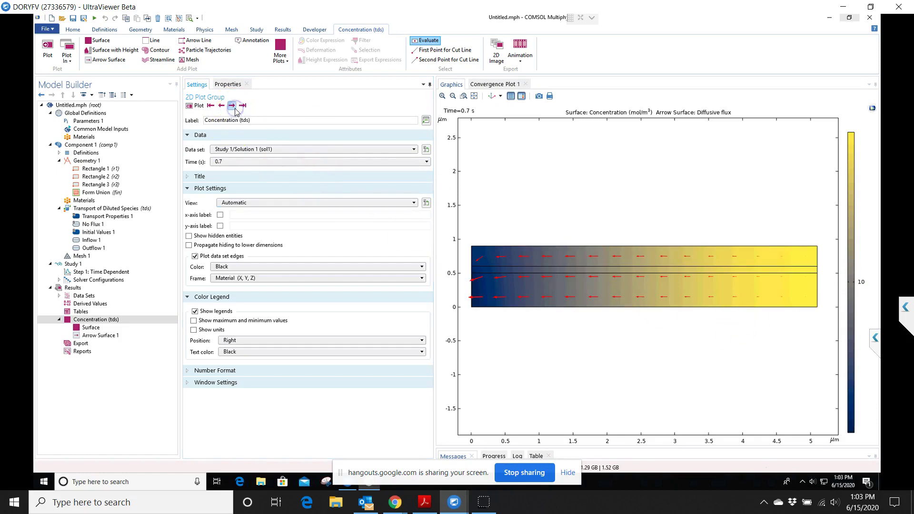
click(231, 106)
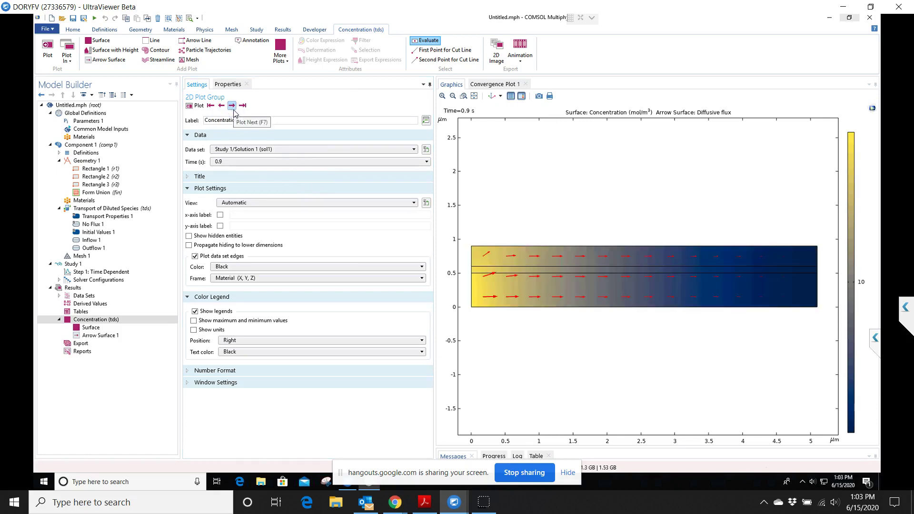
click(231, 106)
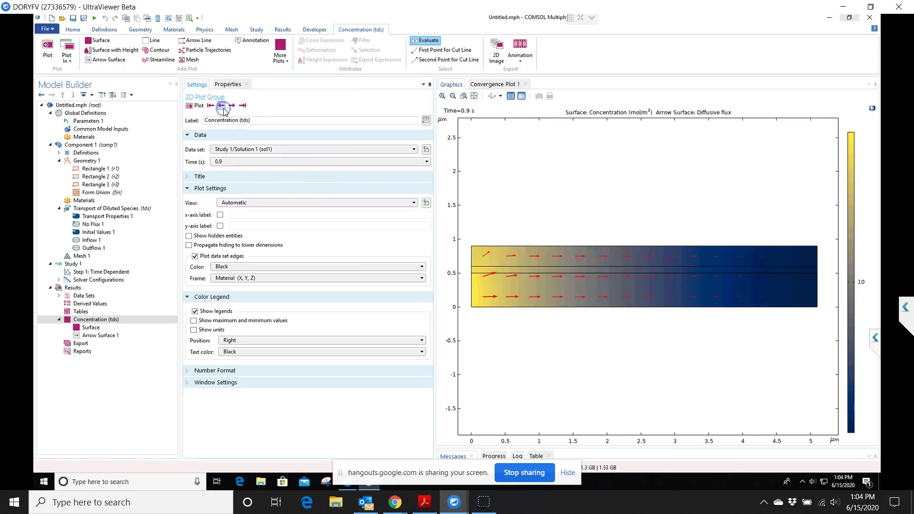
click(232, 106)
click(231, 106)
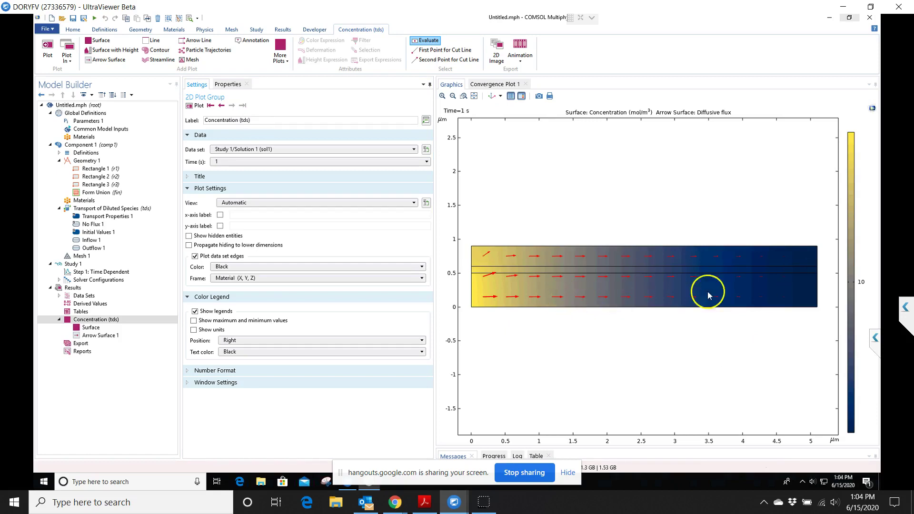
Review the boundary selections of Outflow 1 and Inflow 1, and open the Surface plot settings under Concentration (tds)
click(109, 248)
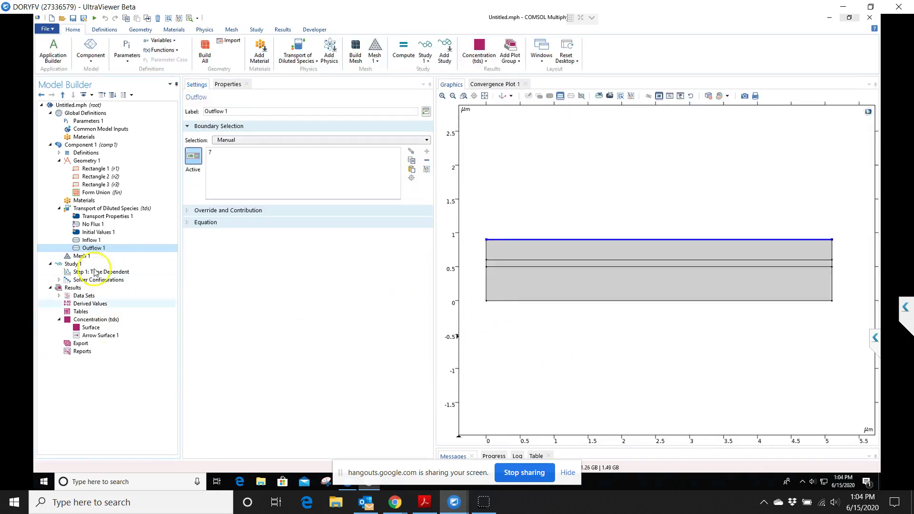
click(115, 242)
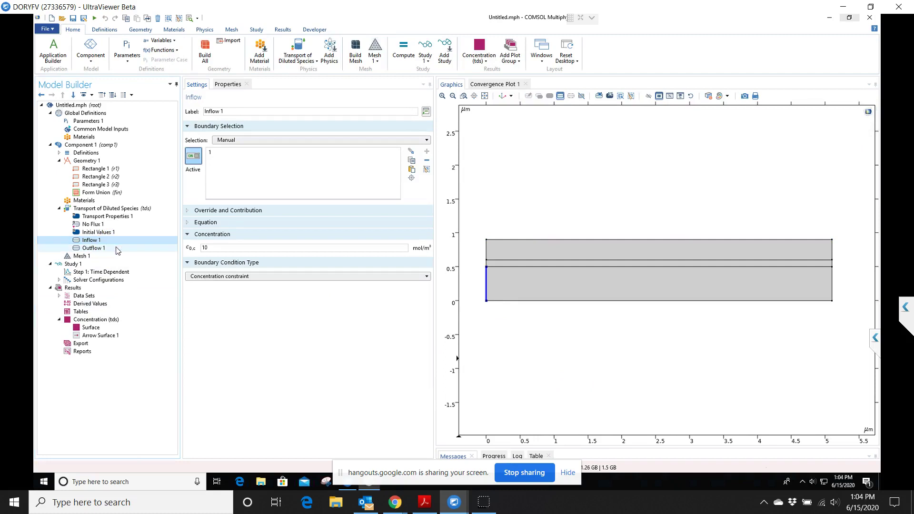
click(92, 248)
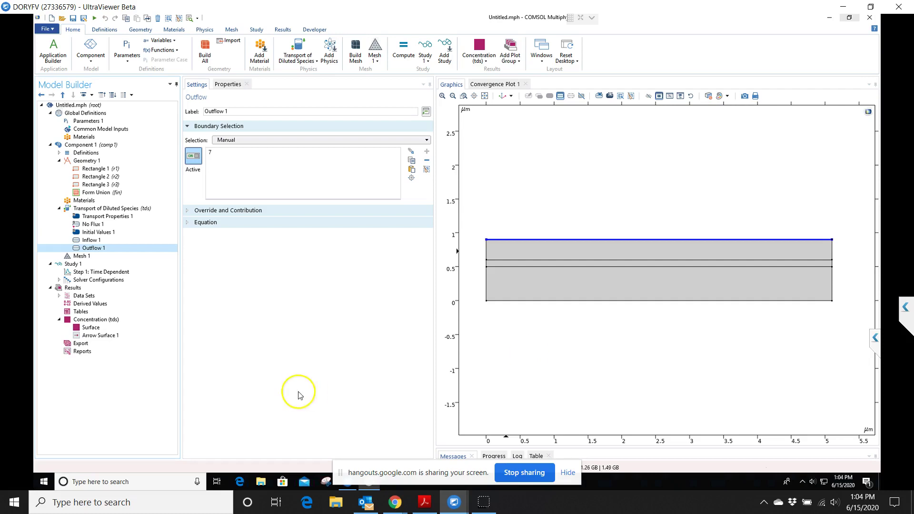
click(105, 328)
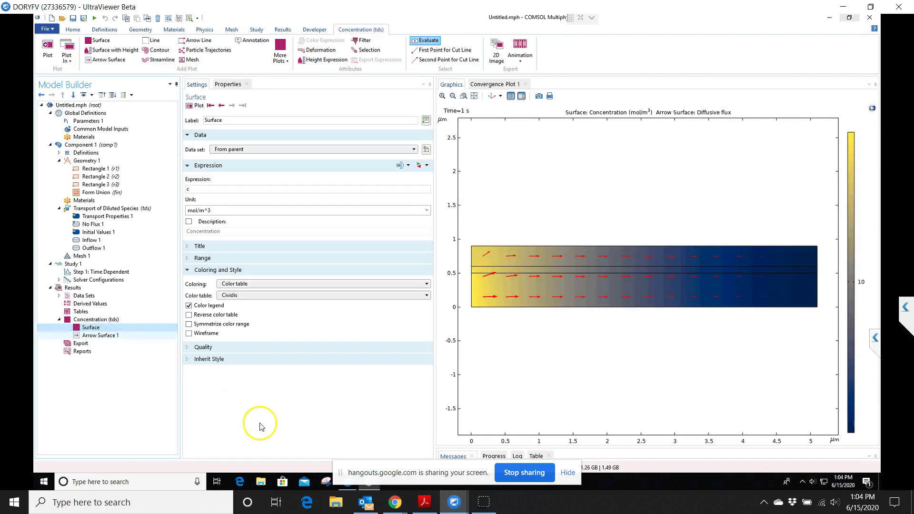
Enable a manual color range for the Surface plot with minimum 5 and maximum 10
click(205, 258)
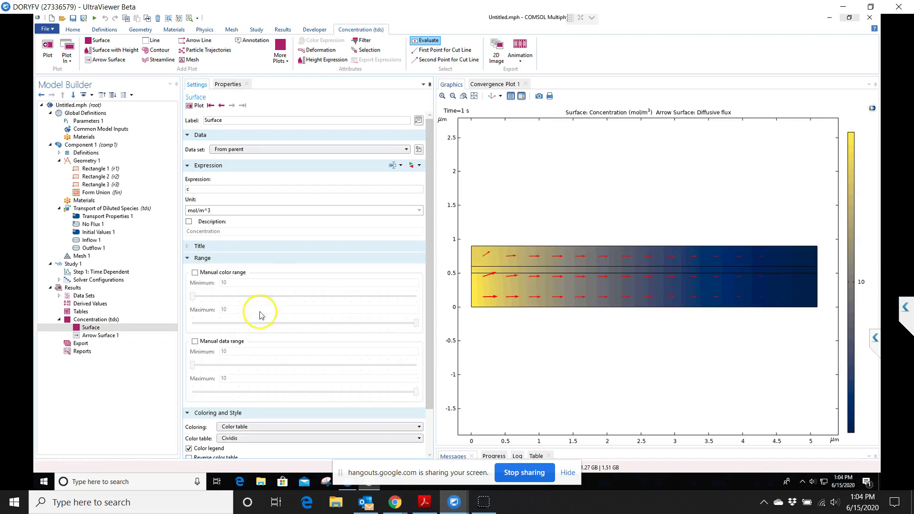
click(195, 273)
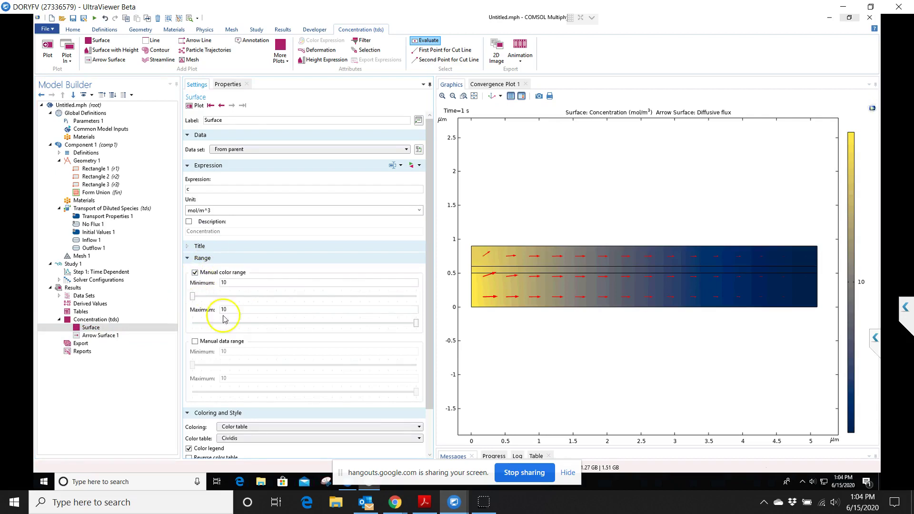
click(239, 283)
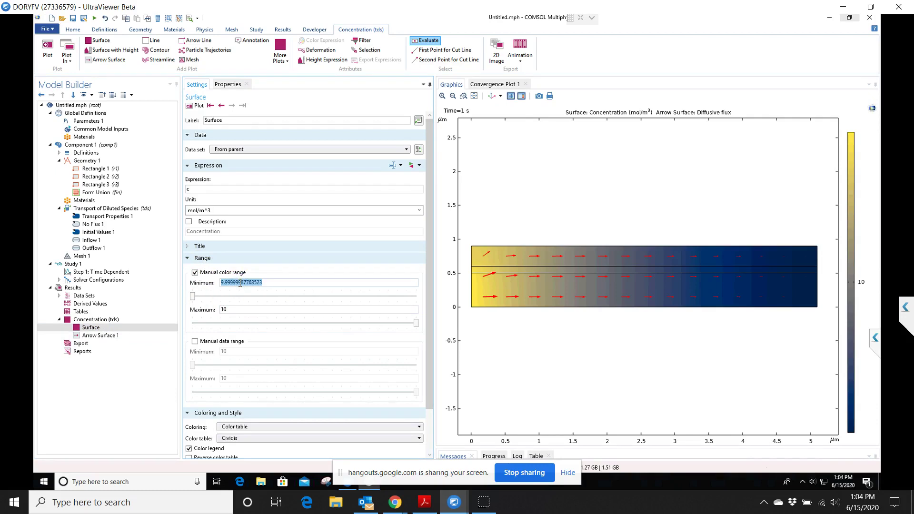
text(5)
click(235, 310)
click(234, 308)
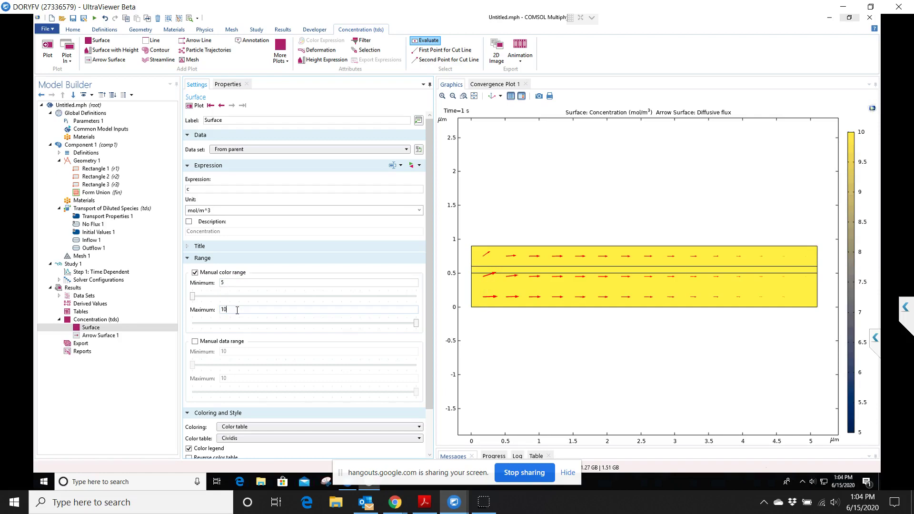
Turn off the Surface plot's manual color range and replot
click(203, 315)
click(226, 284)
click(195, 272)
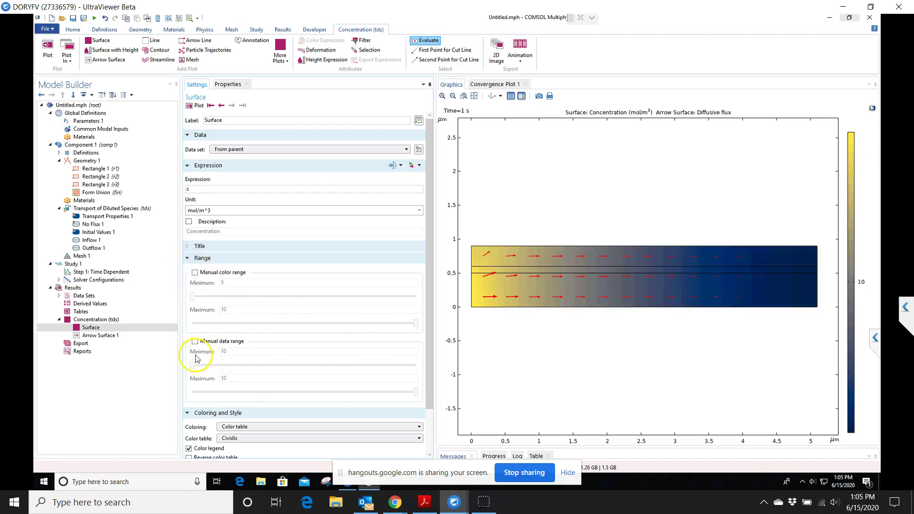
click(195, 105)
Enable a manual data range with minimum 5 and maximum 10, and plot the first time step
click(194, 342)
double_click(234, 353)
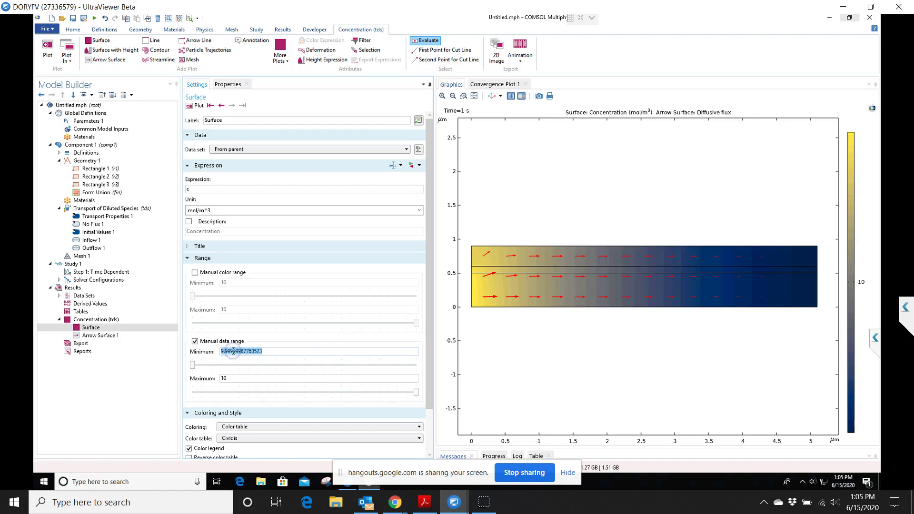
text(5)
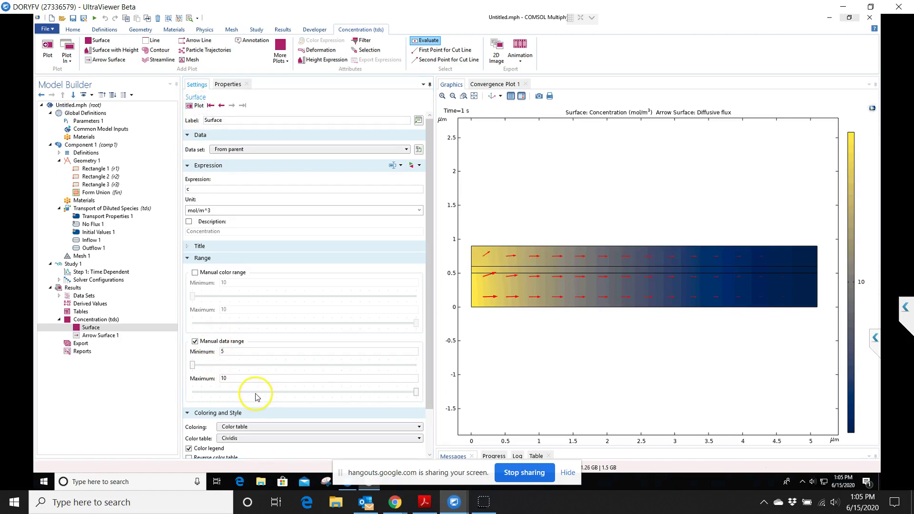
click(211, 106)
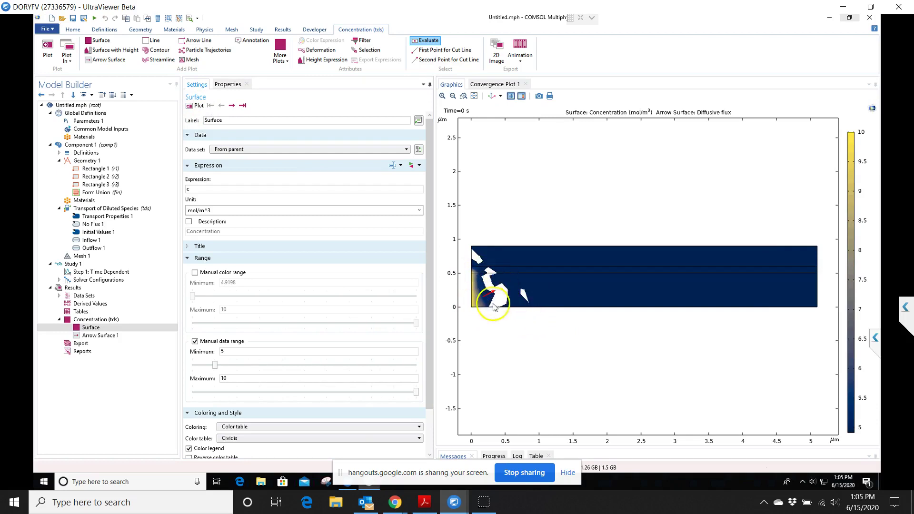
Set the Surface plot's quality recovery to Within domains and replot at 0 s
click(430, 447)
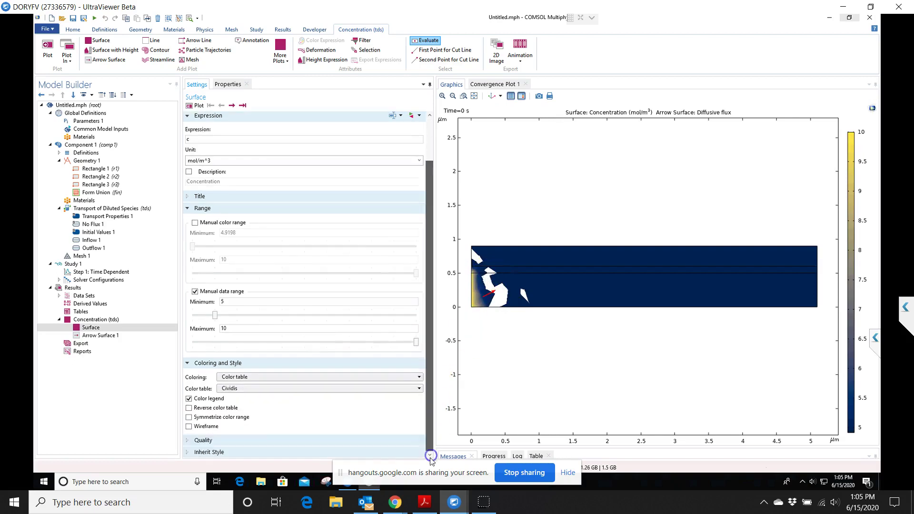
click(241, 439)
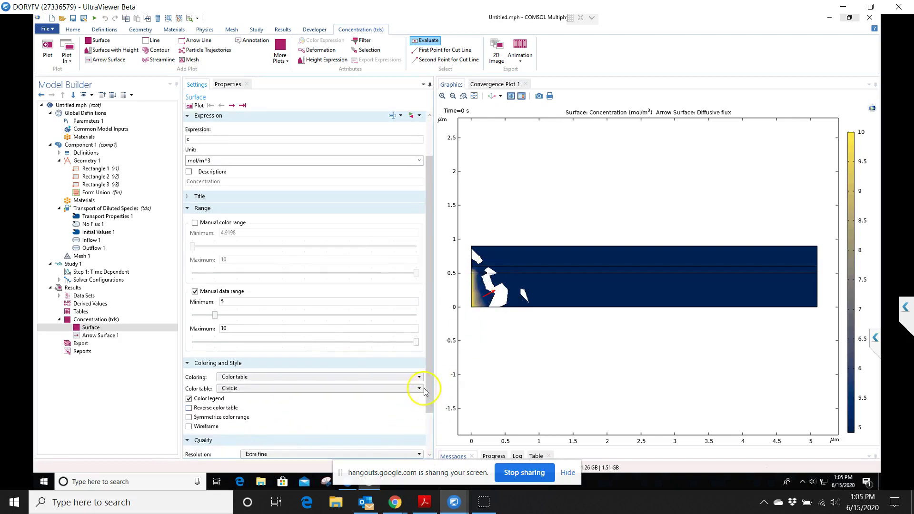
drag(429, 407, 429, 448)
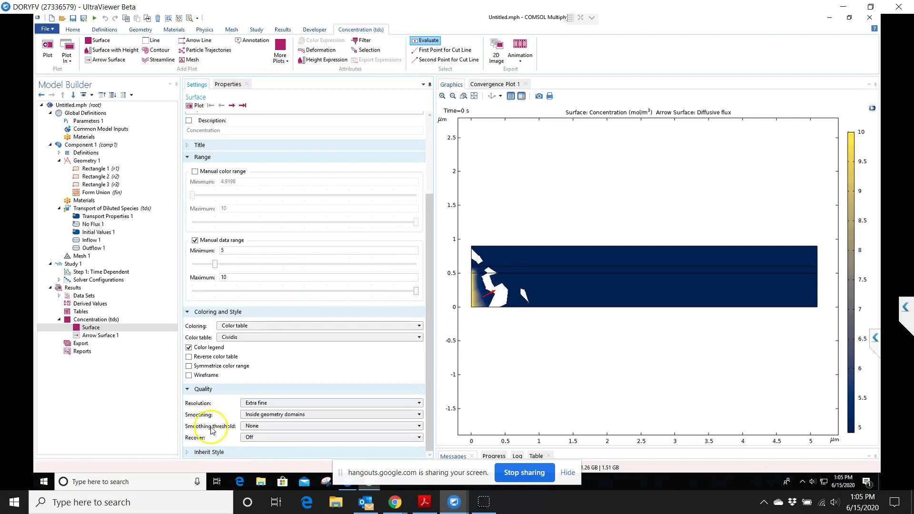
click(243, 437)
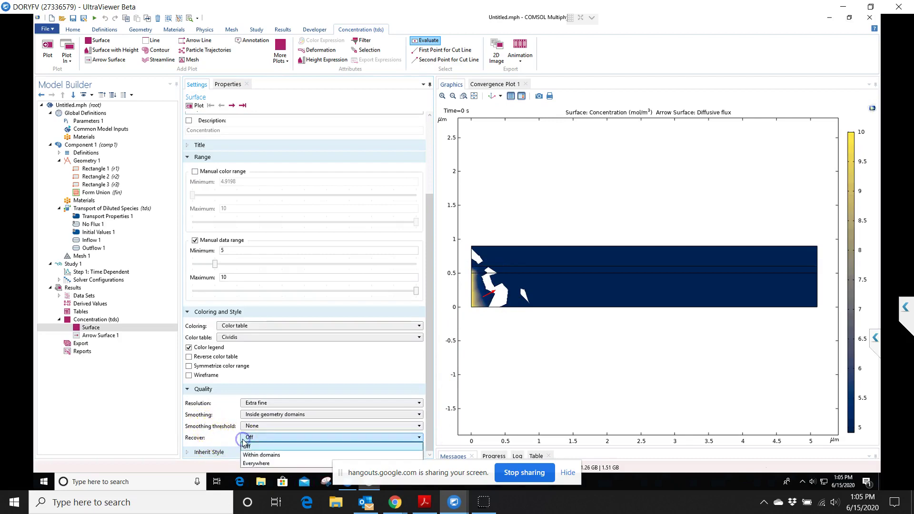
click(250, 456)
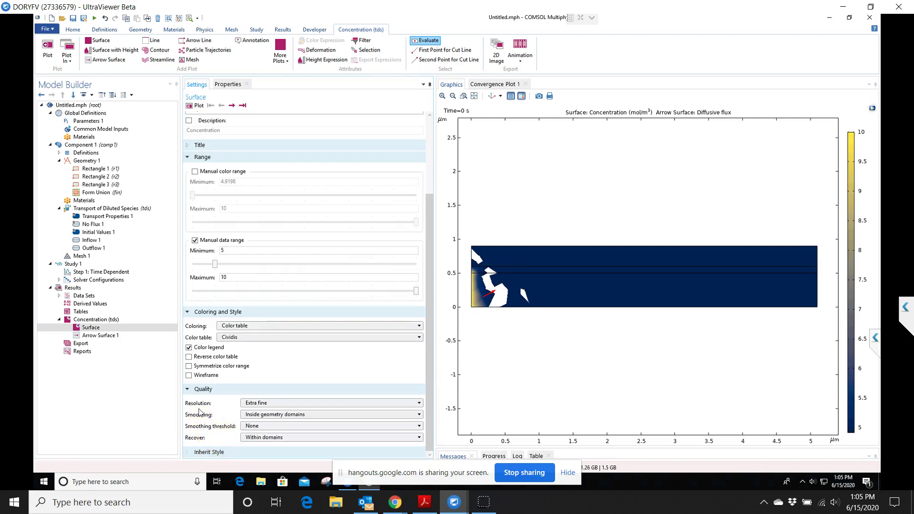
click(199, 105)
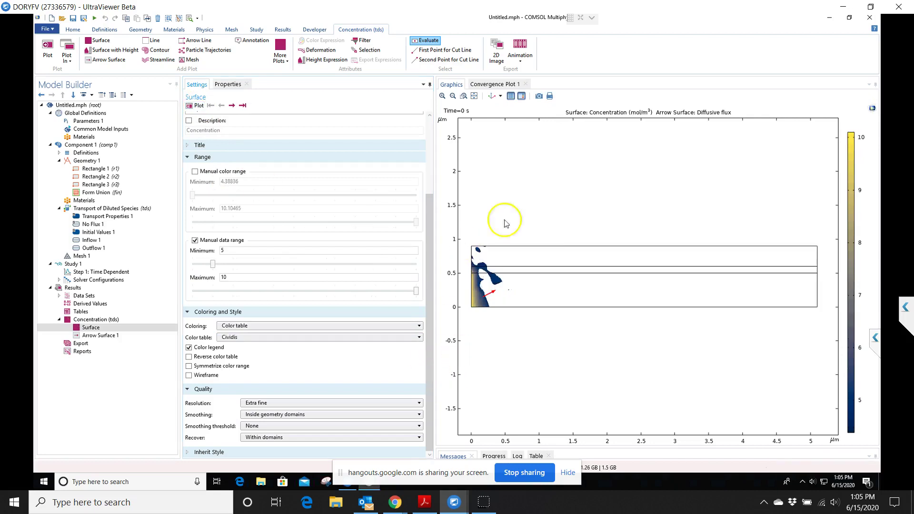
Set Recover back to Off and Smoothing to Everywhere for the Surface plot, and replot
click(299, 438)
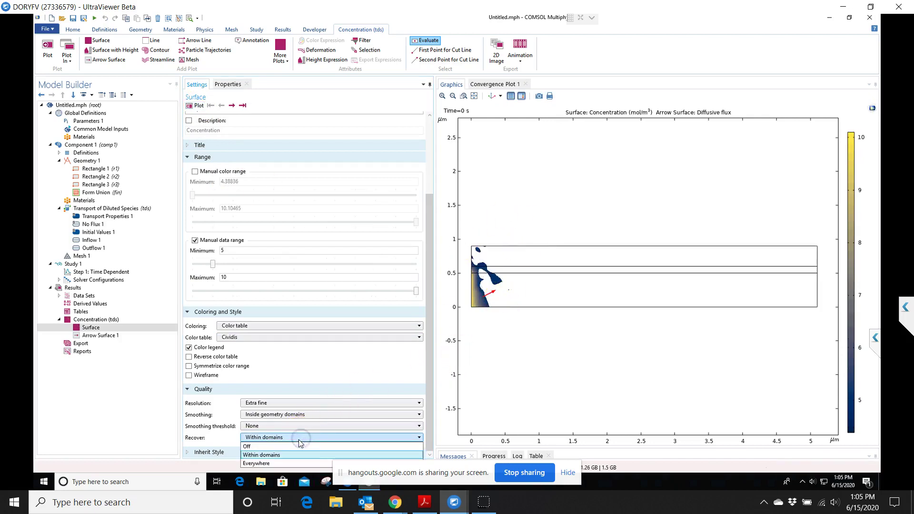
click(298, 446)
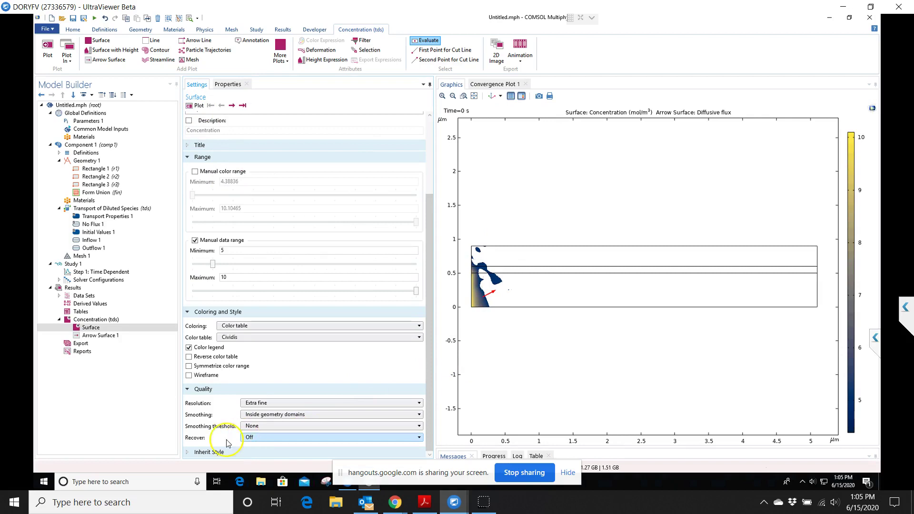
click(263, 414)
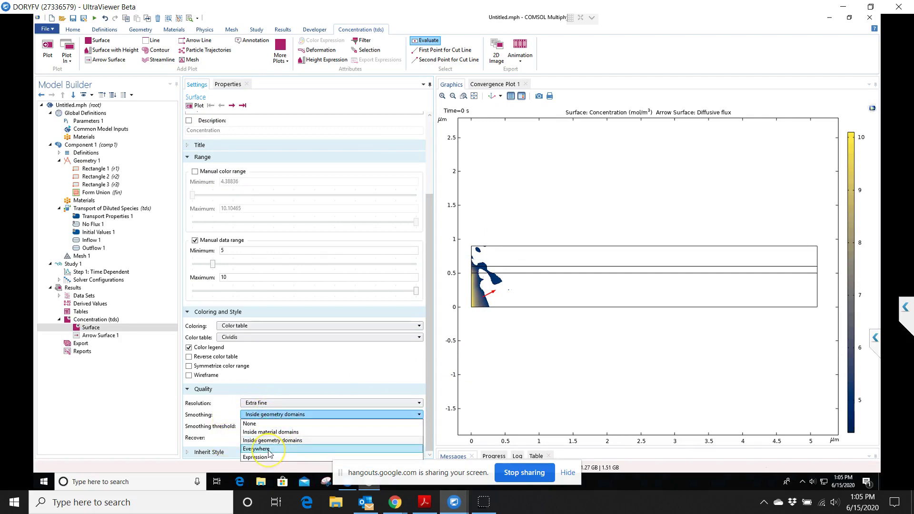
click(266, 449)
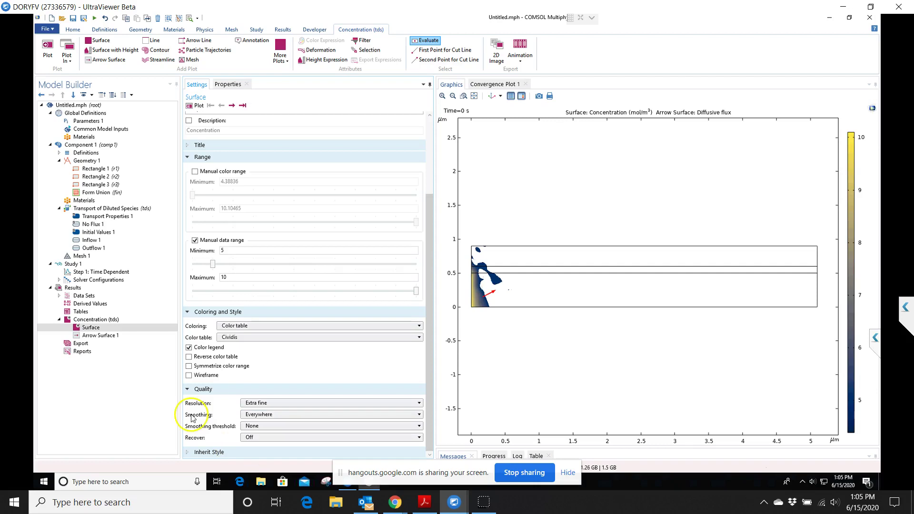
click(193, 103)
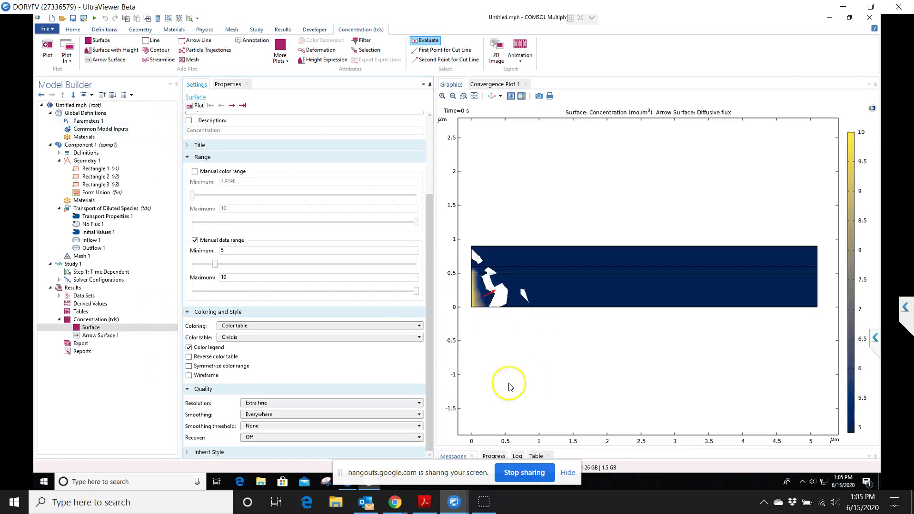
Advance the data-range-limited concentration plot from 0 s to 0.4 s, examining the surface and legend
drag(429, 272, 419, 164)
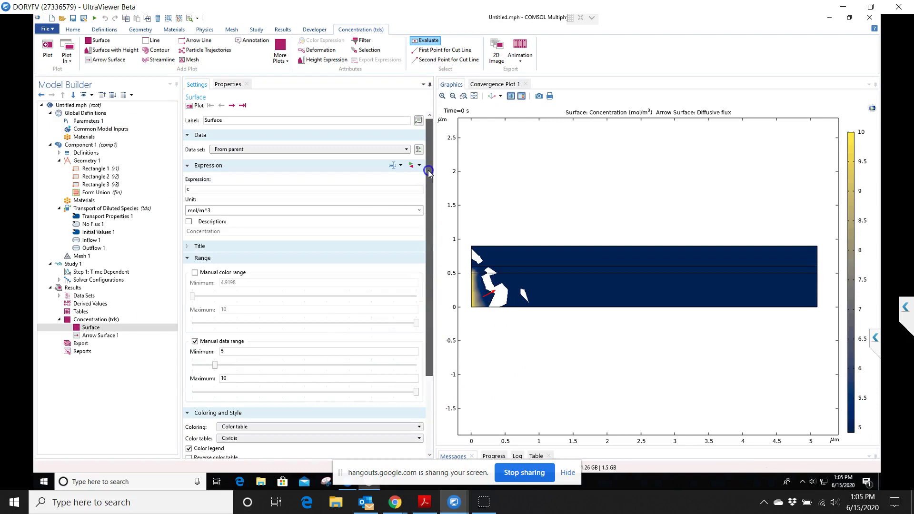
click(231, 105)
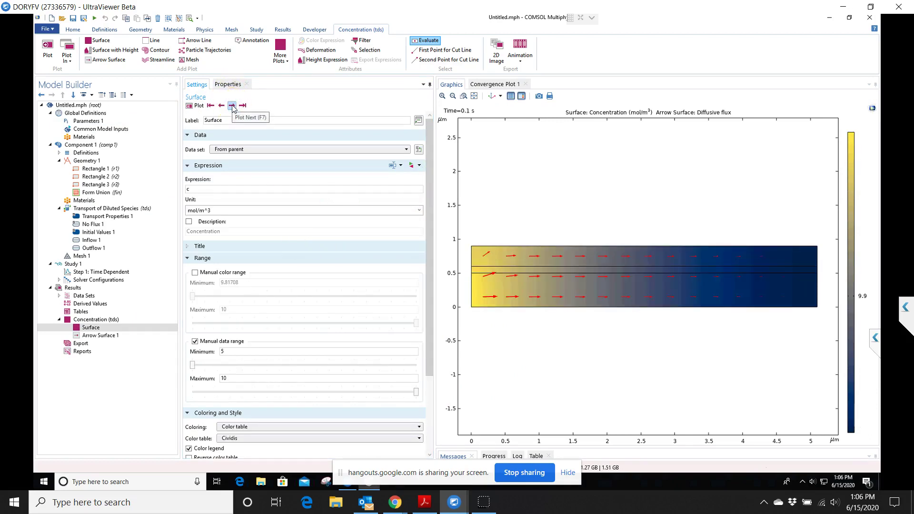
click(232, 105)
click(232, 105)
click(232, 105)
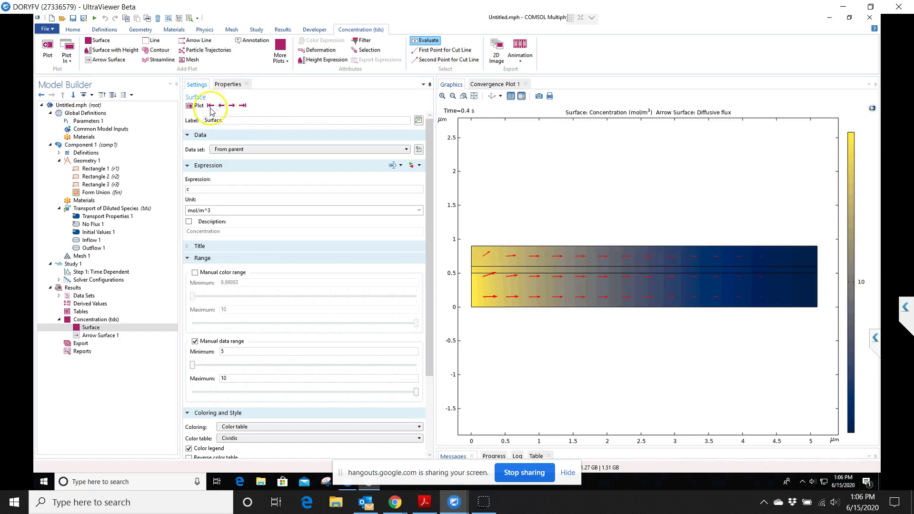
Return the concentration plot to 0 s and replay it forward to 0.6 s under the manual data range
click(211, 106)
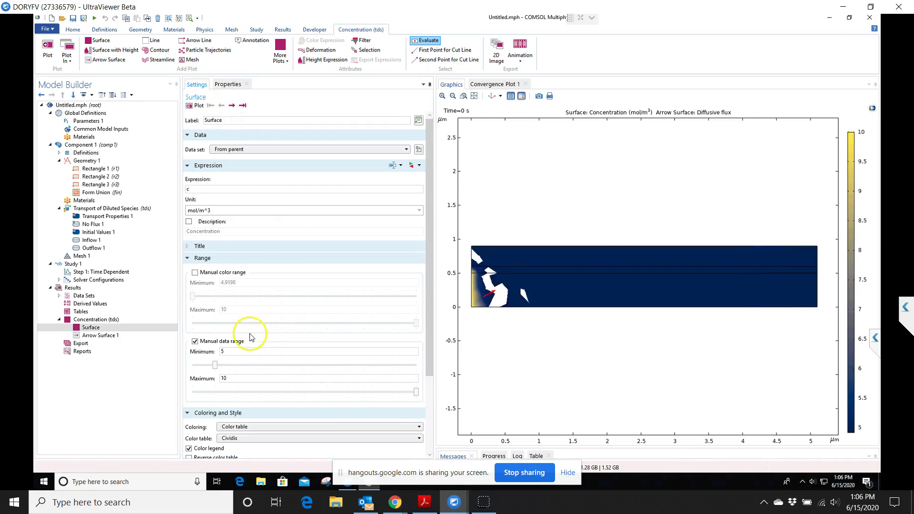
click(232, 105)
click(232, 105)
click(231, 106)
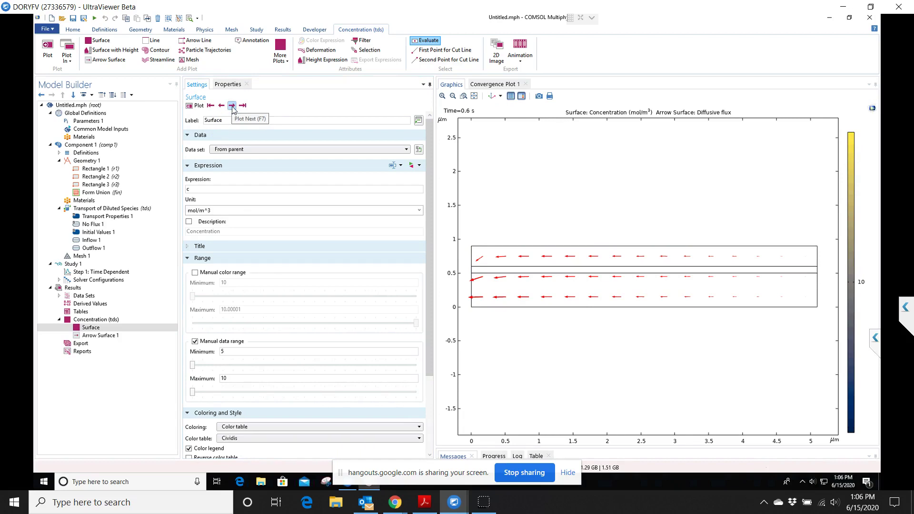
Return the concentration plot to 0 s and turn off the manual data range
click(211, 106)
click(195, 342)
click(195, 342)
Enable the manual color range again with a minimum of 5 and replot the surface at 0 s
click(195, 272)
click(250, 283)
double_click(250, 283)
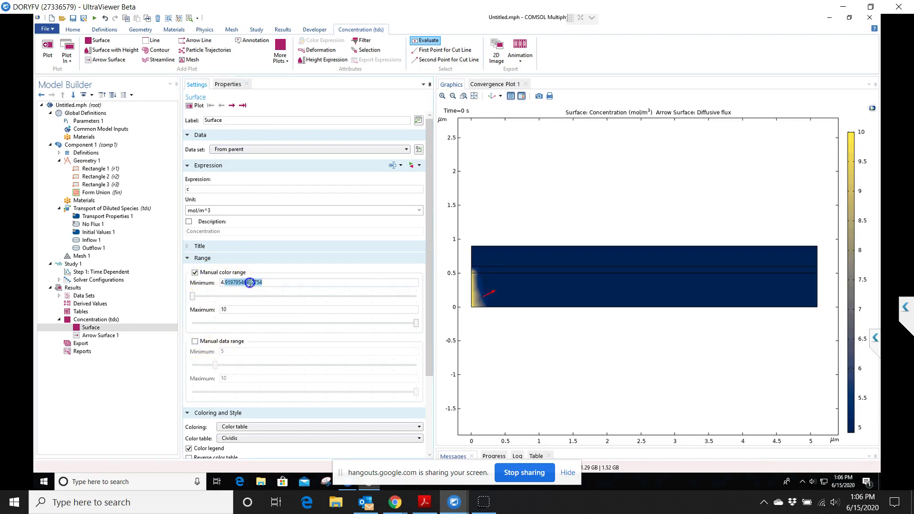
text(5)
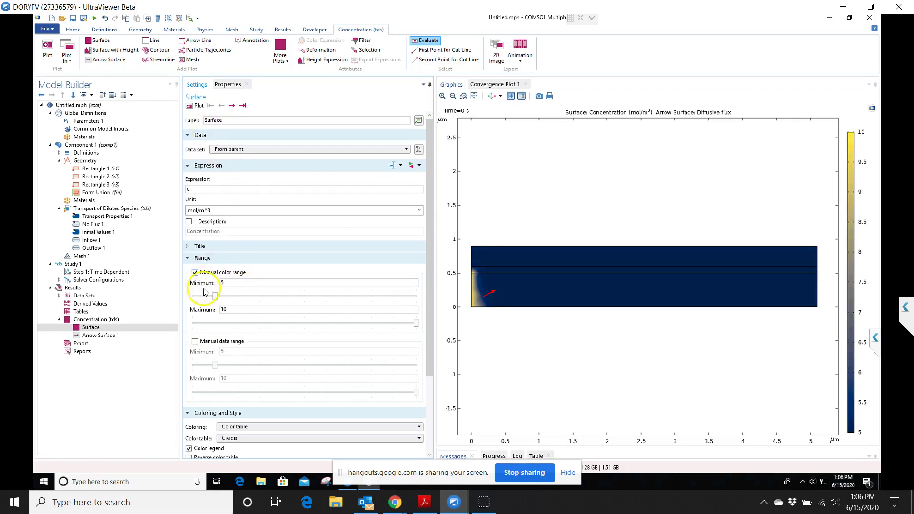
click(199, 107)
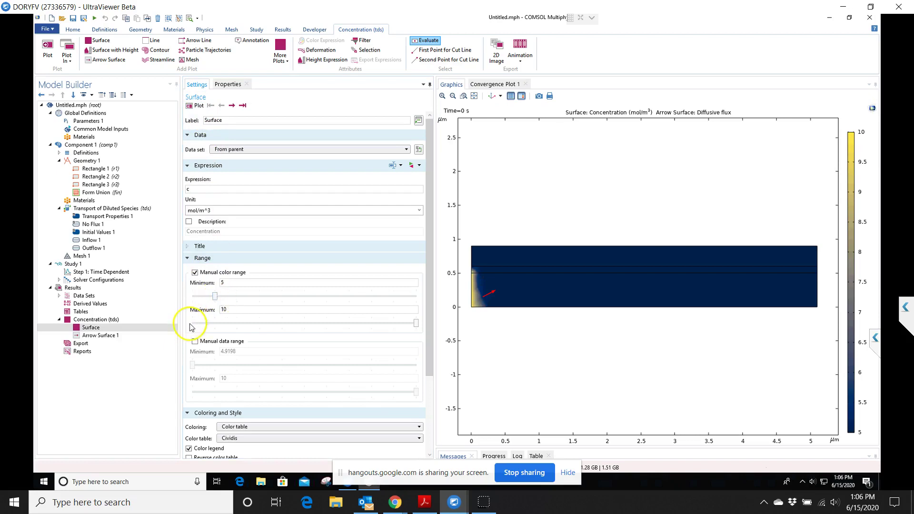
Advance the concentration plot from 0 s to 0.9 s, examining the surface colors under the fixed color range
click(232, 106)
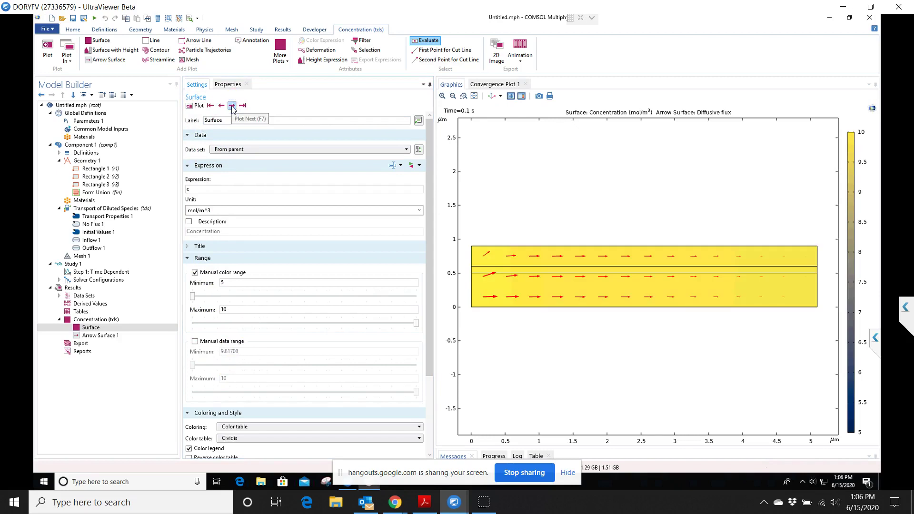
click(232, 106)
click(232, 106)
click(232, 106)
click(232, 105)
click(232, 106)
click(231, 106)
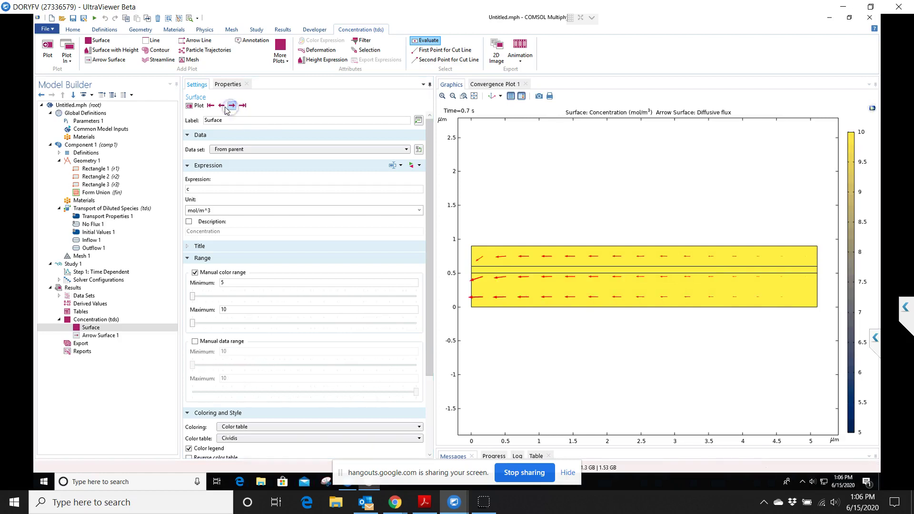
click(232, 106)
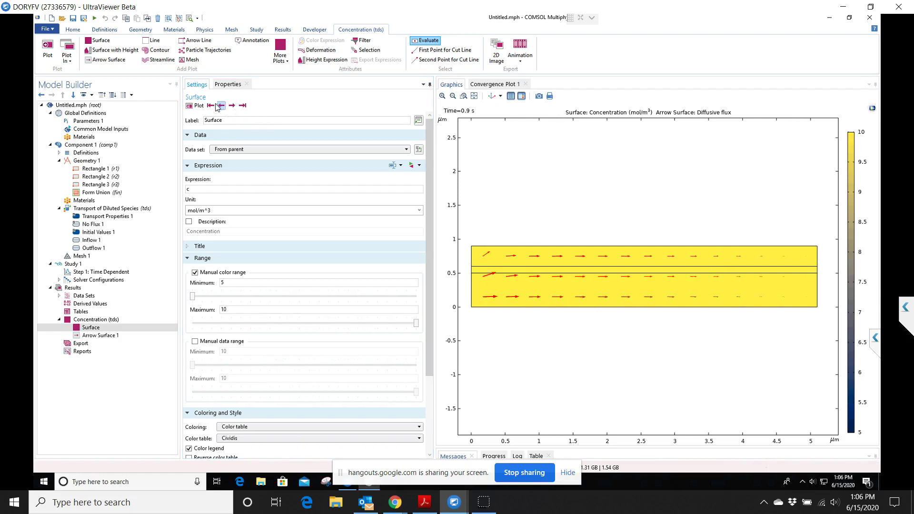
Return the plot to 0 s, turn off the manual color range, and replot
click(212, 105)
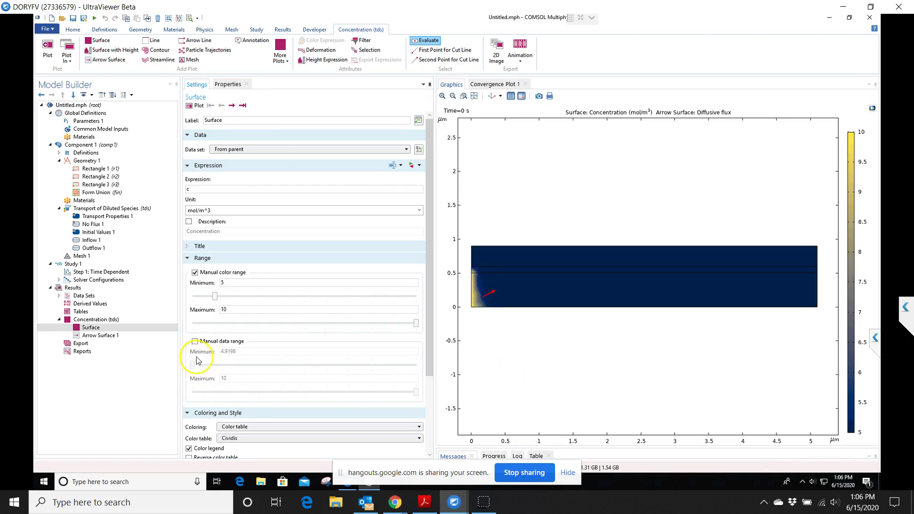
click(197, 273)
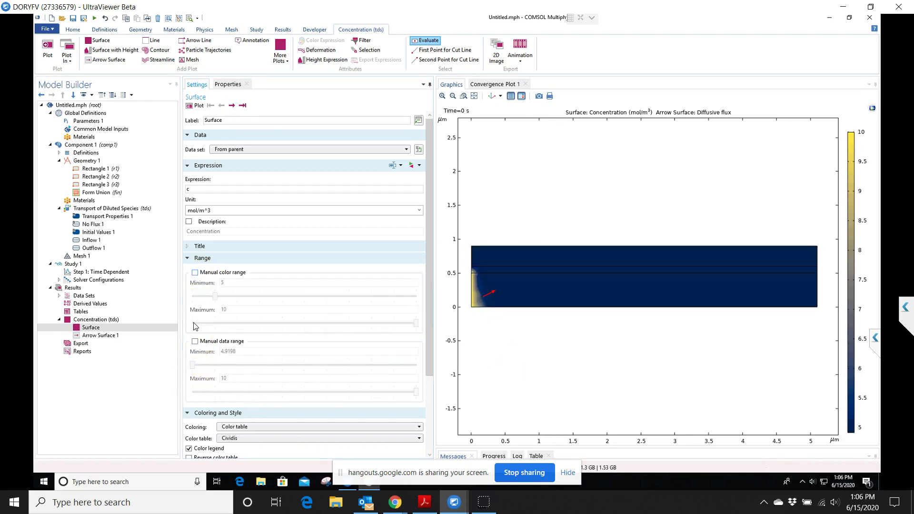
click(196, 106)
Advance the automatically scaled concentration plot to 0.5 s, checking the color range limits and flux arrows
click(232, 105)
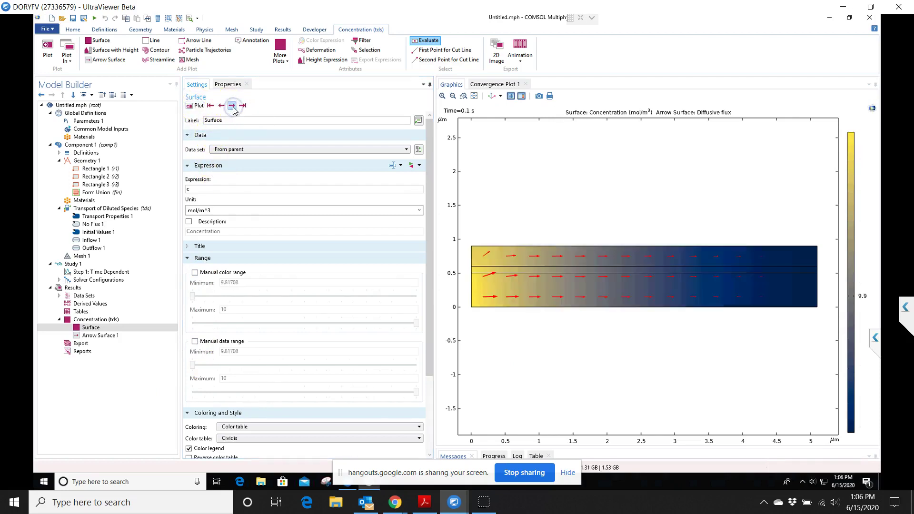
click(233, 106)
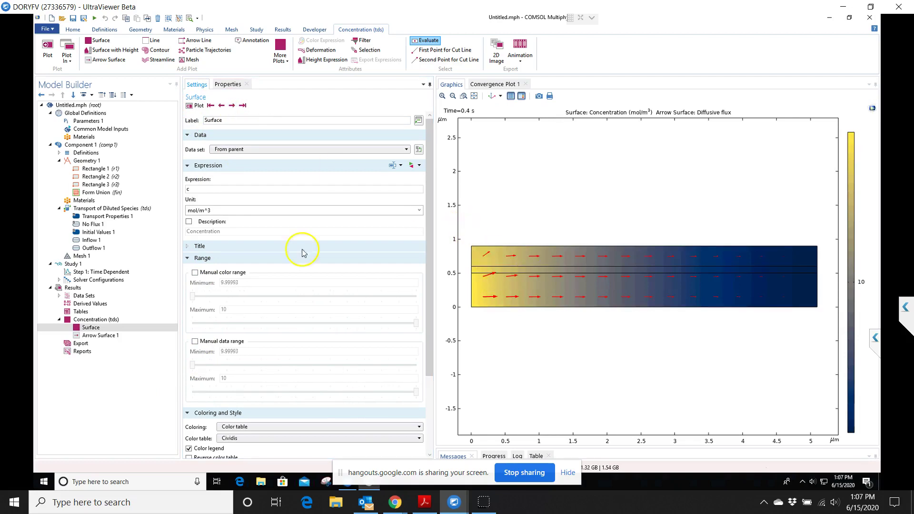
click(232, 105)
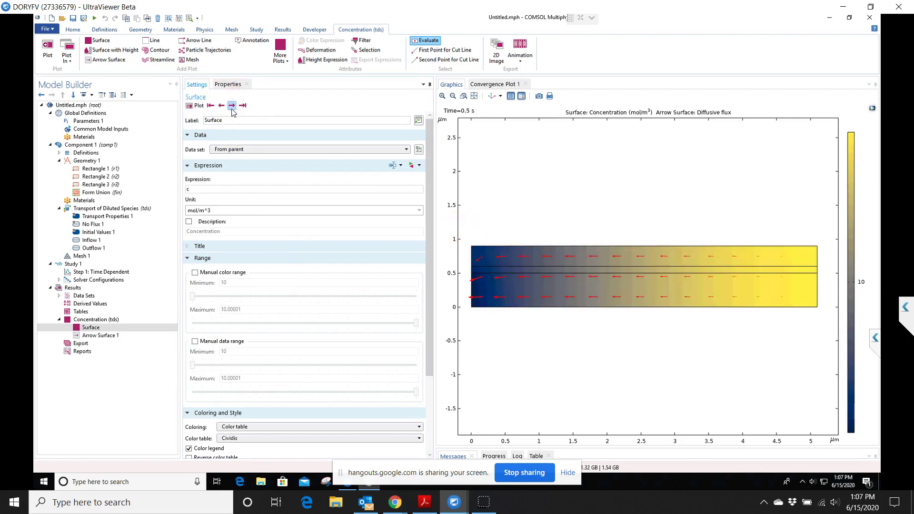
Step the concentration plot back and forth up to 0.6 s, comparing flux arrow directions between neighbouring times
click(220, 106)
click(232, 106)
click(474, 96)
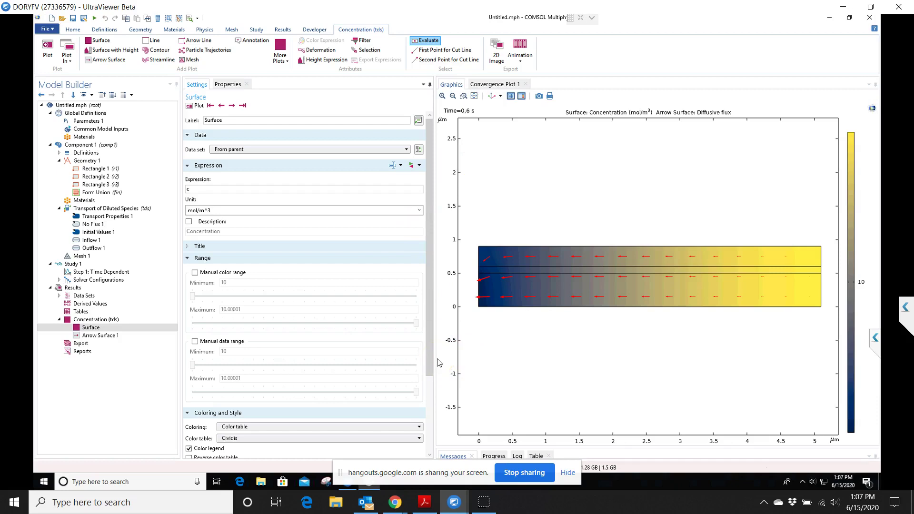
Check the Outflow 1 boundary, then switch to Adobe Acrobat Reader to examine the notes on initial, inlet and outflow conditions
click(108, 248)
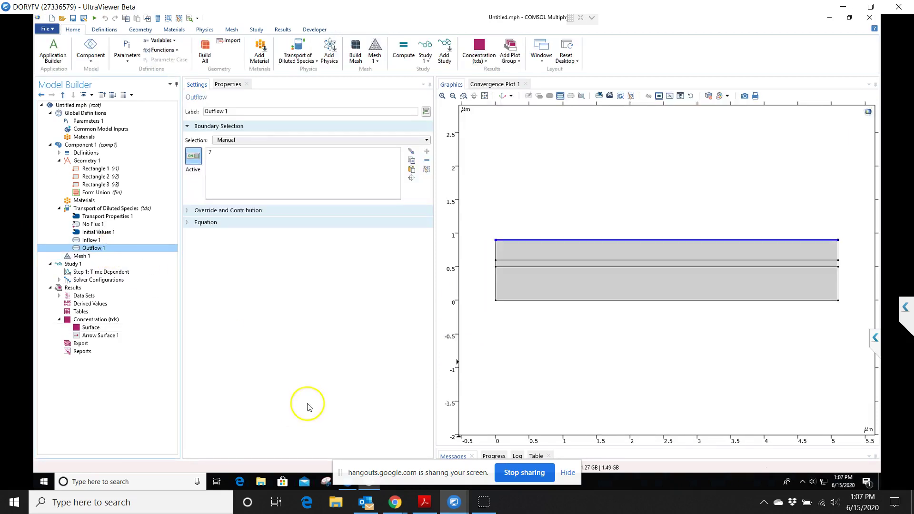
click(424, 502)
scroll(414, 285, down, 1)
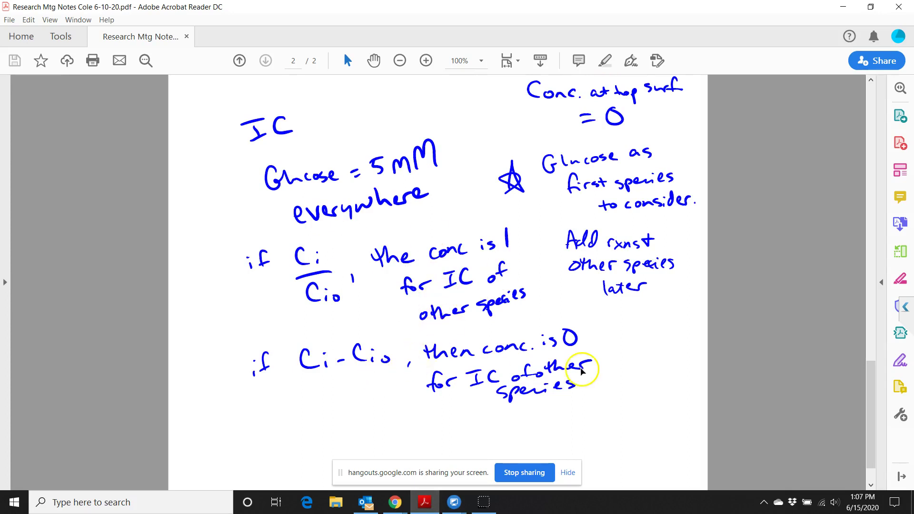
scroll(671, 358, up, 2)
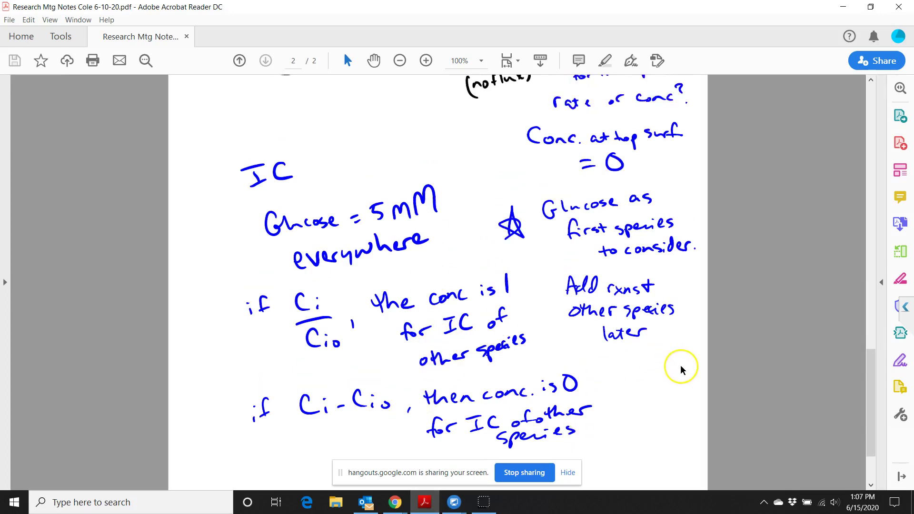
scroll(676, 361, up, 6)
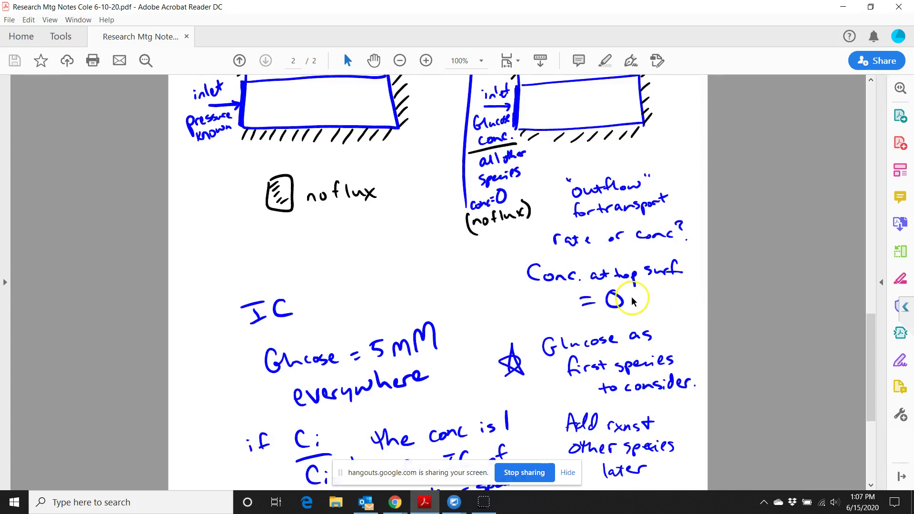
scroll(633, 302, up, 1)
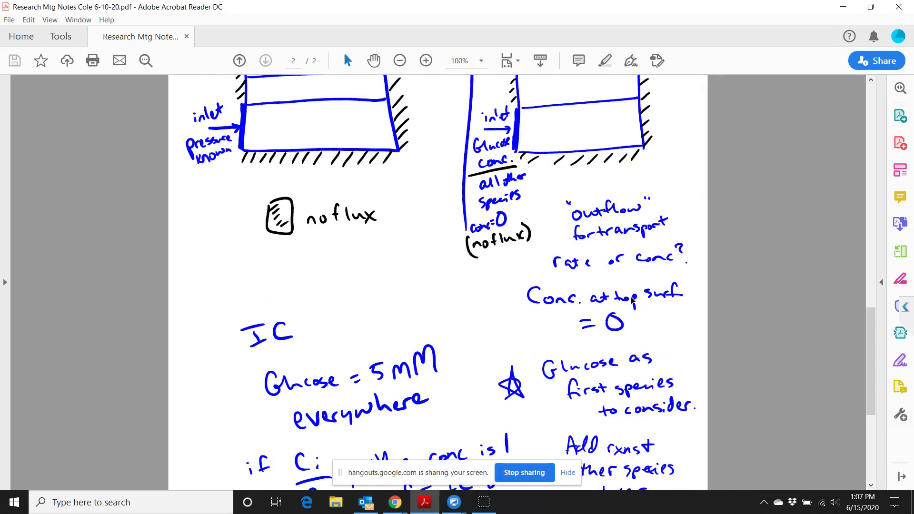
scroll(580, 316, down, 1)
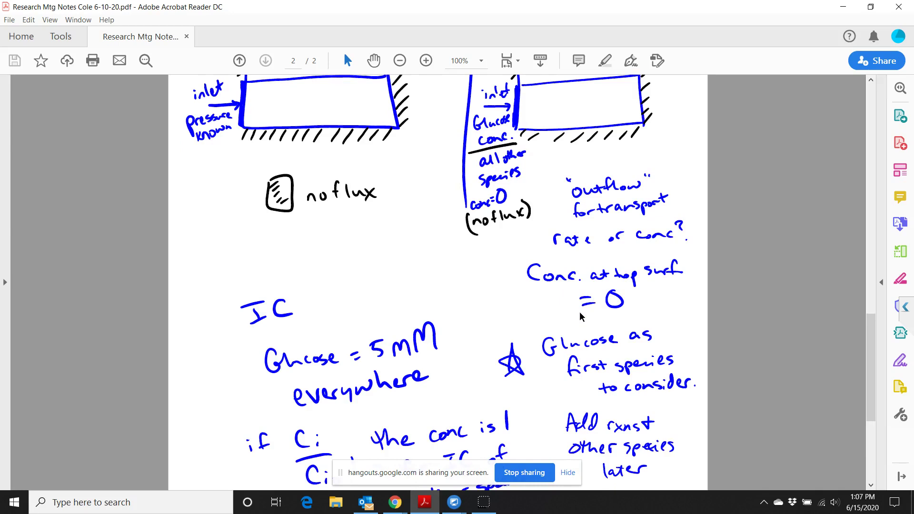
scroll(472, 238, down, 2)
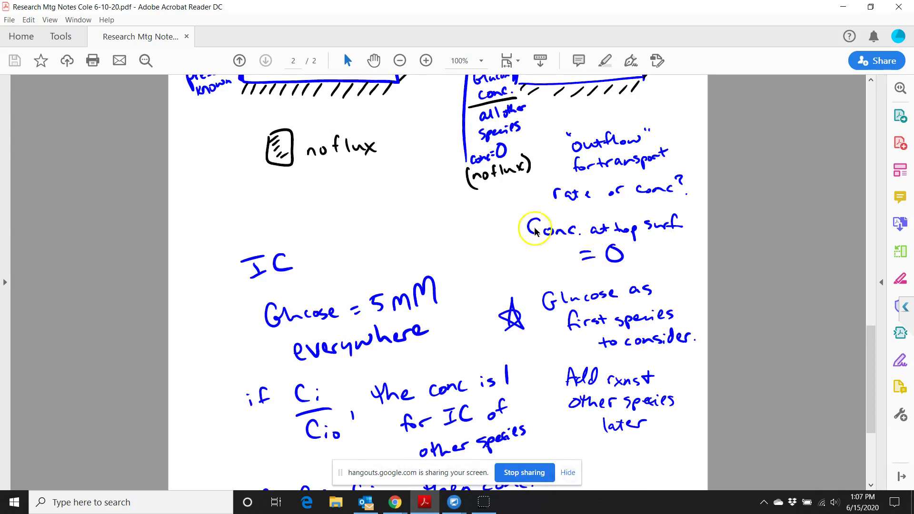
scroll(560, 267, up, 3)
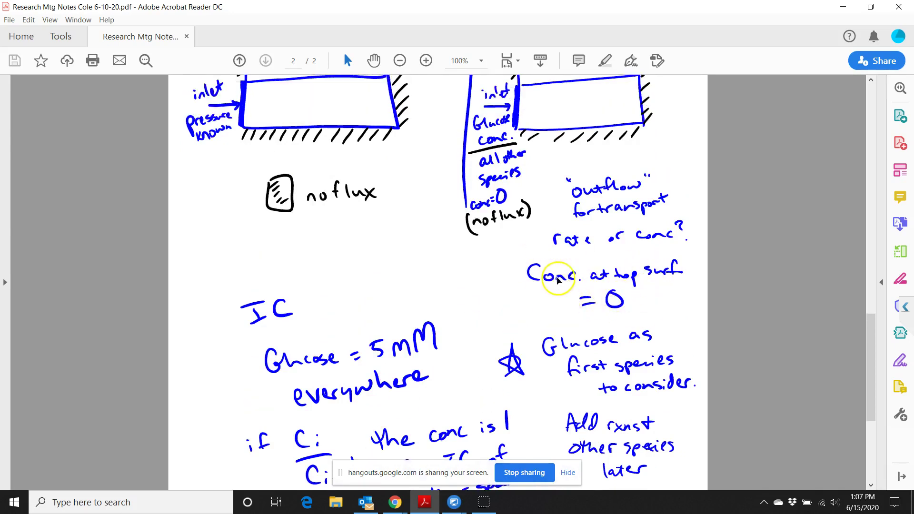
scroll(558, 293, up, 4)
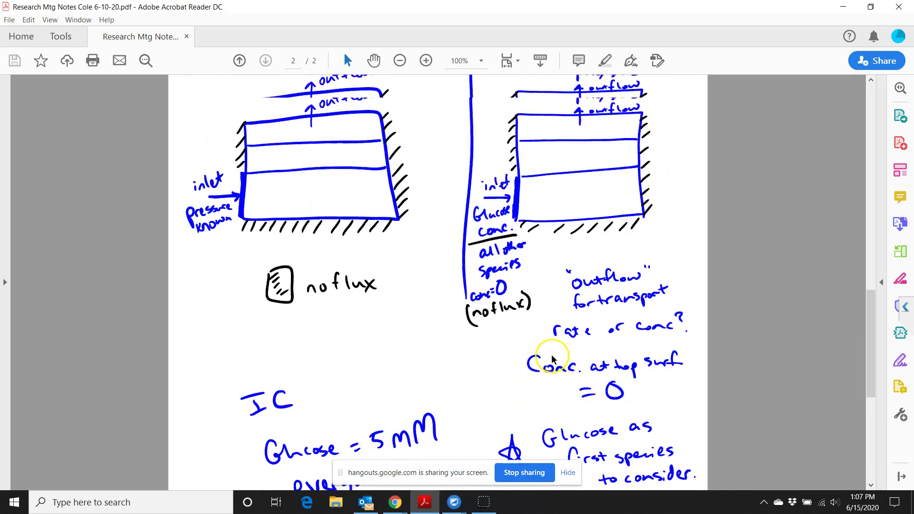
scroll(549, 357, up, 1)
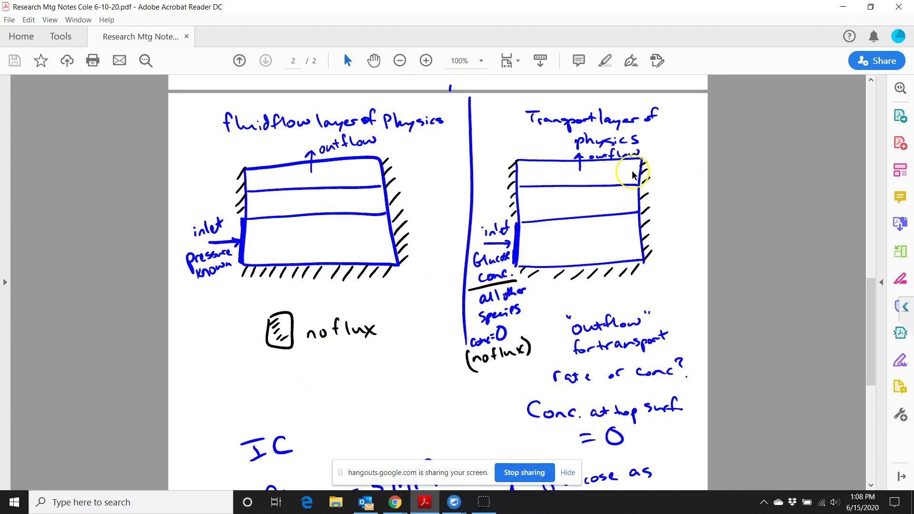
Switch back to COMSOL in UltraViewer and advance the surface concentration plot to 1 s
click(454, 502)
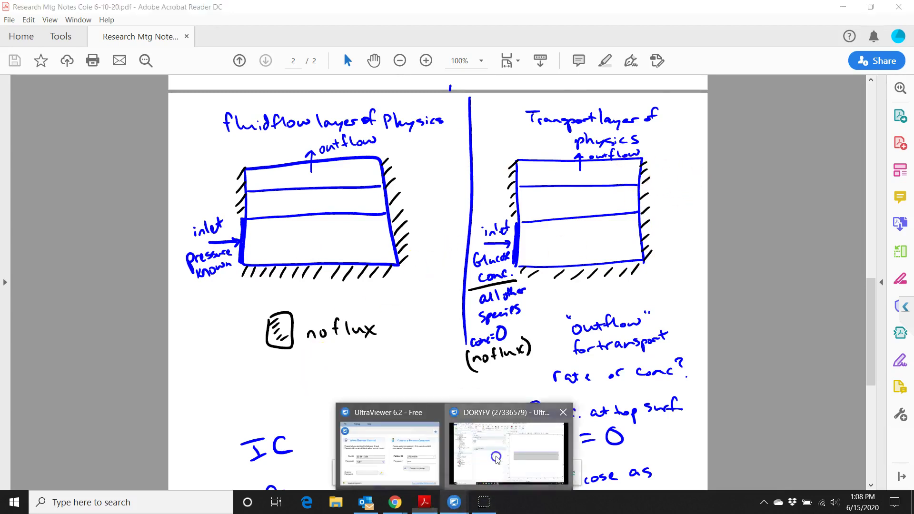
click(496, 459)
click(126, 329)
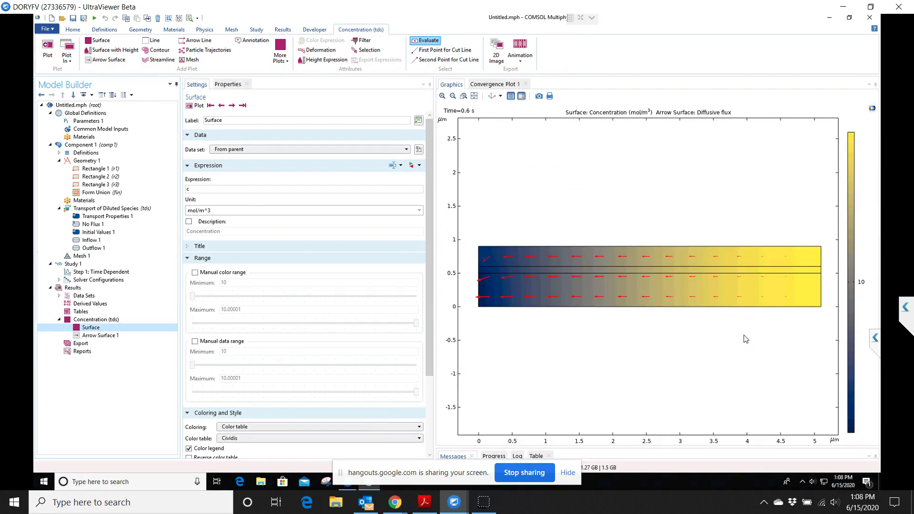
click(242, 106)
click(232, 105)
click(233, 105)
click(233, 106)
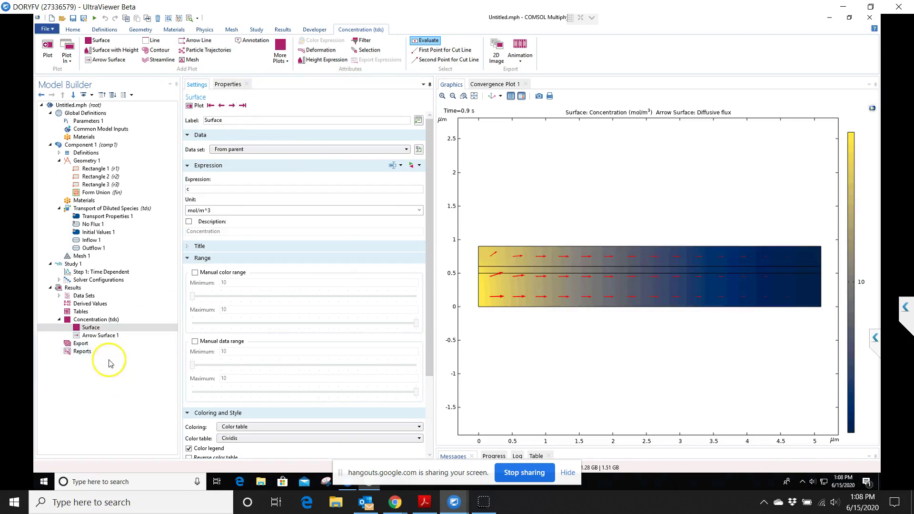
click(233, 106)
Compare the gradient and flux directions at the time steps around 0.8 s, then return the plot to 0 s
click(223, 106)
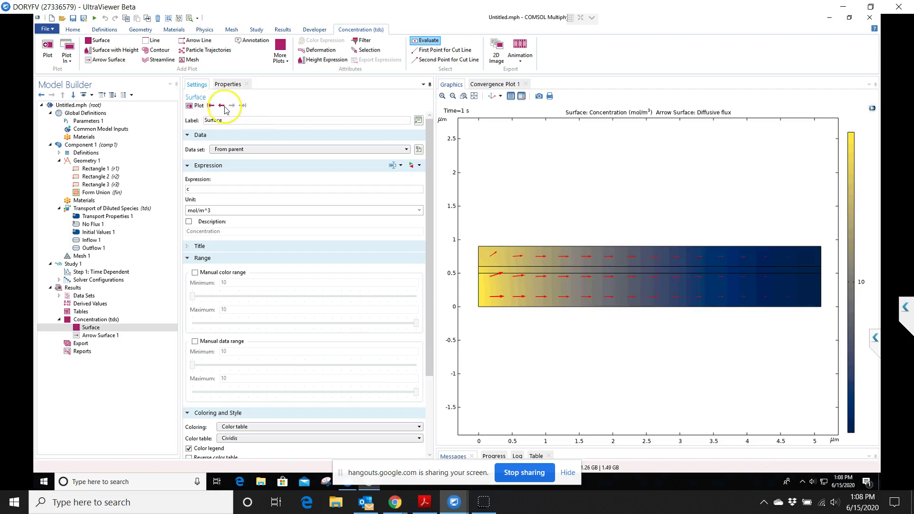
click(221, 107)
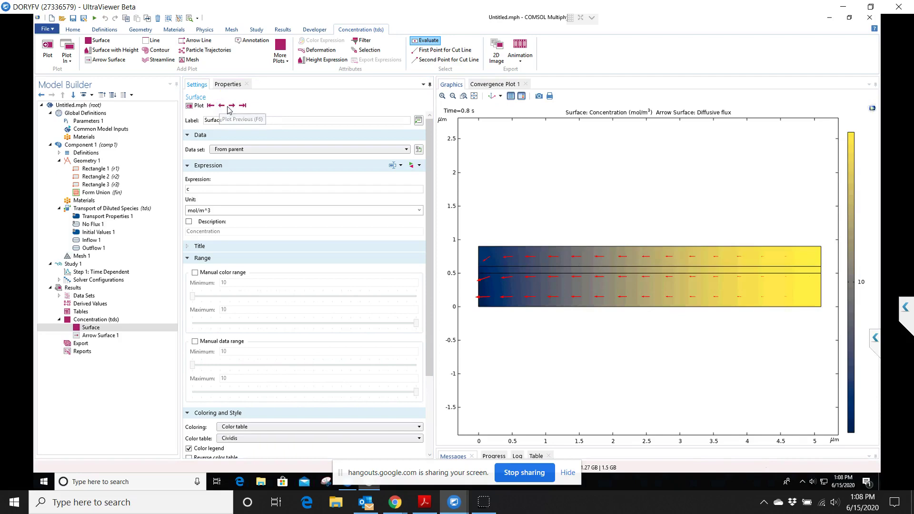
click(231, 107)
click(222, 110)
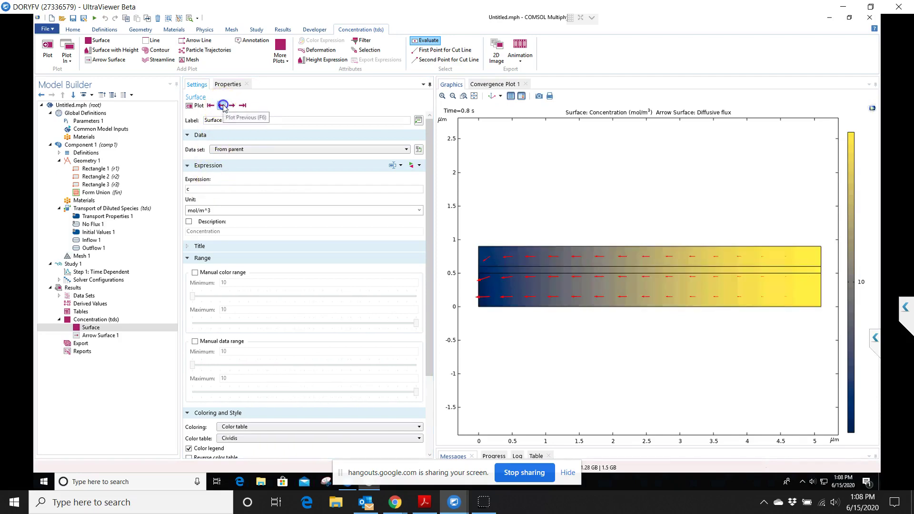
click(231, 107)
click(223, 109)
click(210, 107)
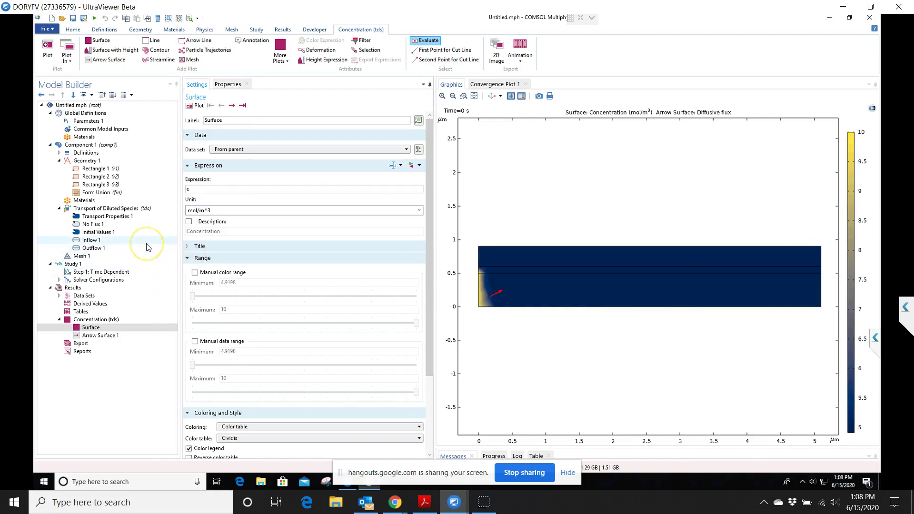
Set the time-dependent study's output times to range(0,0.5,5) s and compute the solution
click(119, 271)
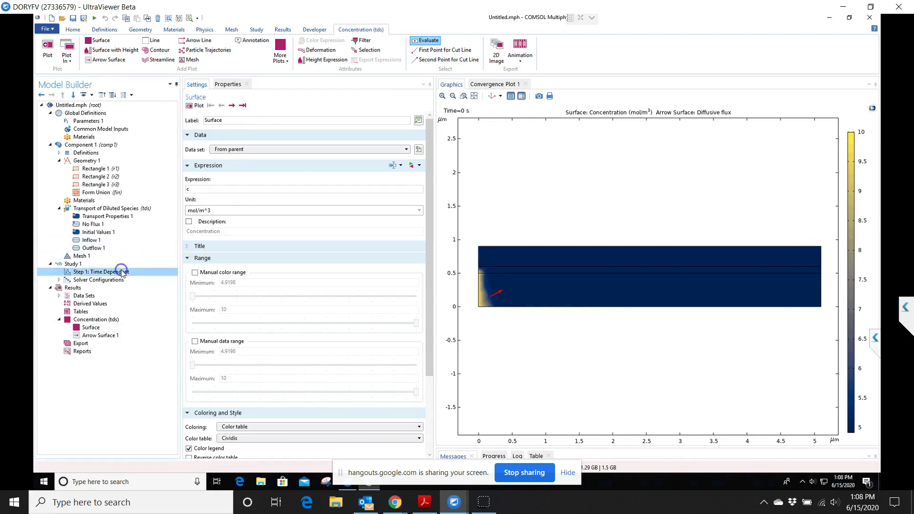
click(206, 148)
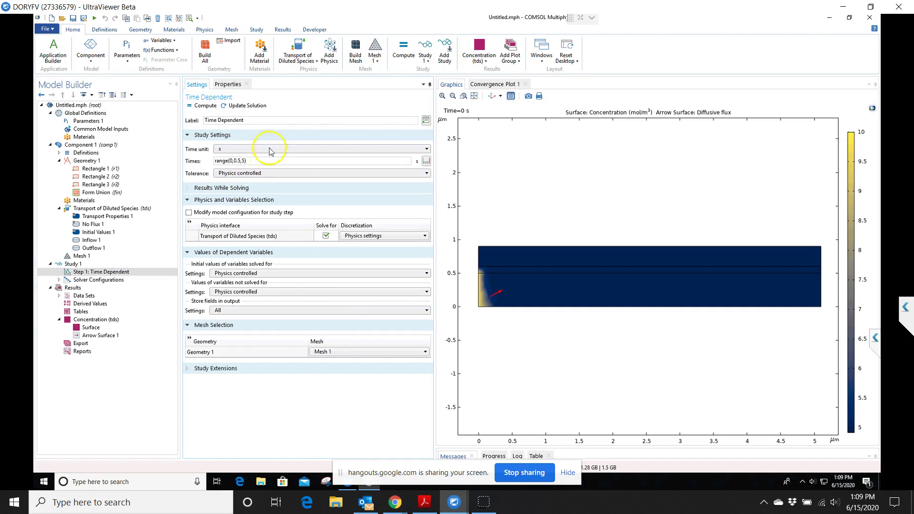
click(201, 109)
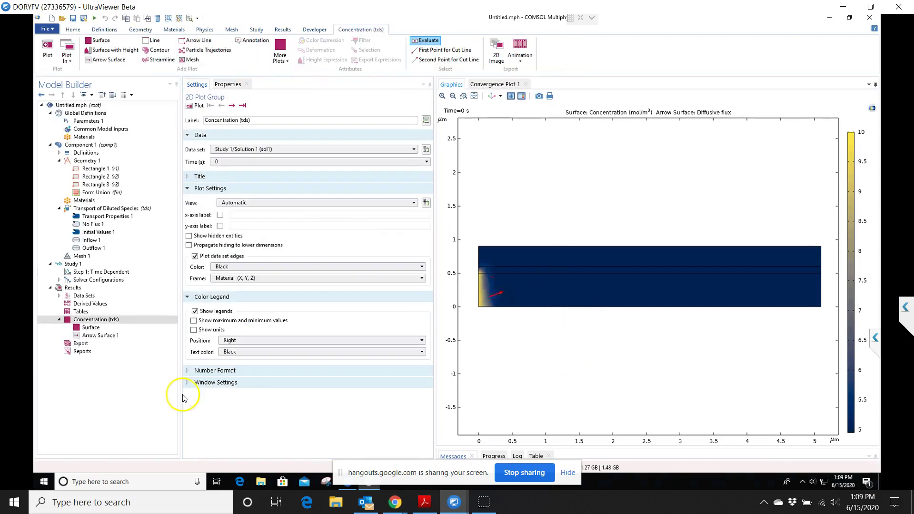
Check the output times available for the concentration plot group and compare the plots at 0 s and 0.5 s
click(303, 161)
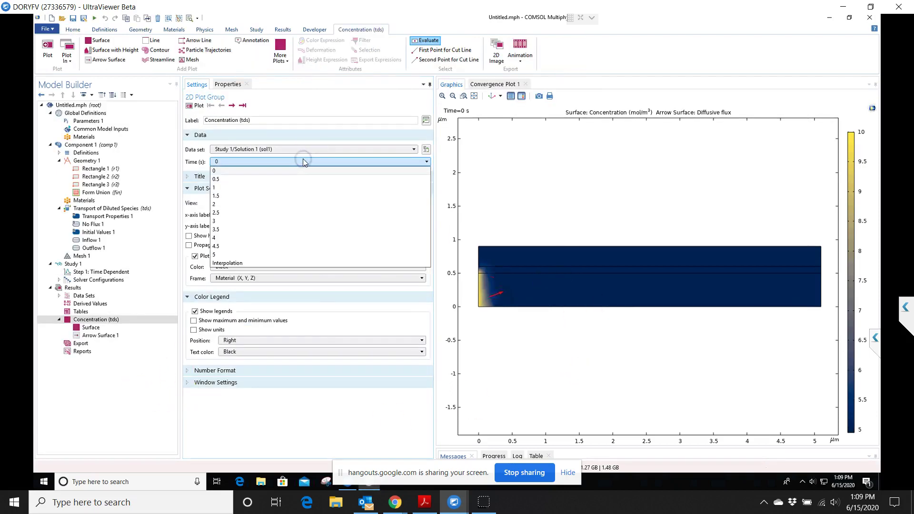
click(303, 160)
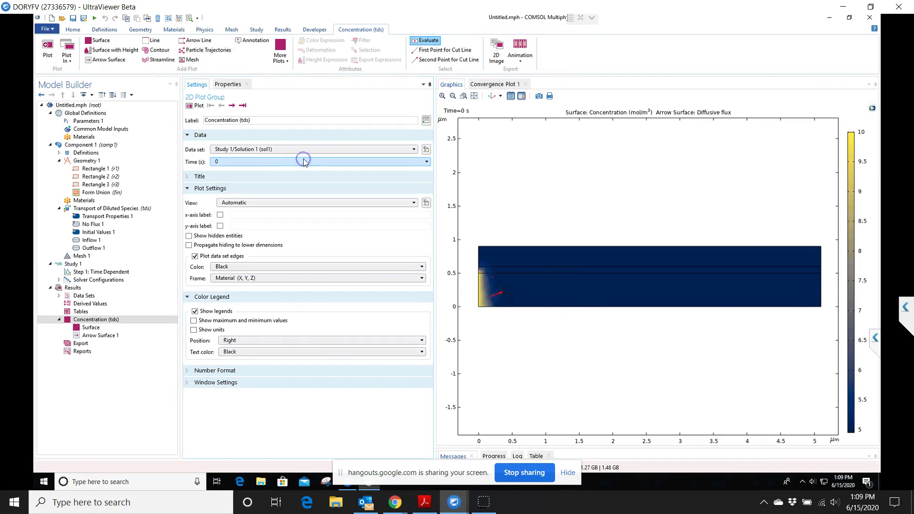
click(232, 105)
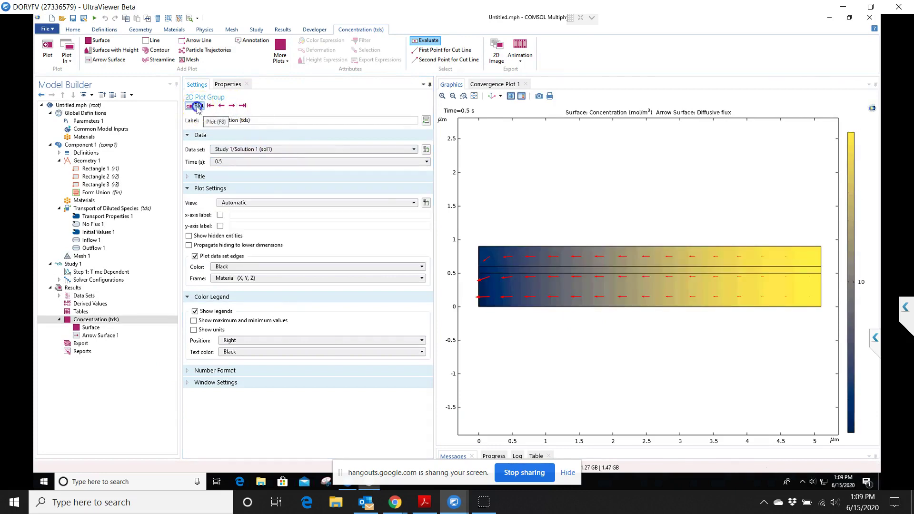
click(221, 105)
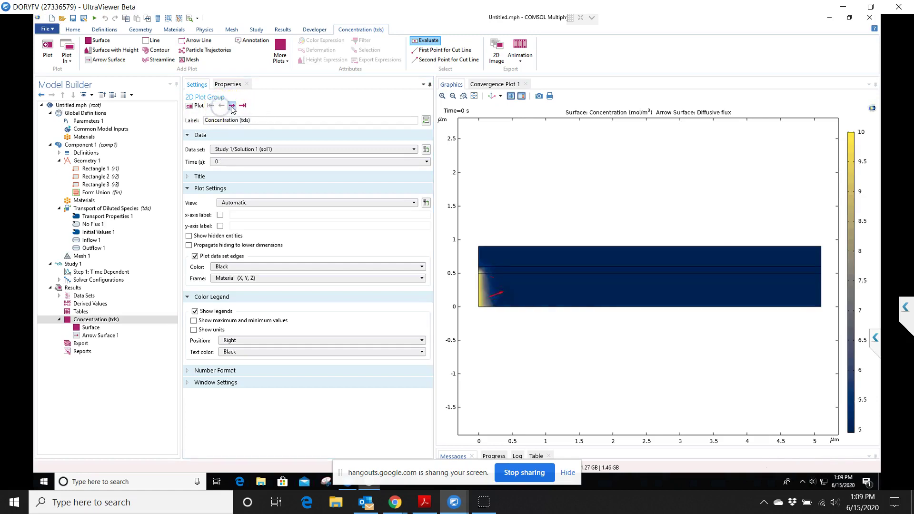
click(232, 106)
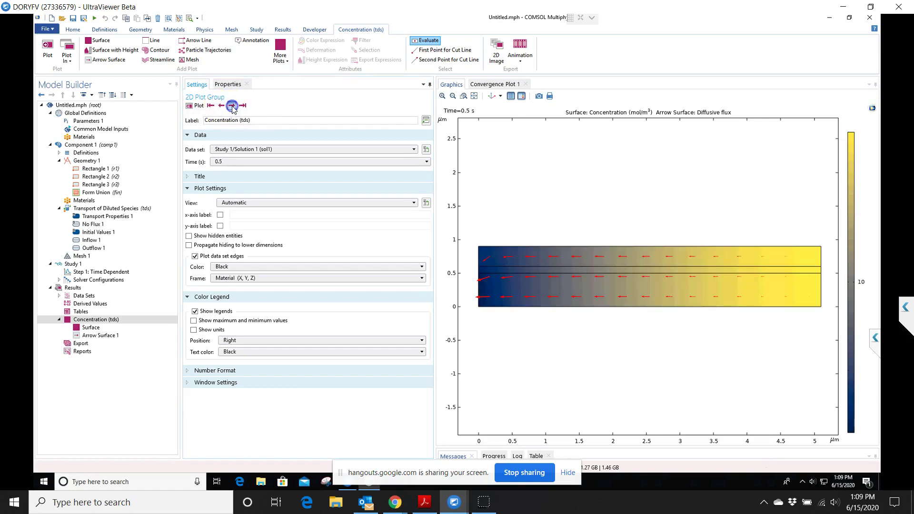
Advance the recomputed concentration plot from 0.5 s to 2 s and replot it, examining the flux arrows
click(232, 105)
click(232, 106)
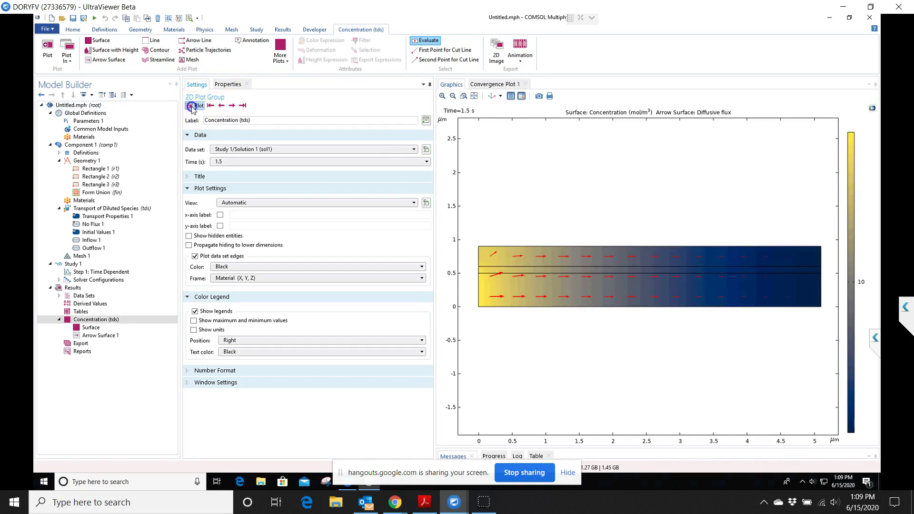
click(232, 106)
click(191, 106)
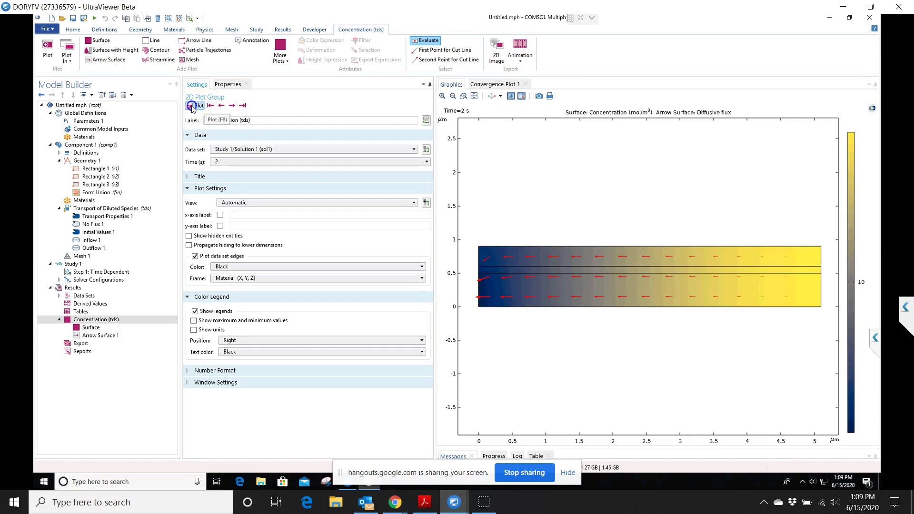
Advance the concentration plot from 2 s to 5 s, then return it to 0 s
click(232, 106)
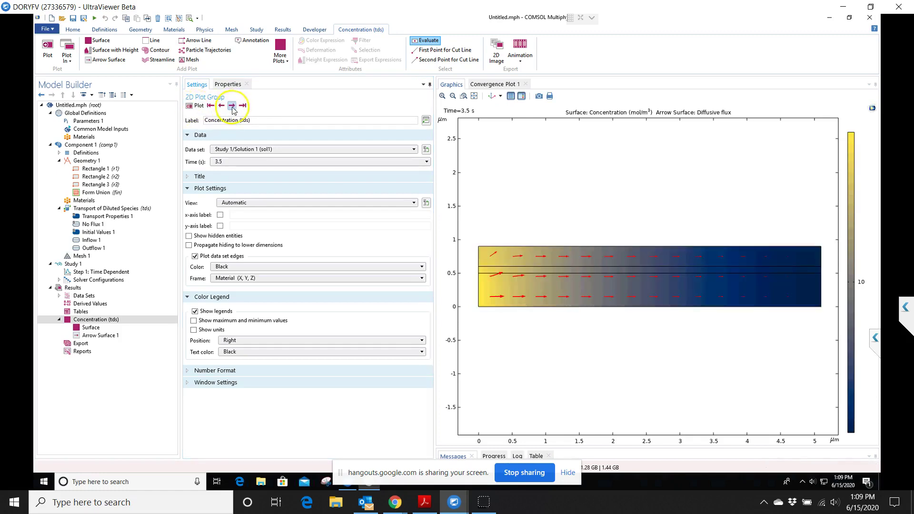
click(232, 105)
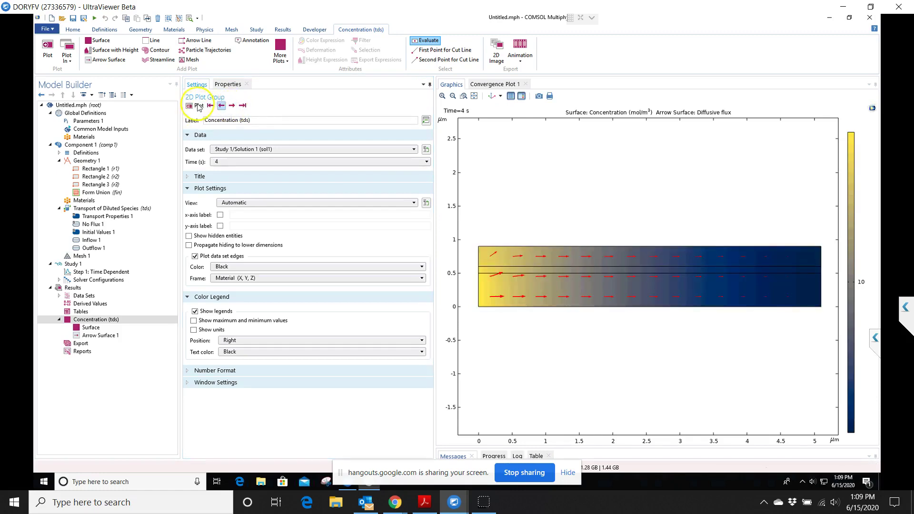
click(232, 106)
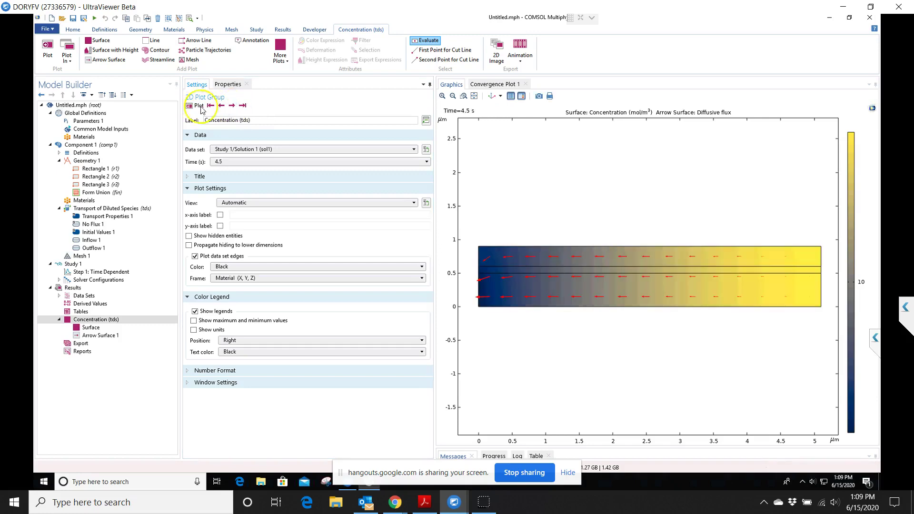
click(232, 106)
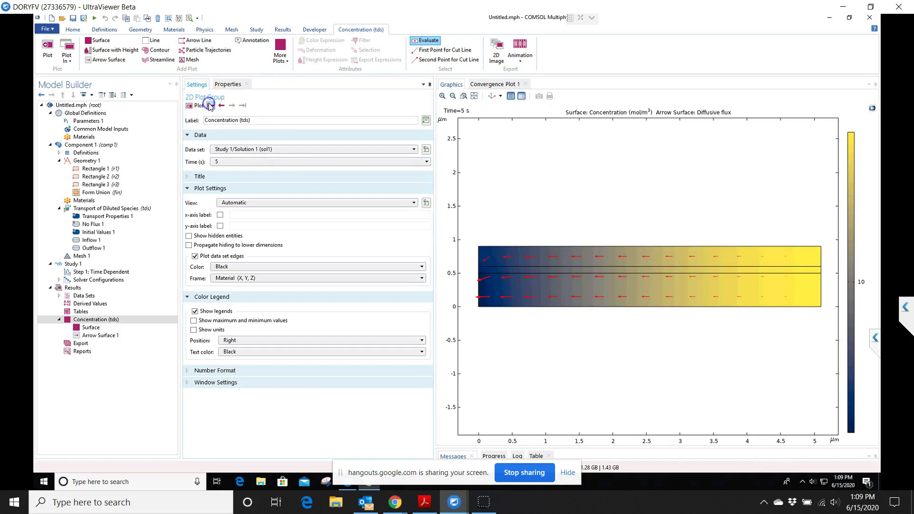
click(210, 106)
Review the Inflow 1 concentration settings and the boundaries assigned to Inflow 1 and Outflow 1
click(115, 321)
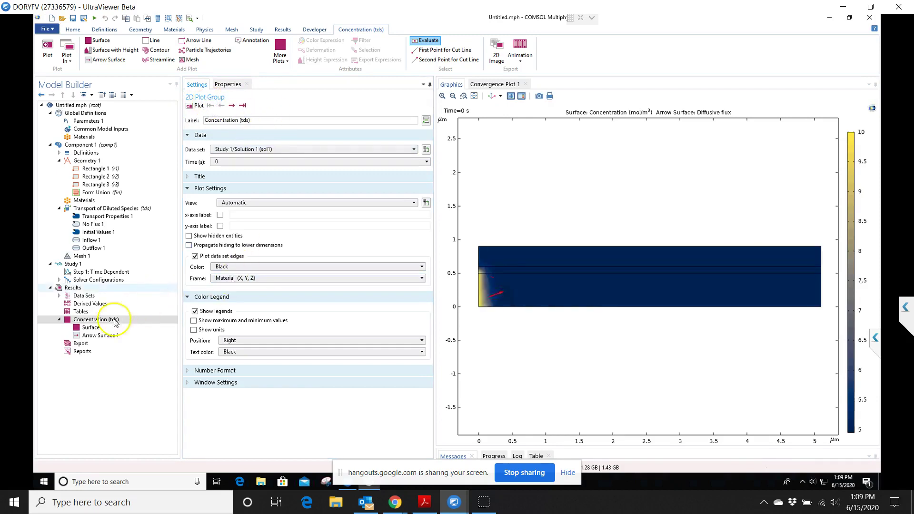
click(106, 241)
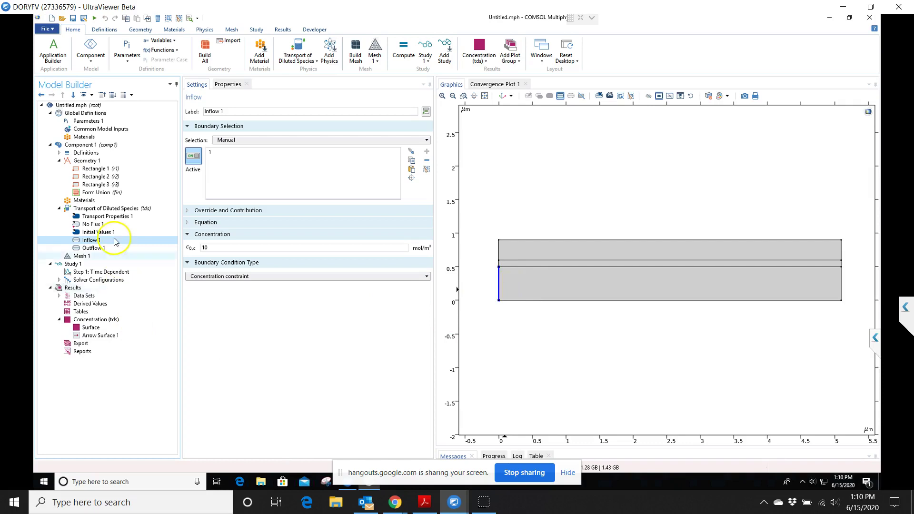
click(119, 248)
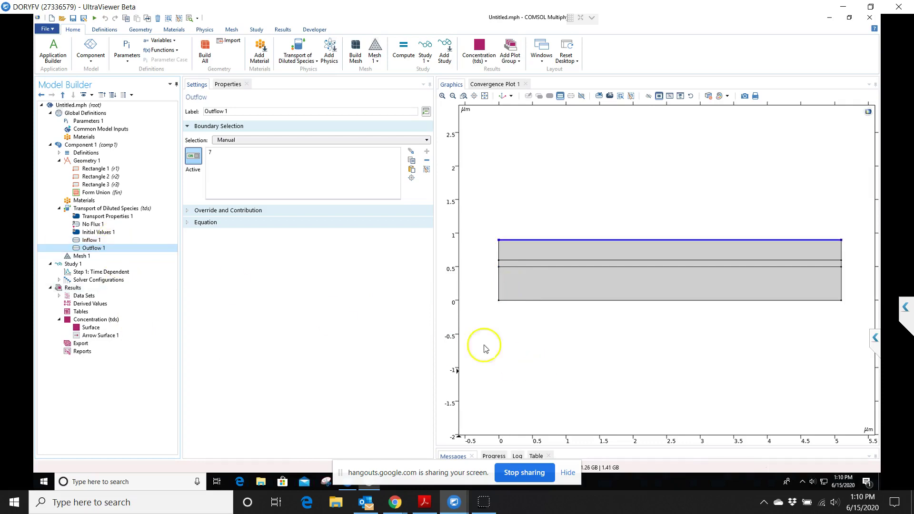
Review the governing equation for Outflow 1 and which boundary conditions it overrides
click(210, 223)
click(234, 245)
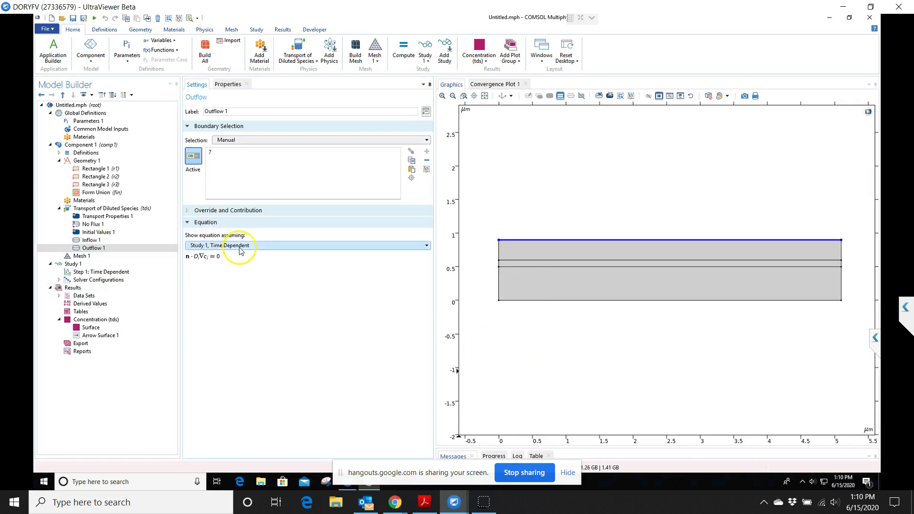
click(265, 255)
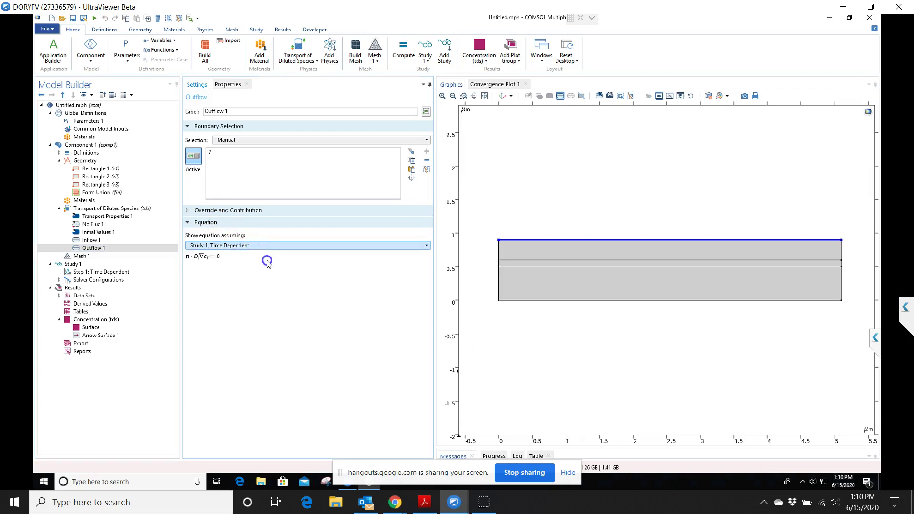
click(261, 210)
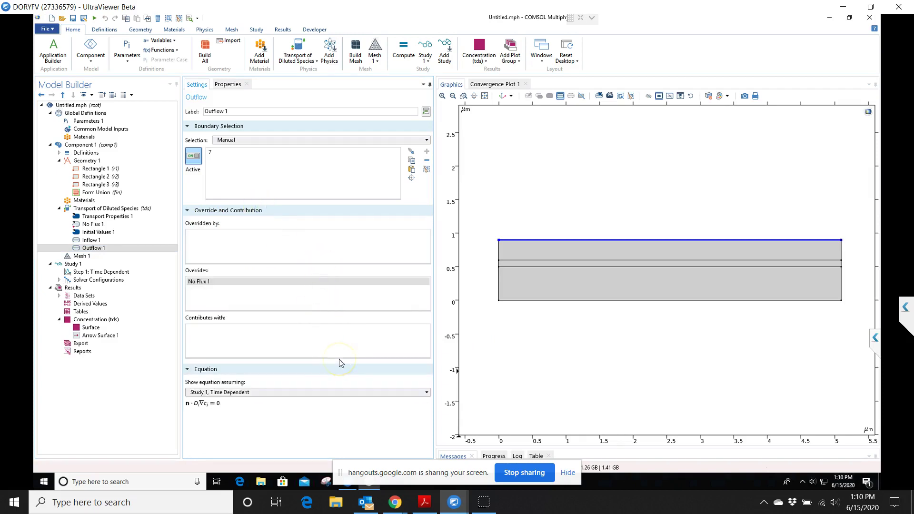
click(245, 211)
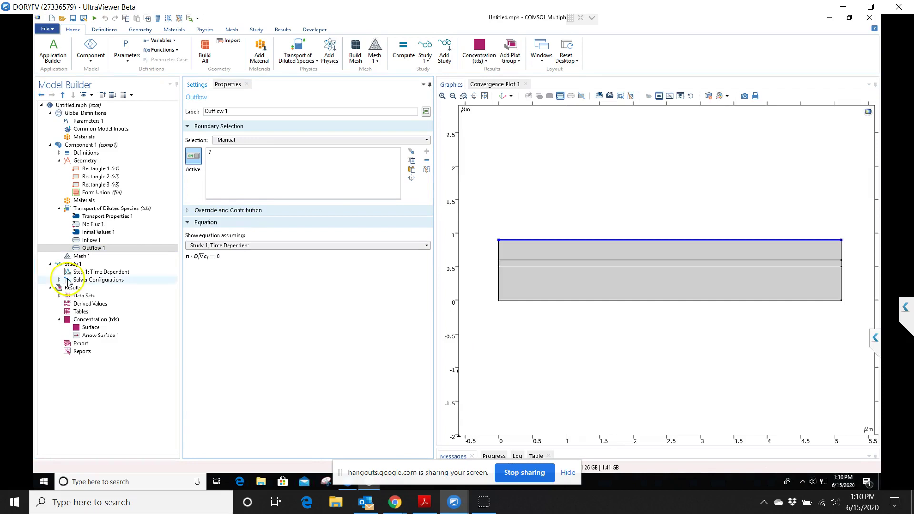
Set the physics-controlled element size of Mesh 1 to Finer and build the mesh
click(117, 256)
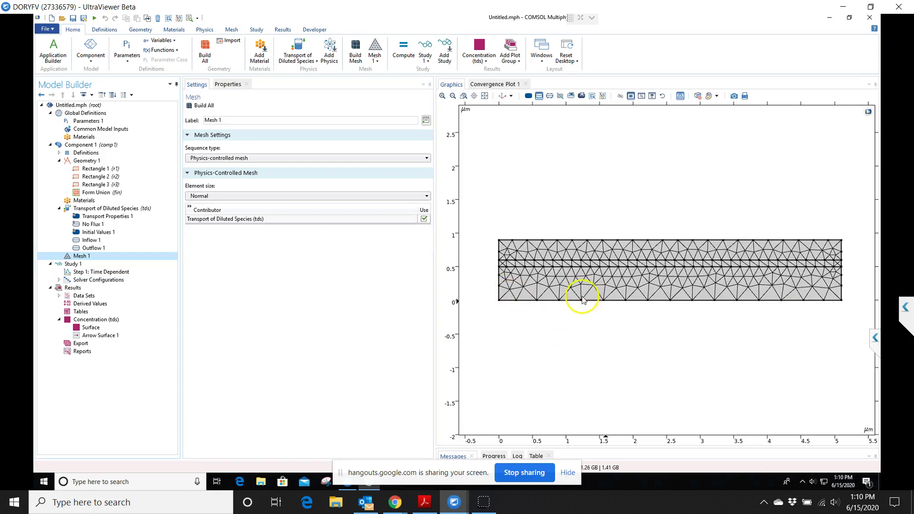
click(228, 196)
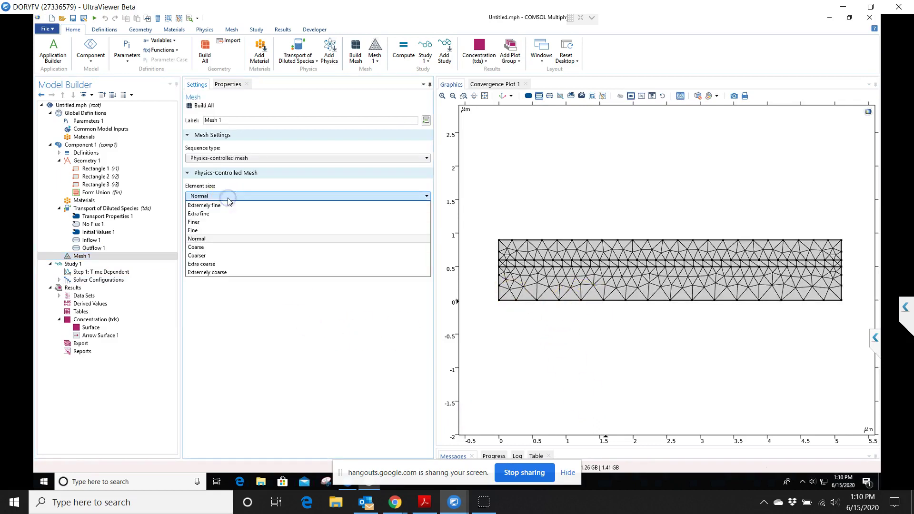
click(224, 223)
click(195, 105)
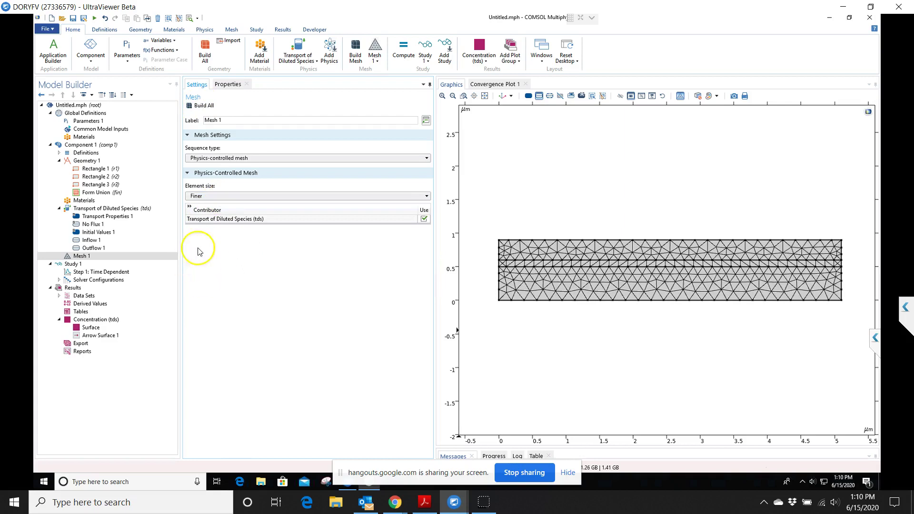
Refine Mesh 1 to the Extra fine element size and rebuild it
click(213, 196)
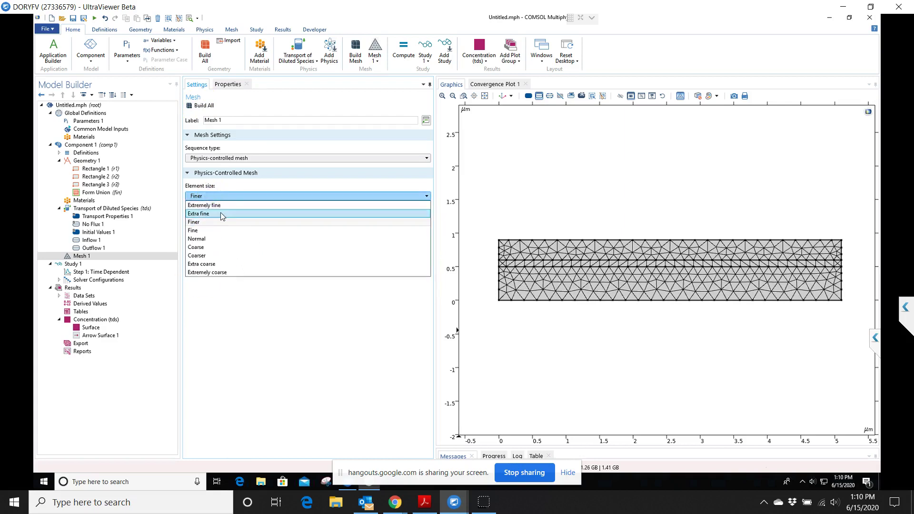
click(221, 213)
click(194, 107)
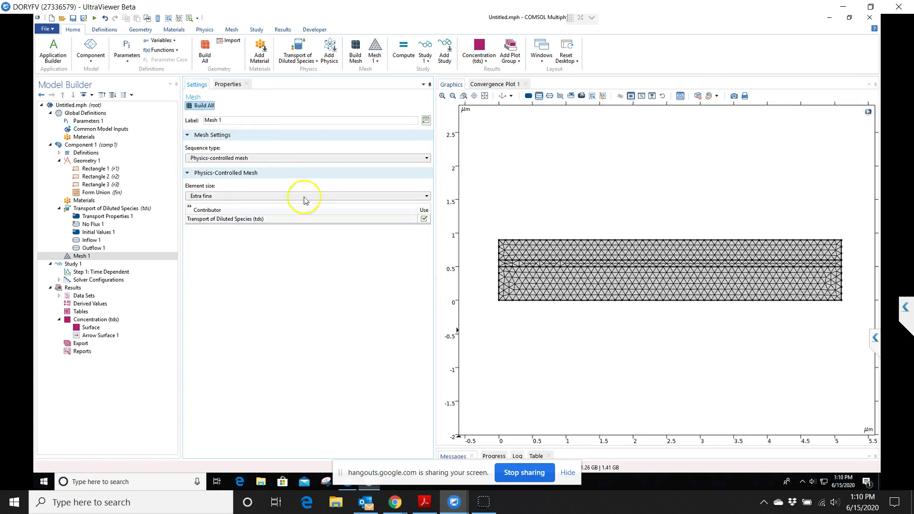
Recompute the study on the refined mesh and advance the concentration plot through the output times from 0 s to 5 s
click(406, 50)
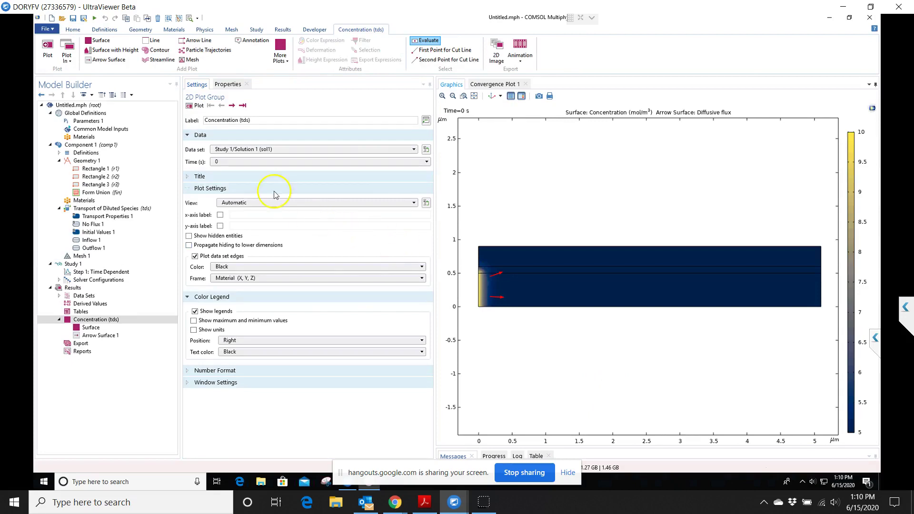
click(232, 106)
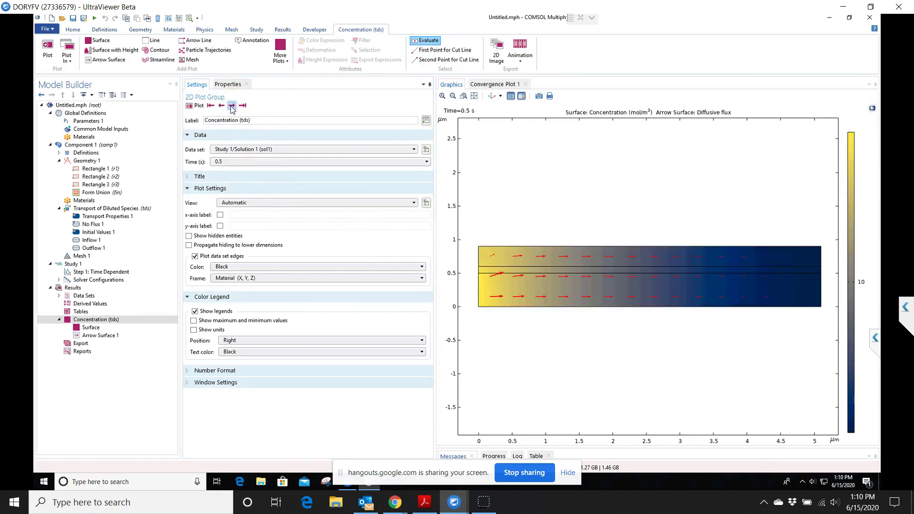
click(232, 106)
click(232, 105)
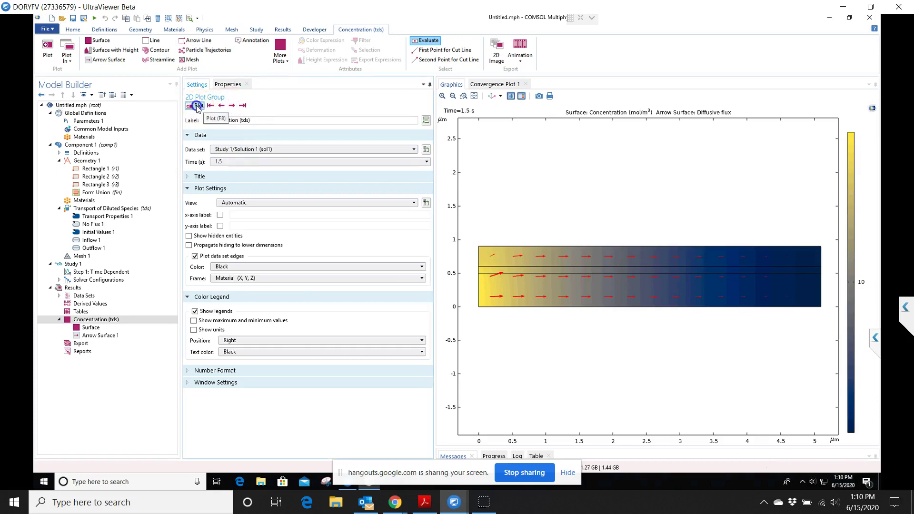
click(232, 106)
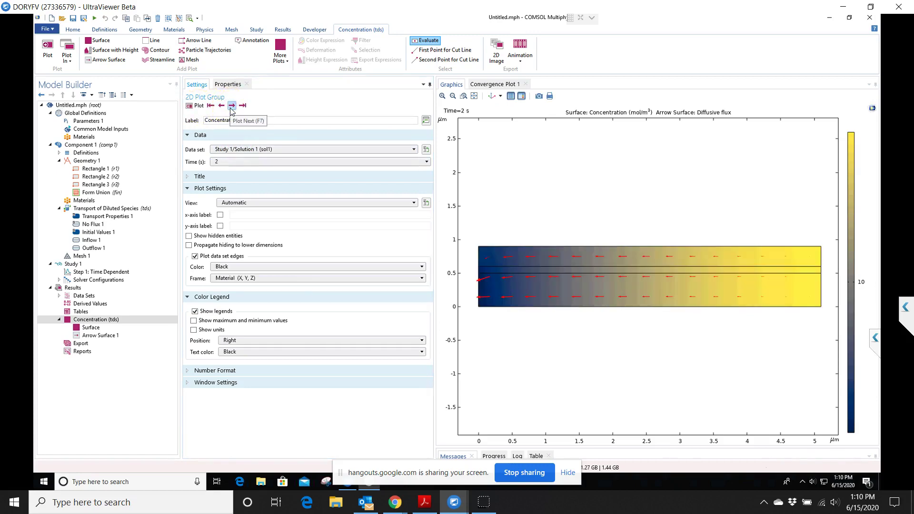
click(231, 106)
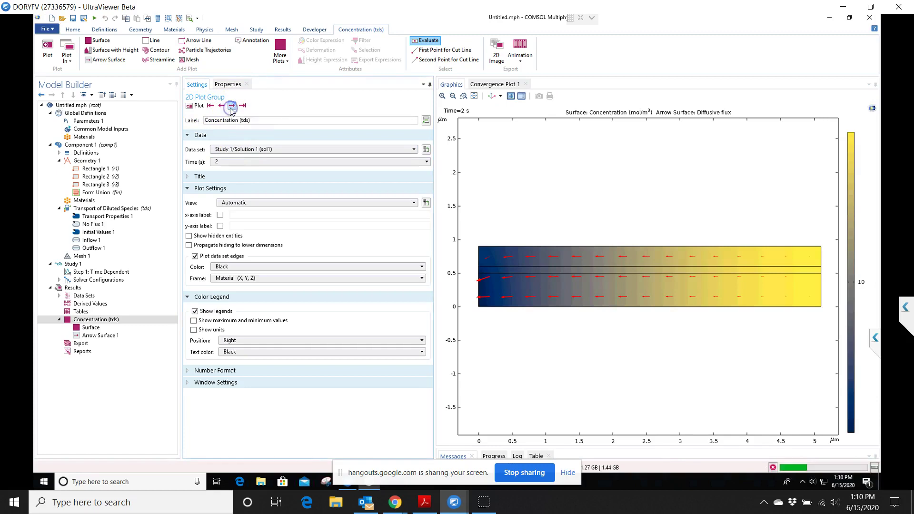
click(232, 106)
click(232, 106)
click(232, 105)
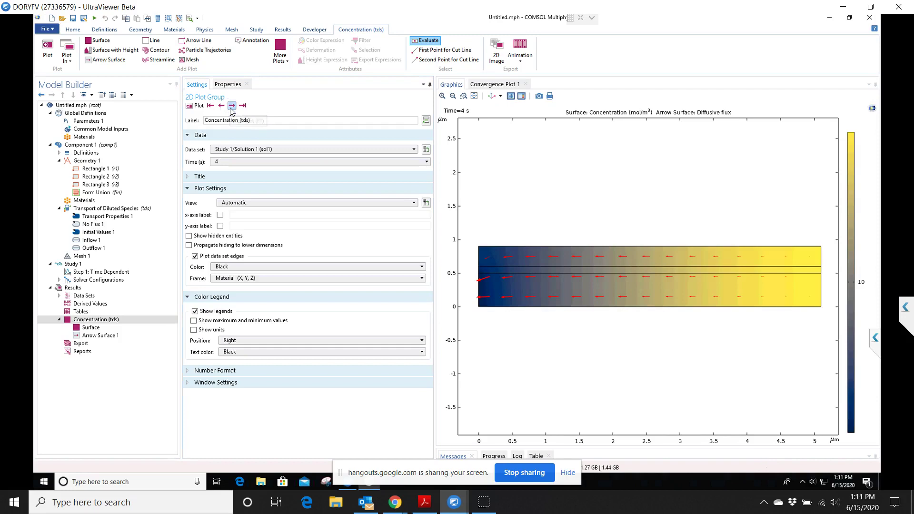
click(232, 105)
click(232, 106)
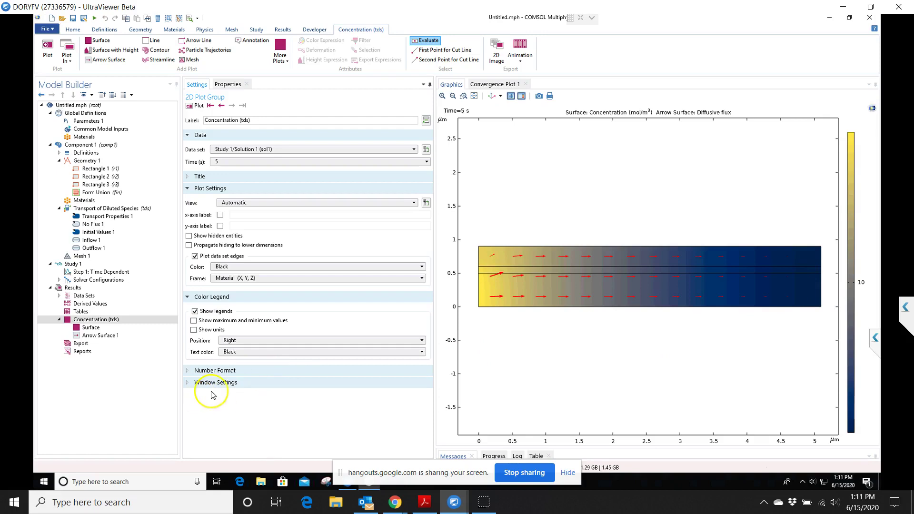
Show maximum and minimum values and units in the color legend of the concentration plot group
click(194, 321)
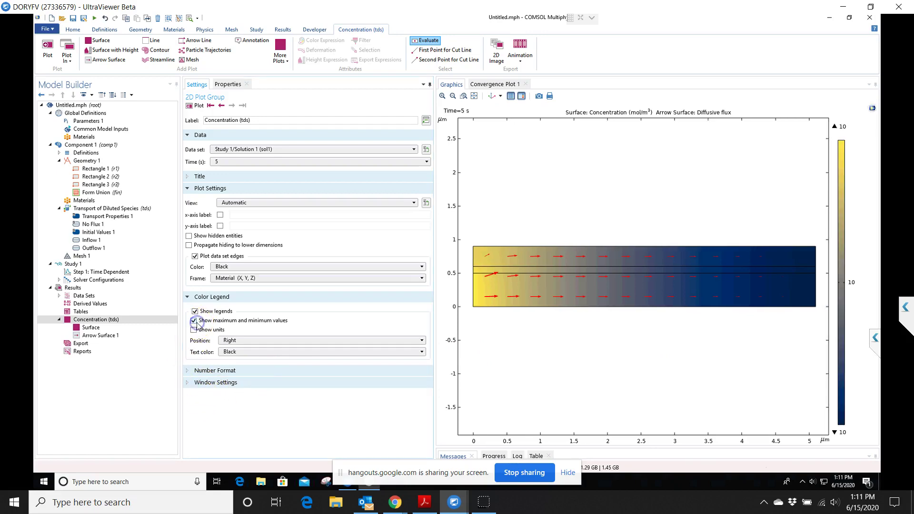
click(194, 330)
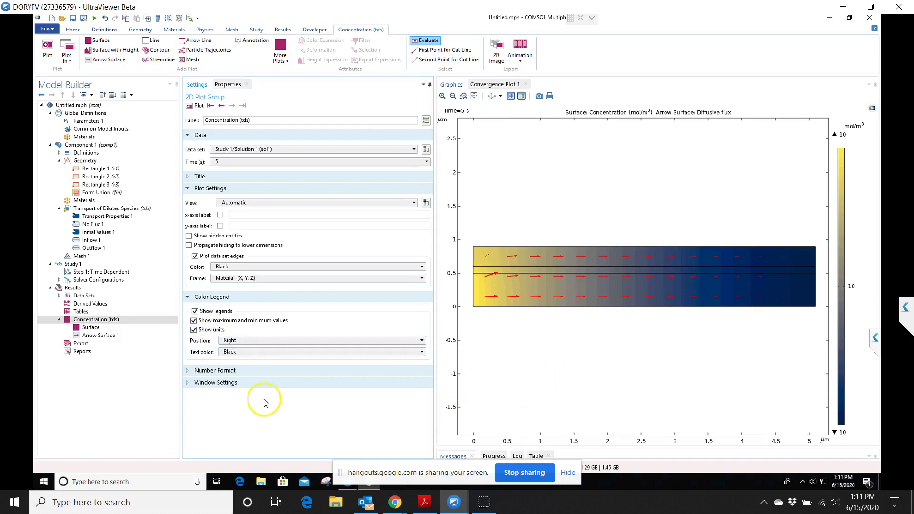
click(205, 297)
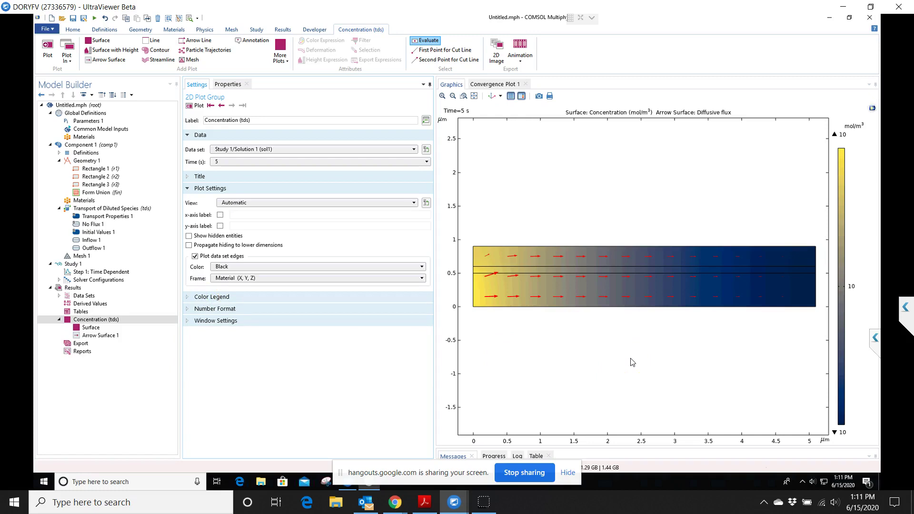
Set the time-dependent study's output times to range(0,0.01,0.1) s and recompute
click(114, 274)
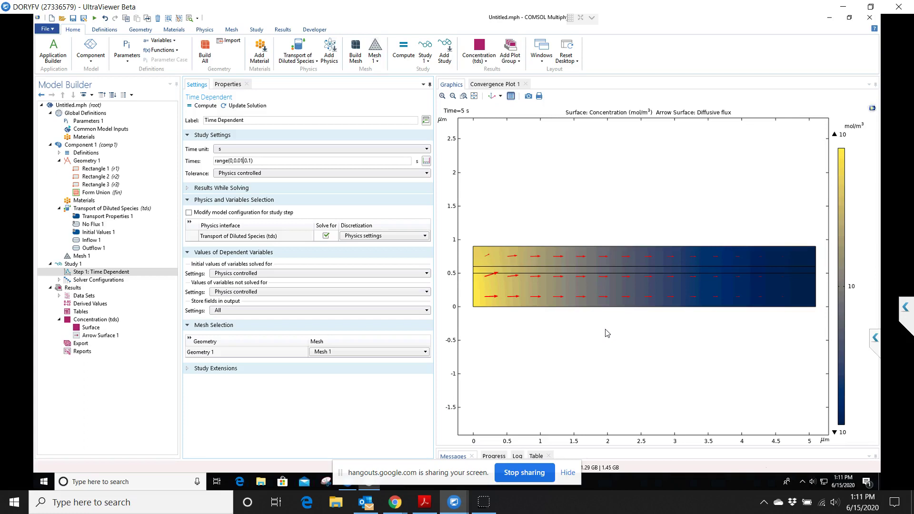
click(210, 106)
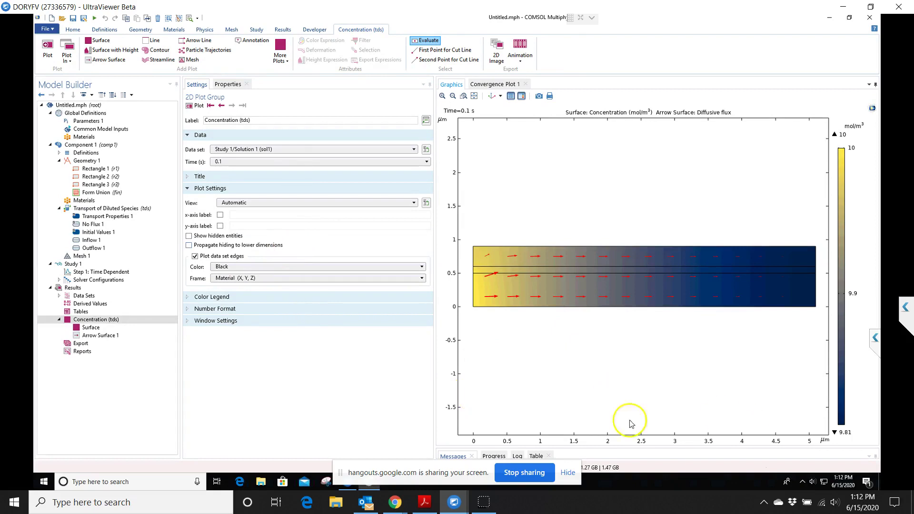
Switch the concentration plot group to 0 s and replot it to check the initial distribution
click(97, 328)
click(95, 320)
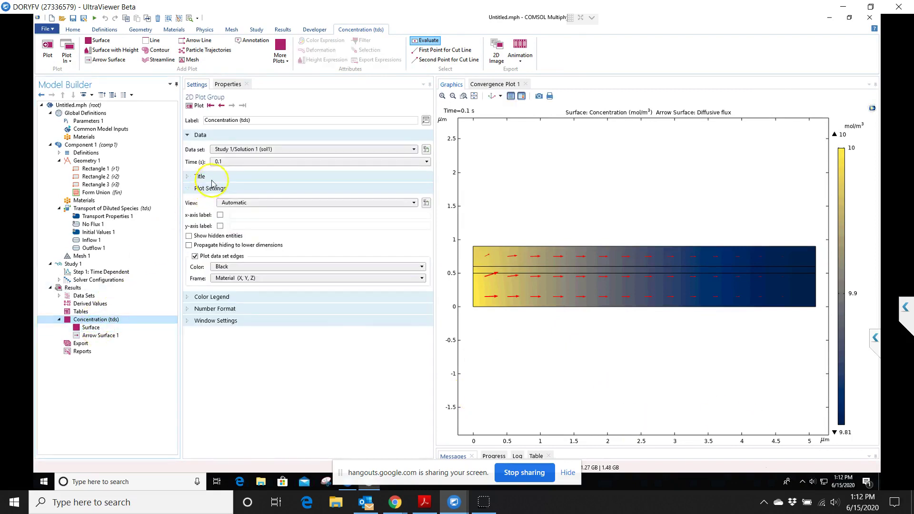
click(217, 162)
click(228, 169)
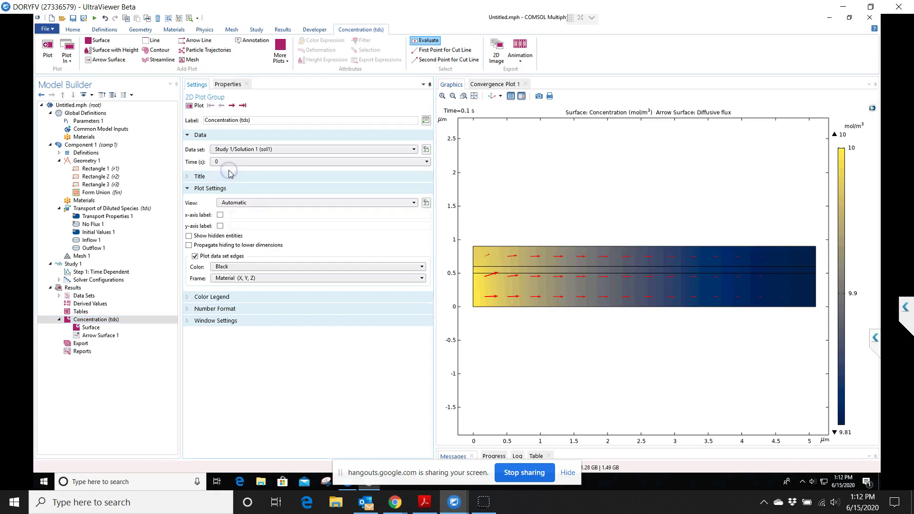
click(198, 106)
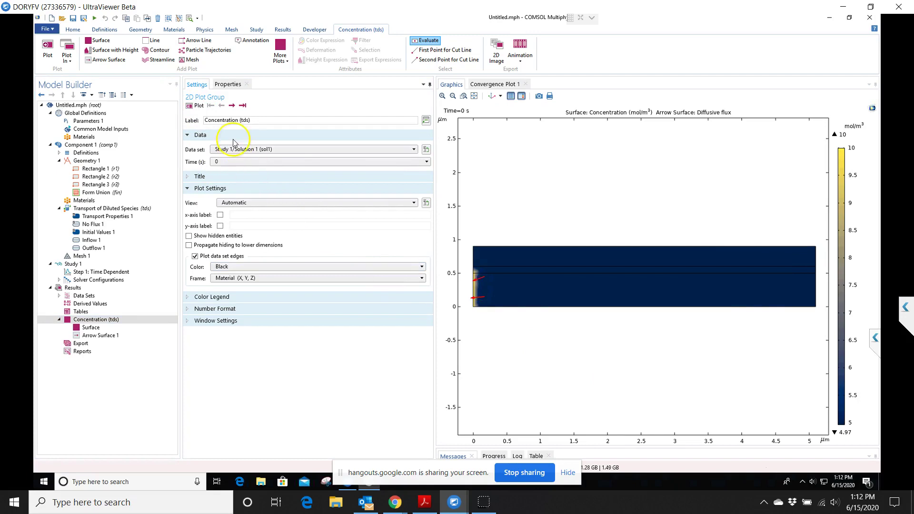
Advance the concentration plot in 0.01 s increments up to 0.1 s, comparing the legend ranges, and return it to 0 s
click(232, 106)
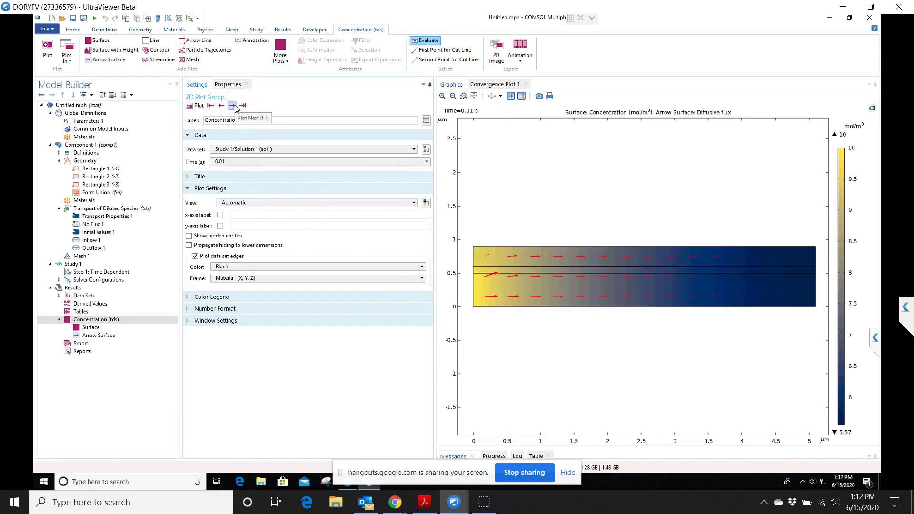
click(232, 106)
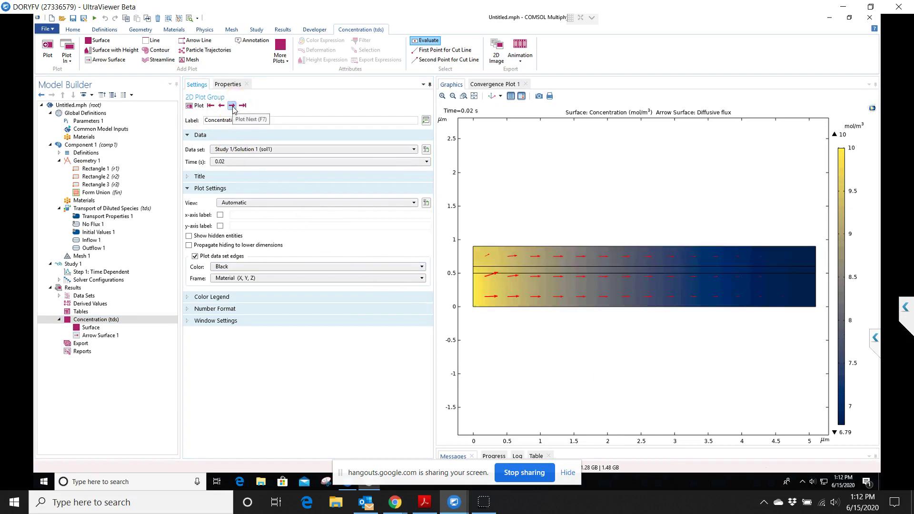
click(232, 105)
click(233, 106)
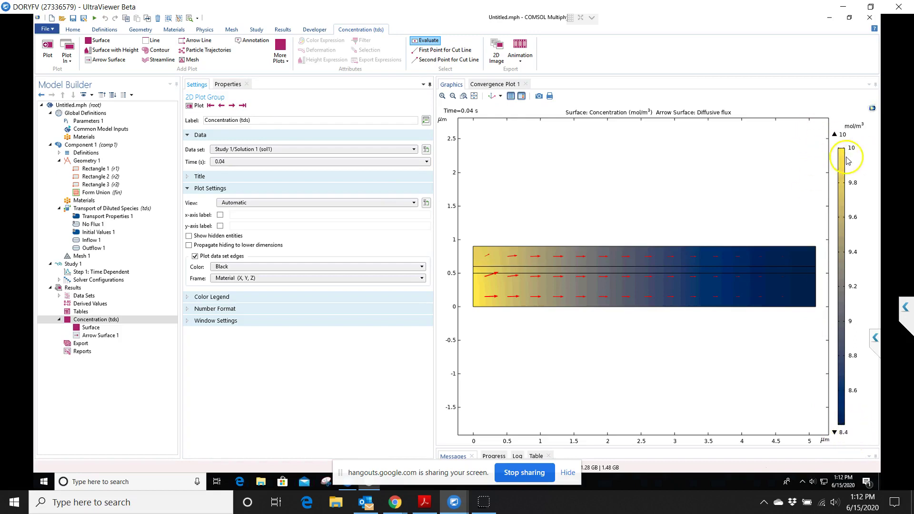
click(232, 106)
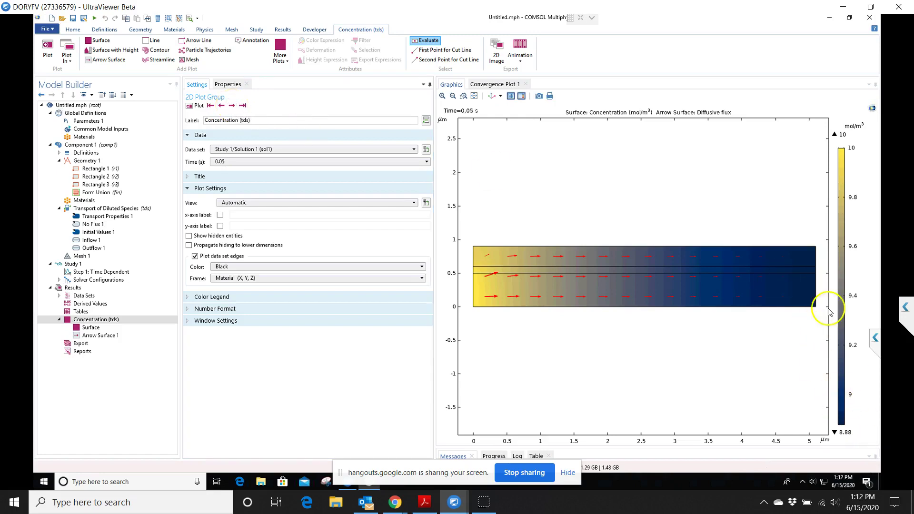
click(233, 106)
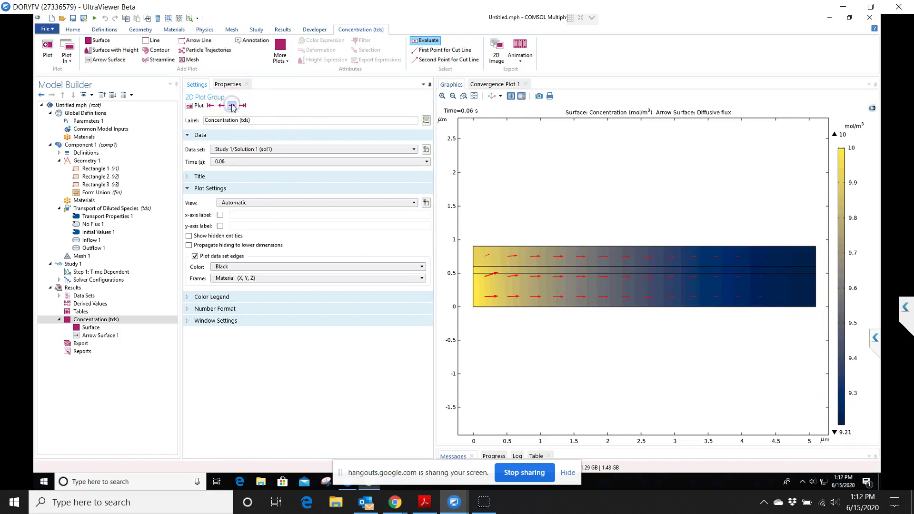
click(232, 106)
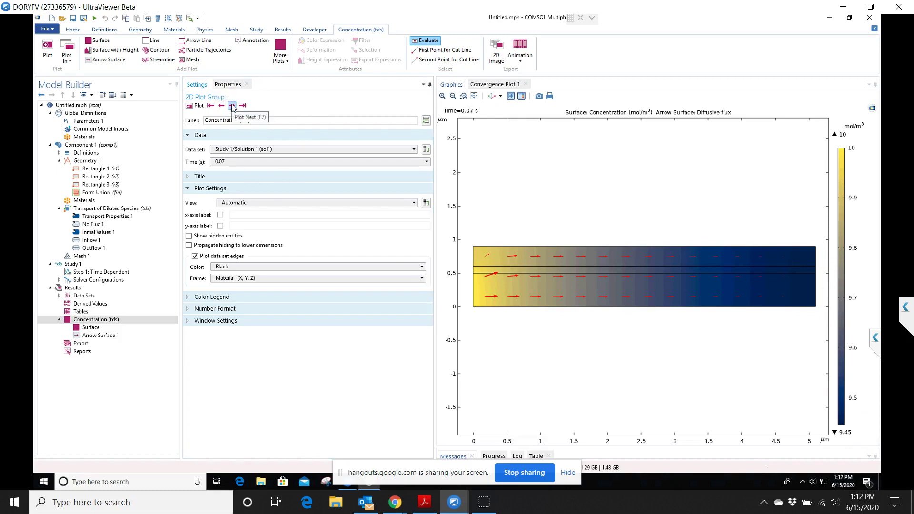
click(232, 105)
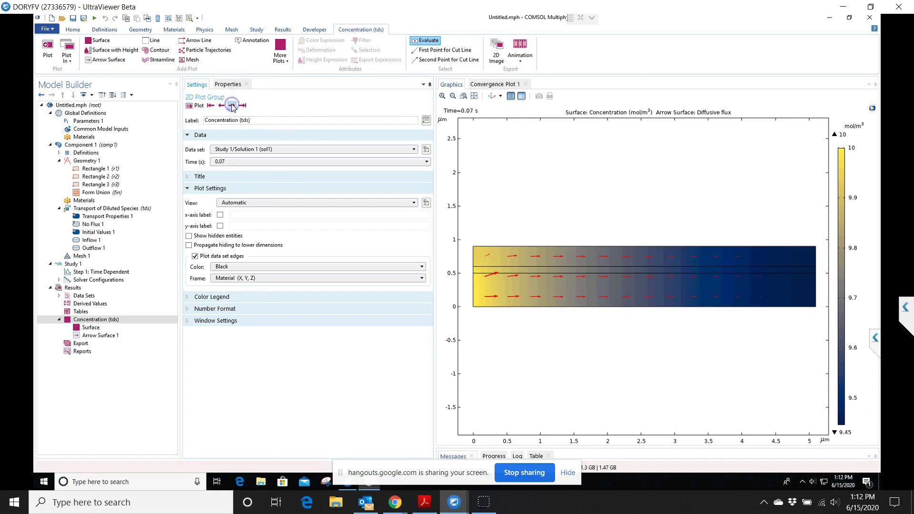
click(233, 106)
click(232, 106)
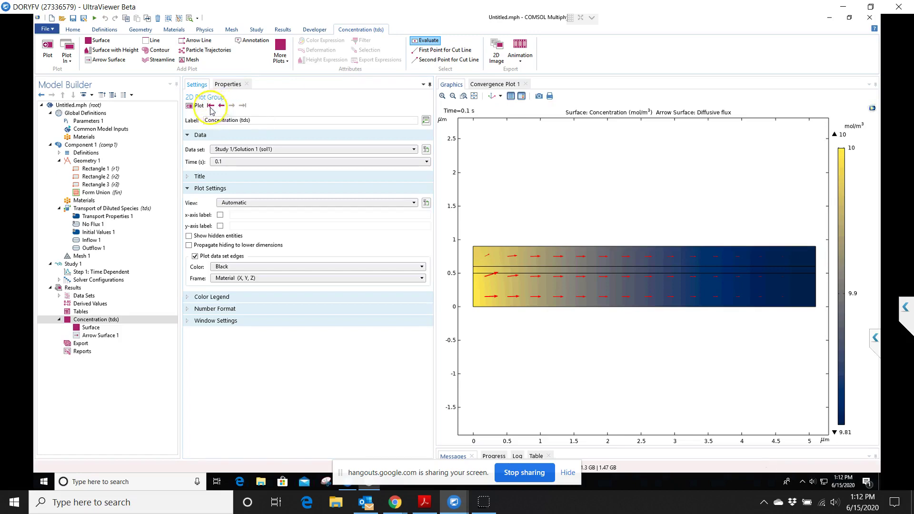
click(211, 106)
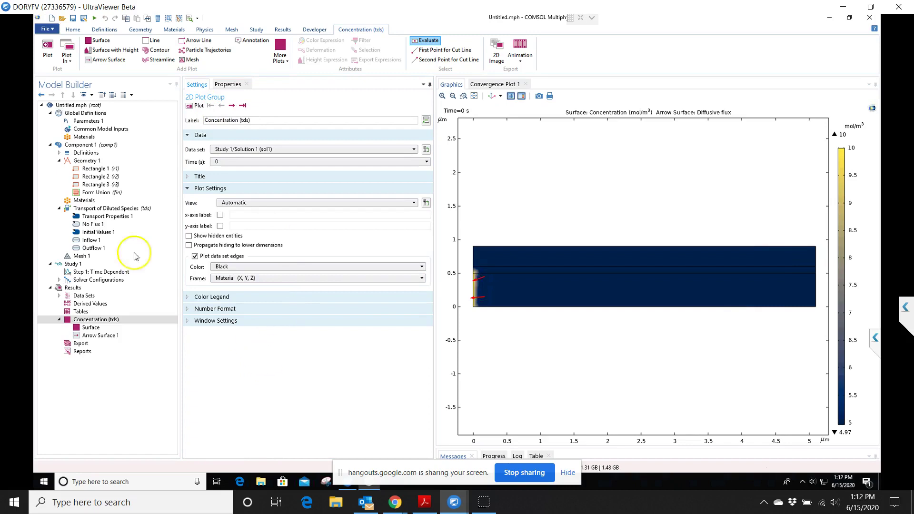
Review the user-defined diffusion coefficient in Transport Properties 1
click(103, 216)
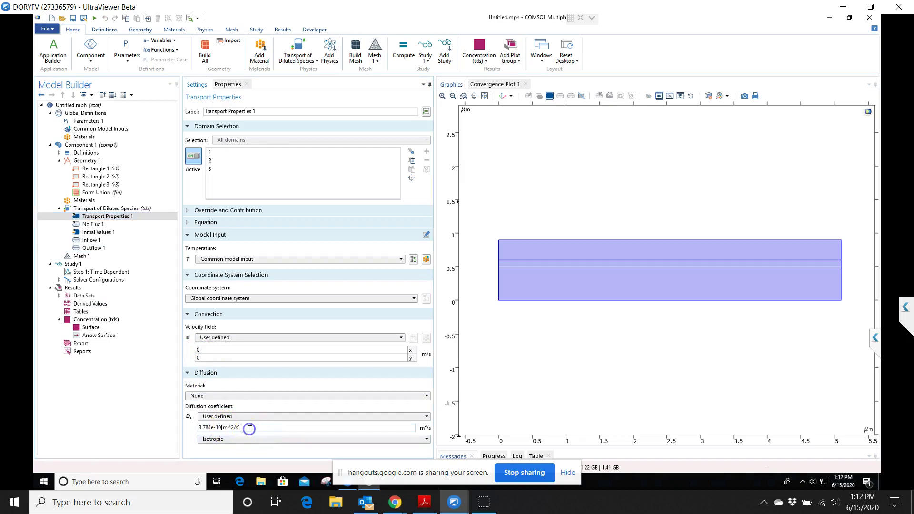
click(412, 427)
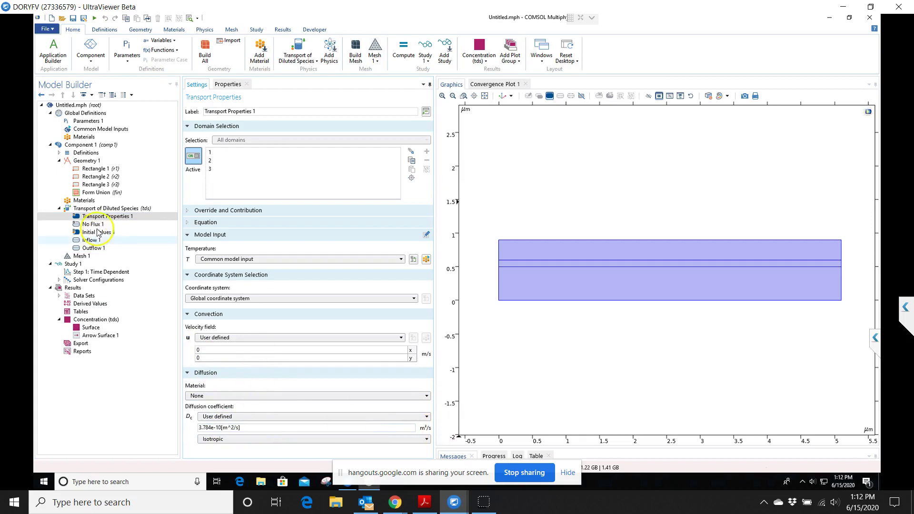
Check the time-dependent study's output times and bring up the Surface settings of the concentration plot group
click(96, 271)
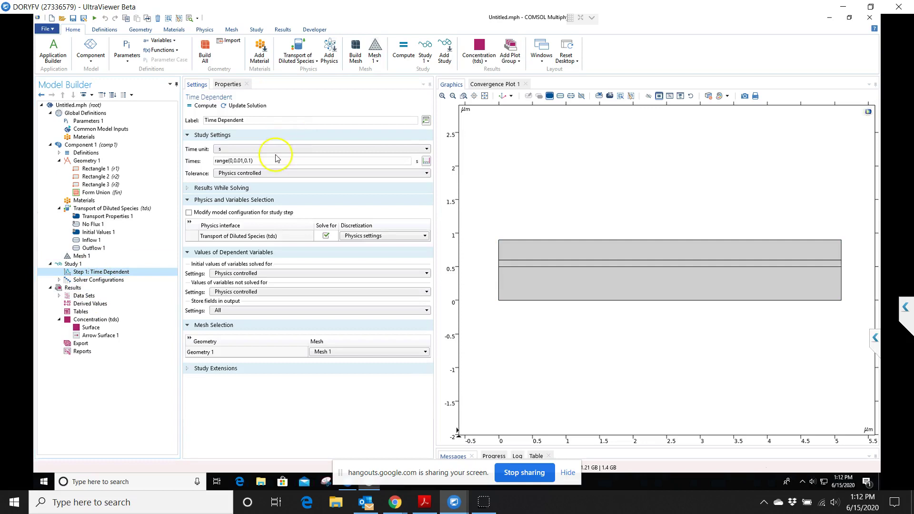
click(113, 327)
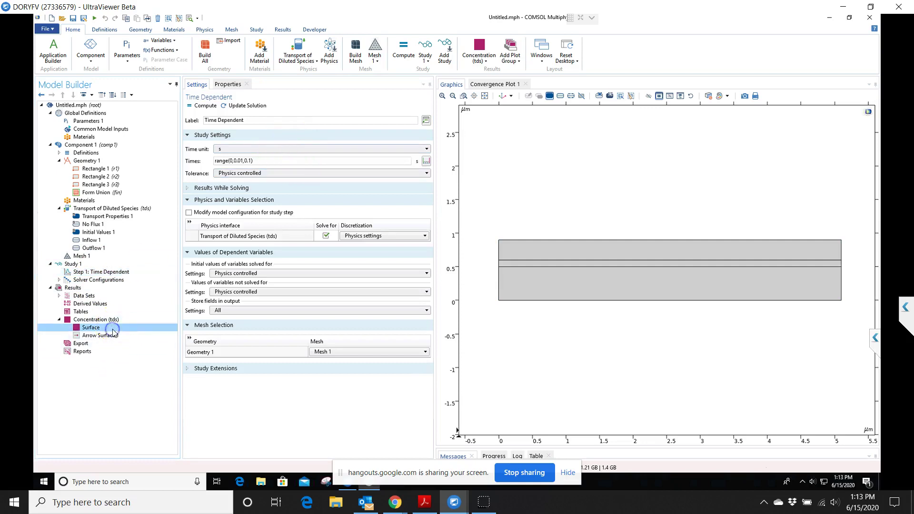
click(138, 322)
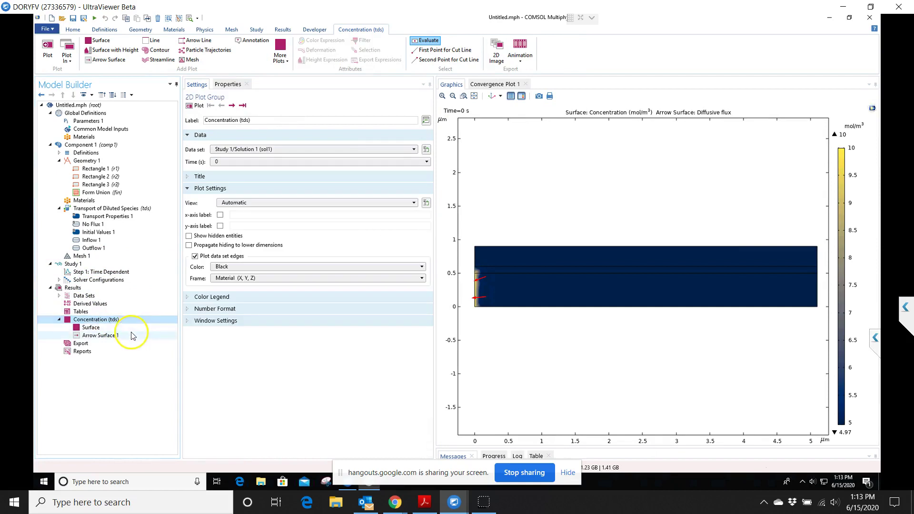
click(130, 330)
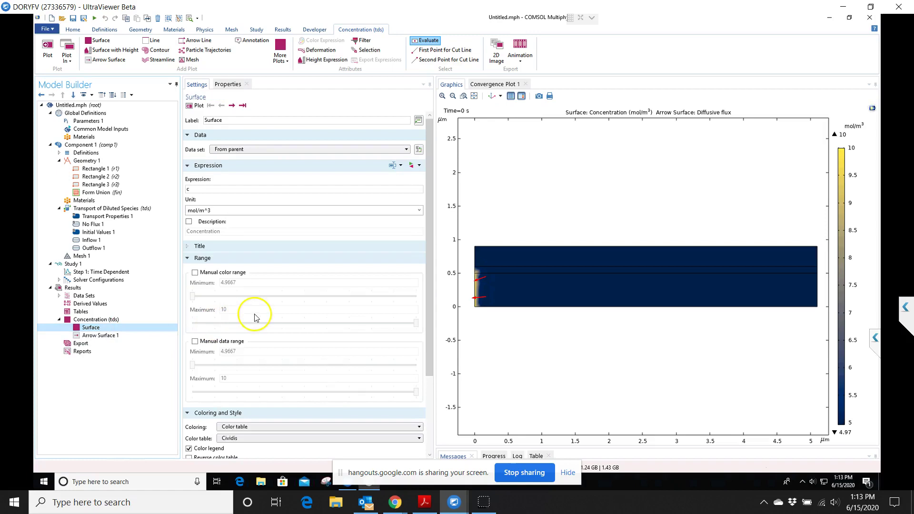
Enable the Surface plot's manual data range, try a minimum of 5, and return the minimum to 4.9667
click(195, 342)
double_click(242, 351)
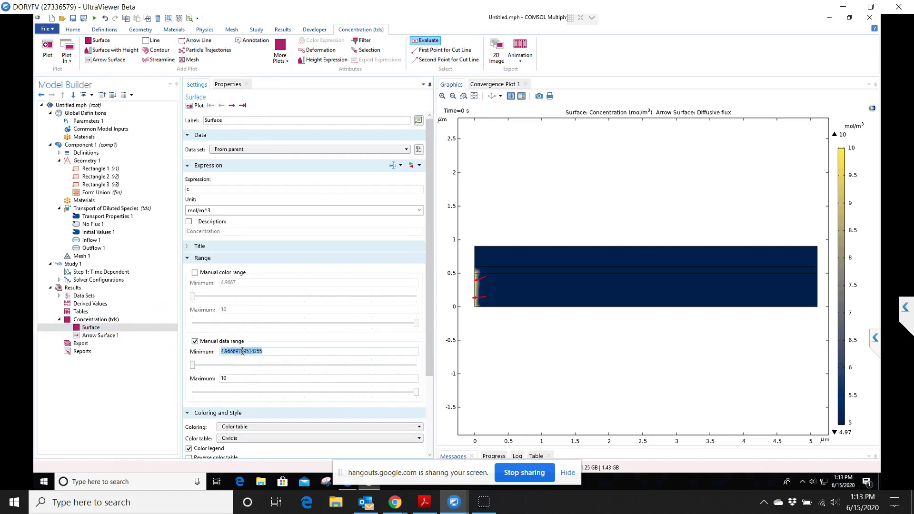
text(5)
key(Return)
drag(222, 364, 192, 370)
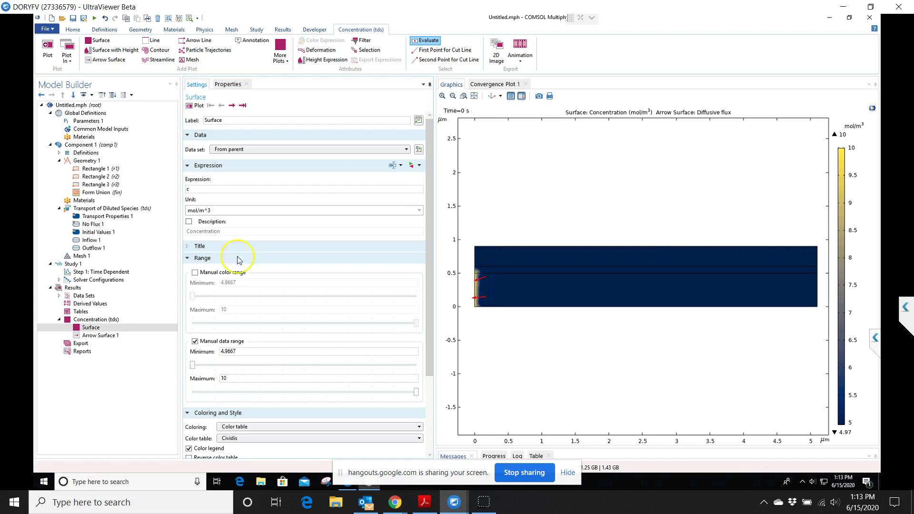
Replot the surface with the manual data range, advance it to 0.1 s to compare the legend, and return to 0 s
click(195, 105)
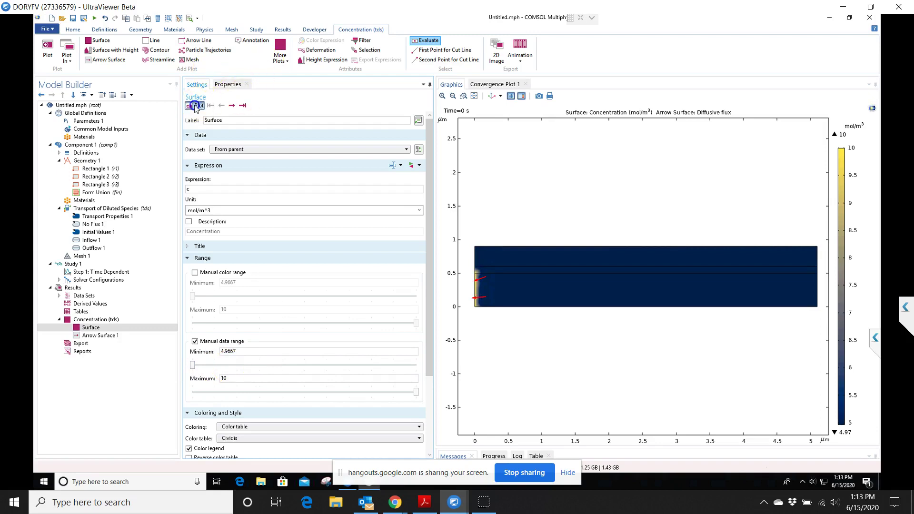
click(232, 106)
click(232, 106)
click(232, 106)
click(232, 106)
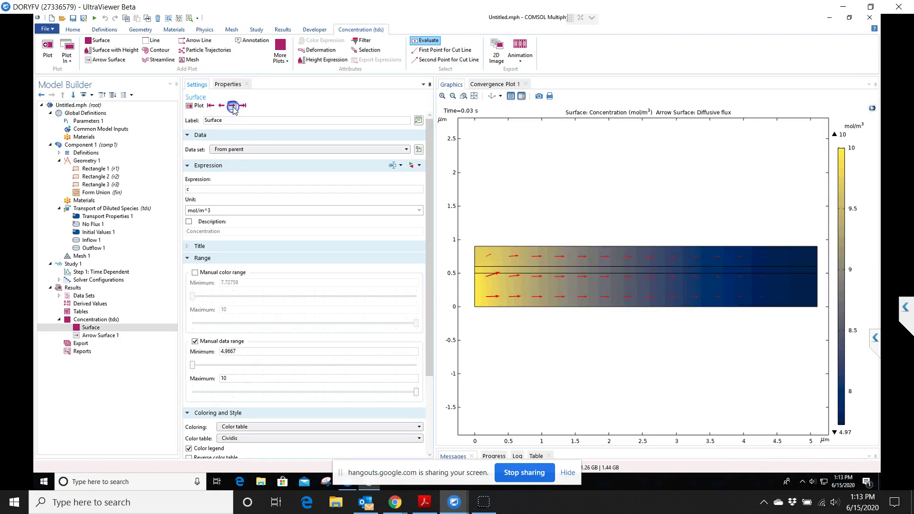
click(232, 106)
click(232, 106)
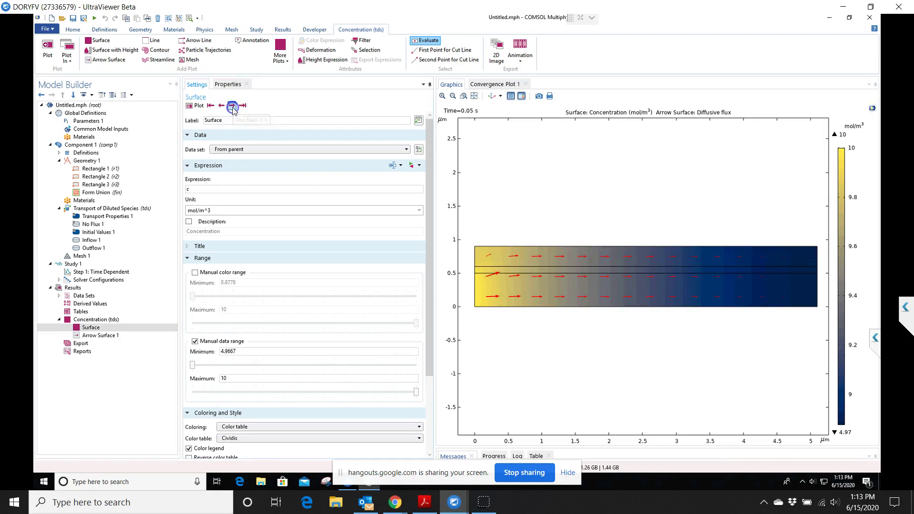
click(232, 106)
click(233, 106)
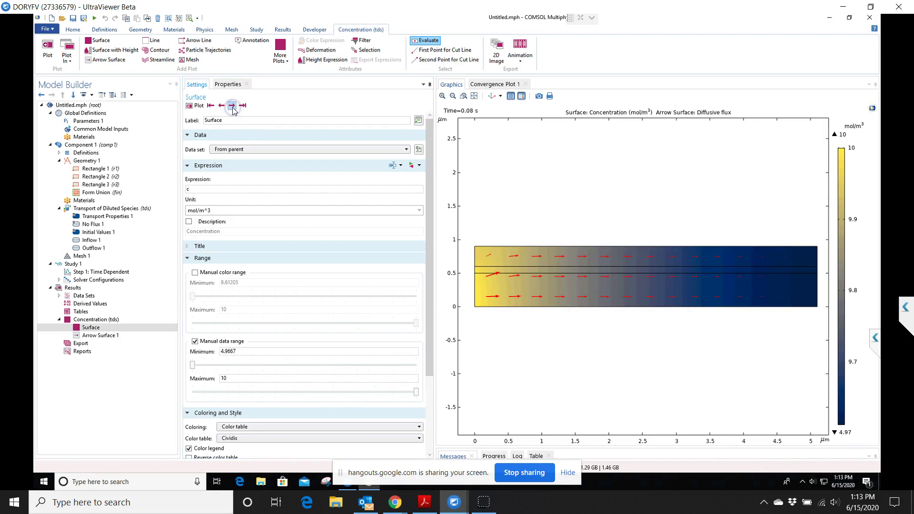
click(232, 106)
click(232, 106)
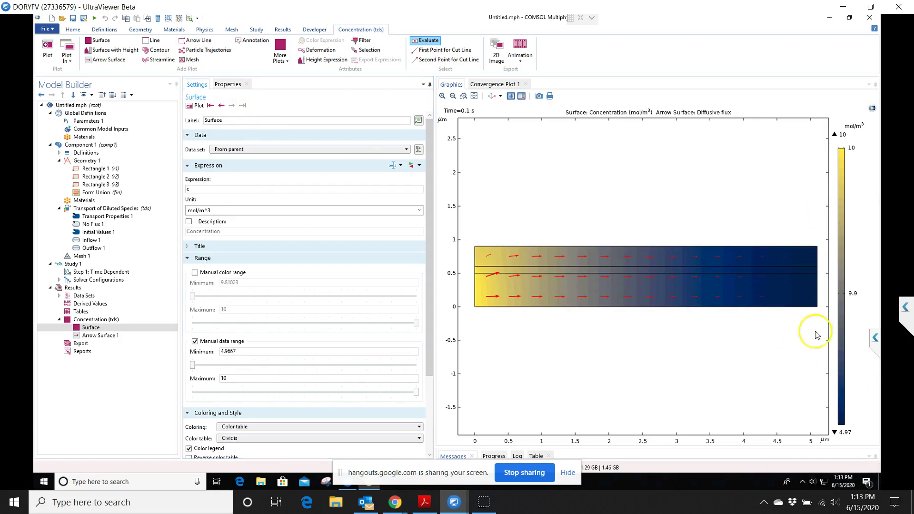
click(209, 106)
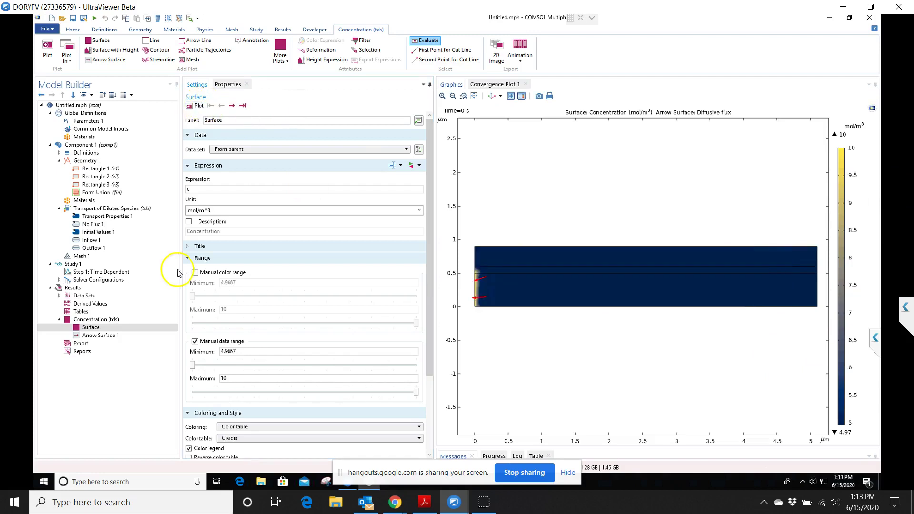
Replace the Surface plot's manual data range with a manual color range from 4.9667 to 10
click(195, 341)
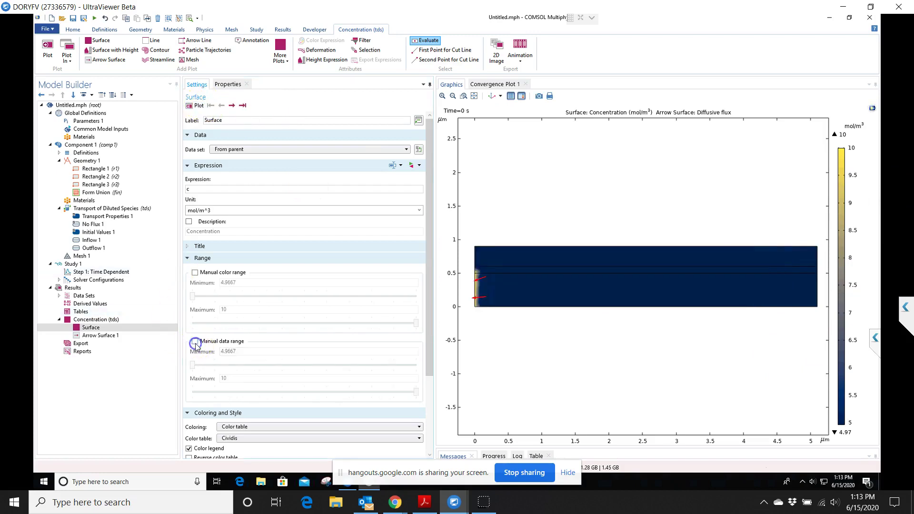
click(195, 273)
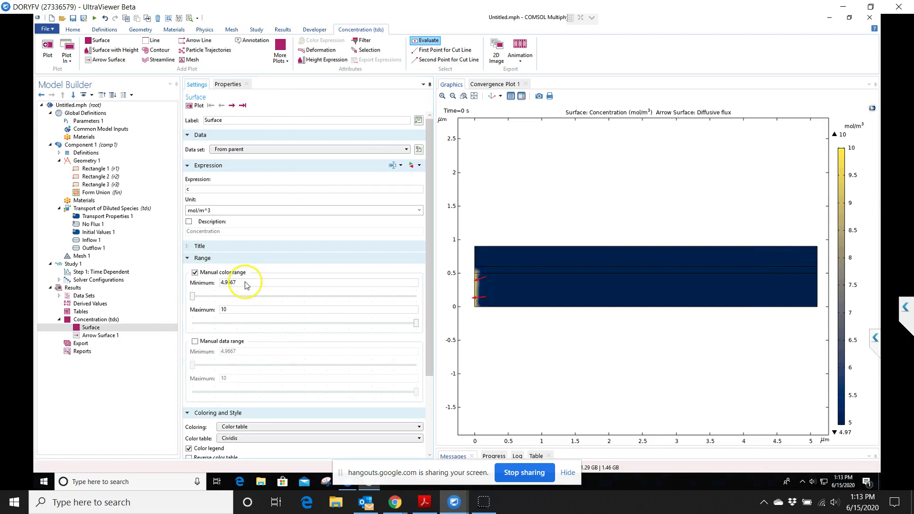
click(243, 284)
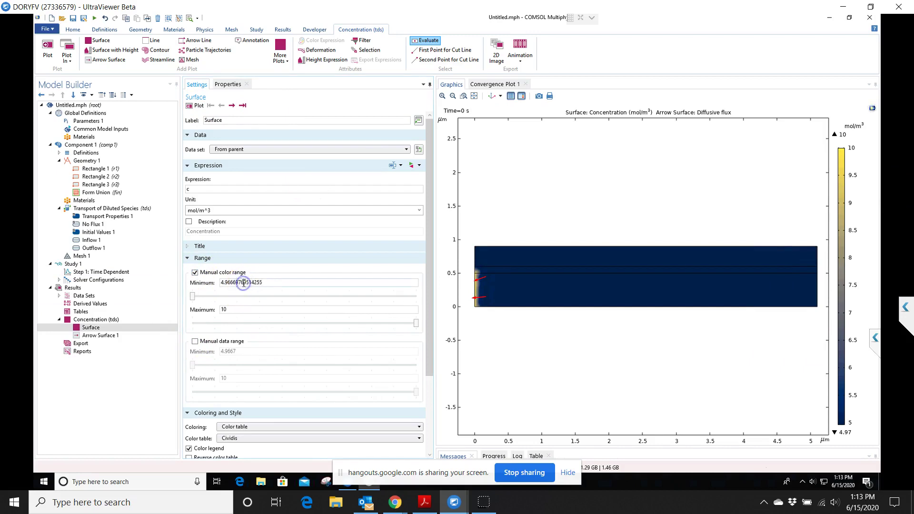
click(203, 291)
Advance the concentration surface in 0.01 s increments up to 0.1 s, comparing the colors under the fixed color range
click(231, 105)
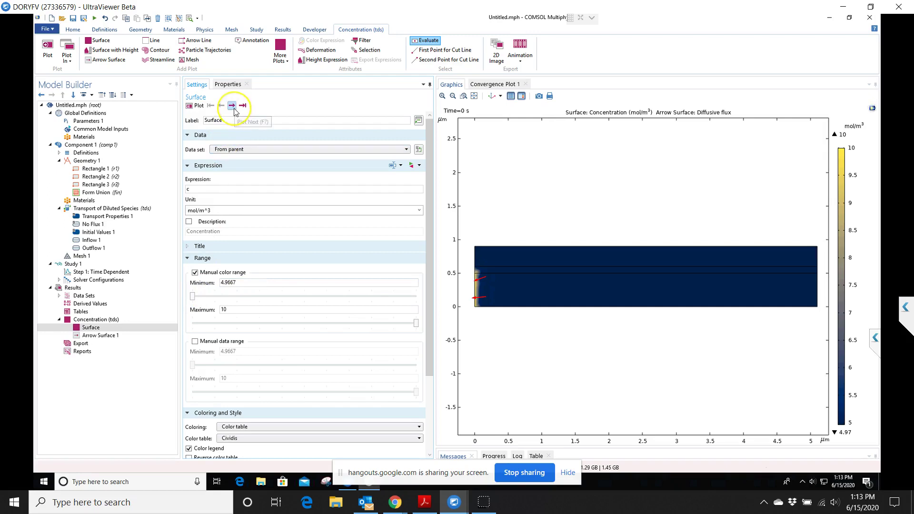
click(232, 105)
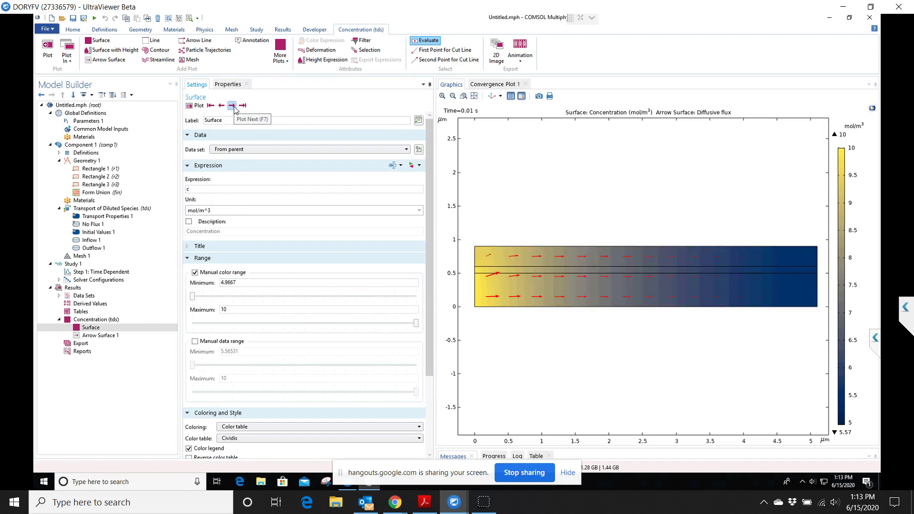
click(232, 105)
click(232, 105)
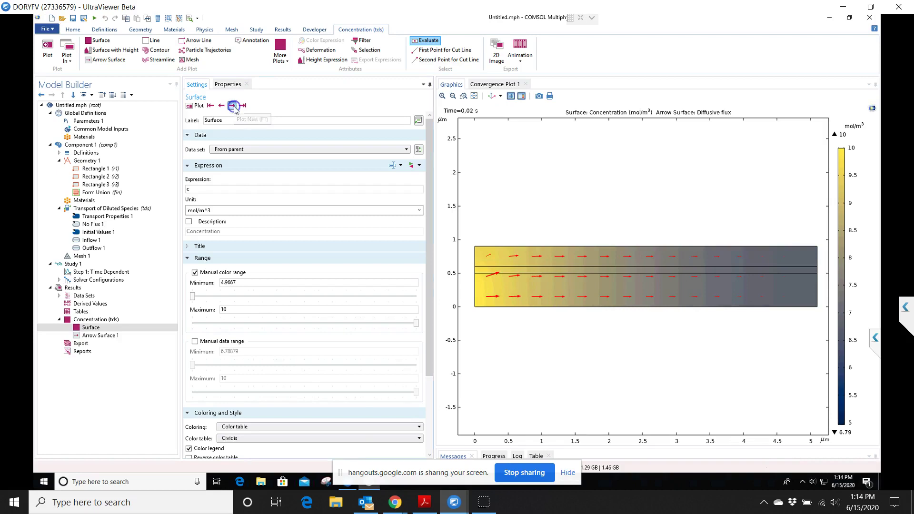
click(232, 105)
click(232, 106)
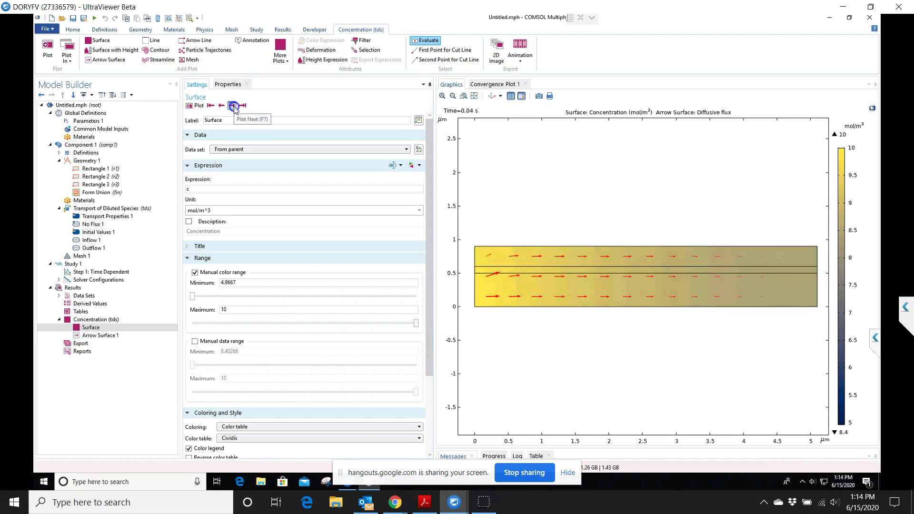
click(232, 106)
click(233, 107)
click(233, 107)
click(232, 105)
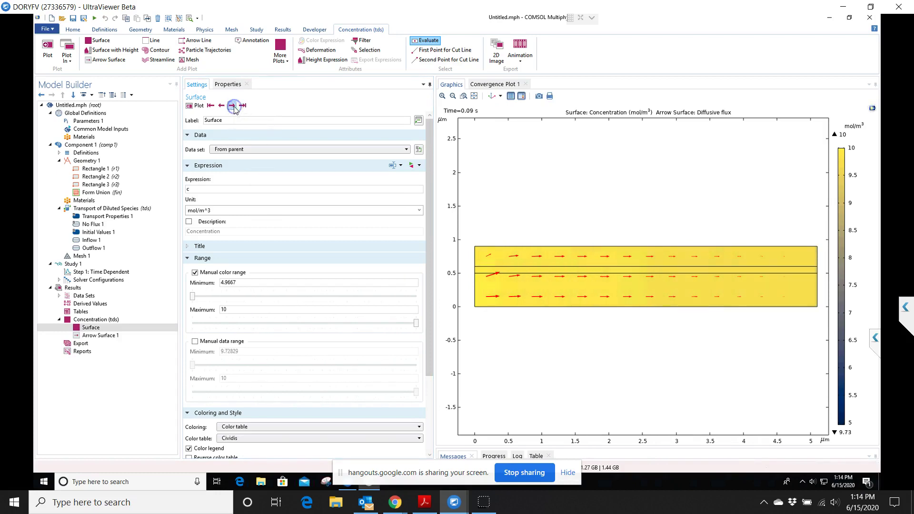
click(233, 107)
click(234, 106)
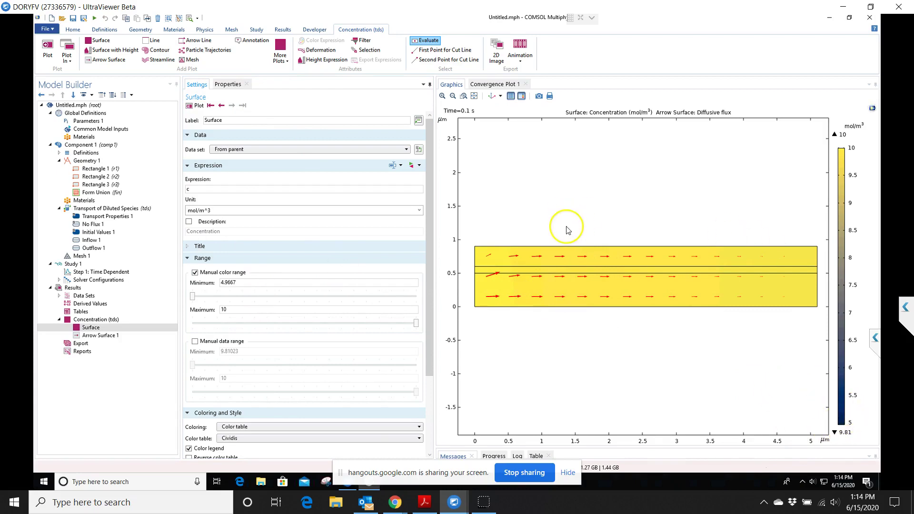
Step the concentration surface backward from 0.1 s to review the distribution in reverse, and return it to 0 s
click(221, 105)
click(220, 106)
click(221, 105)
click(220, 106)
click(220, 105)
click(220, 106)
click(221, 106)
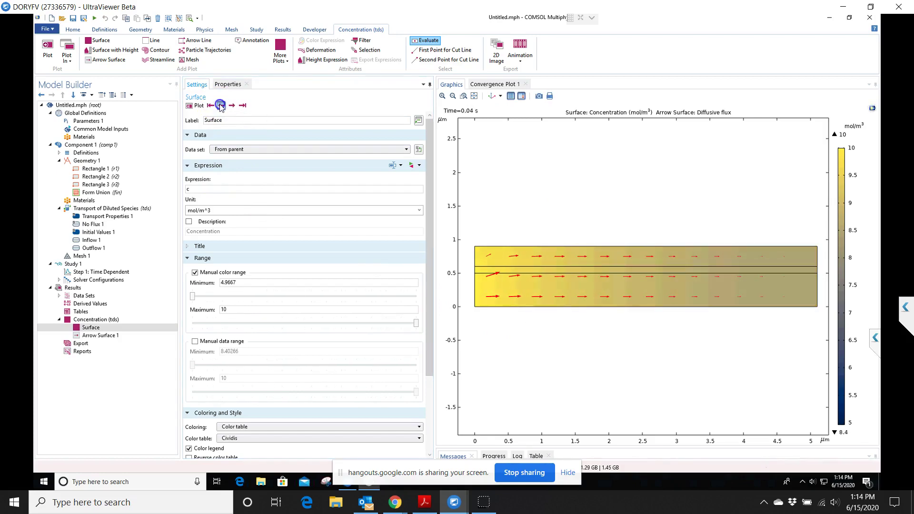
click(220, 106)
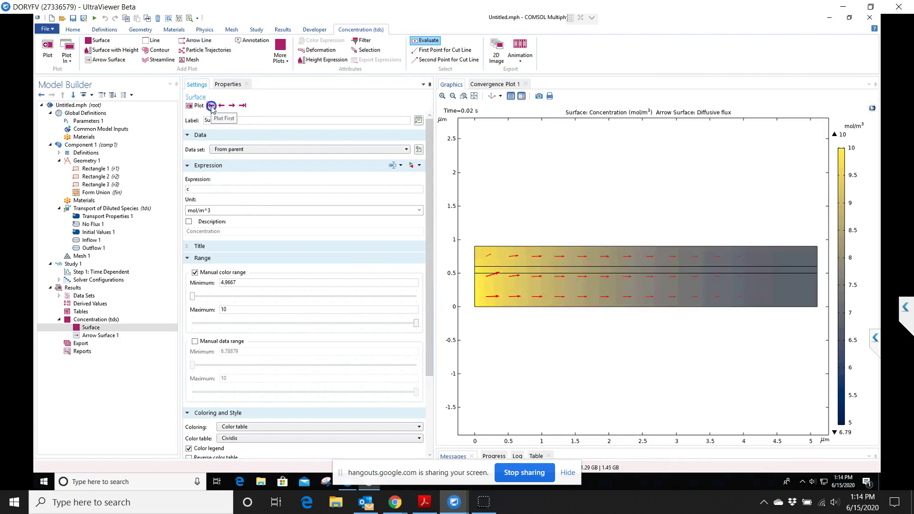
click(212, 108)
Move the concentration plot back and forth between 0 s and 0.03 s to compare the earliest distributions, ending at 0 s
click(232, 106)
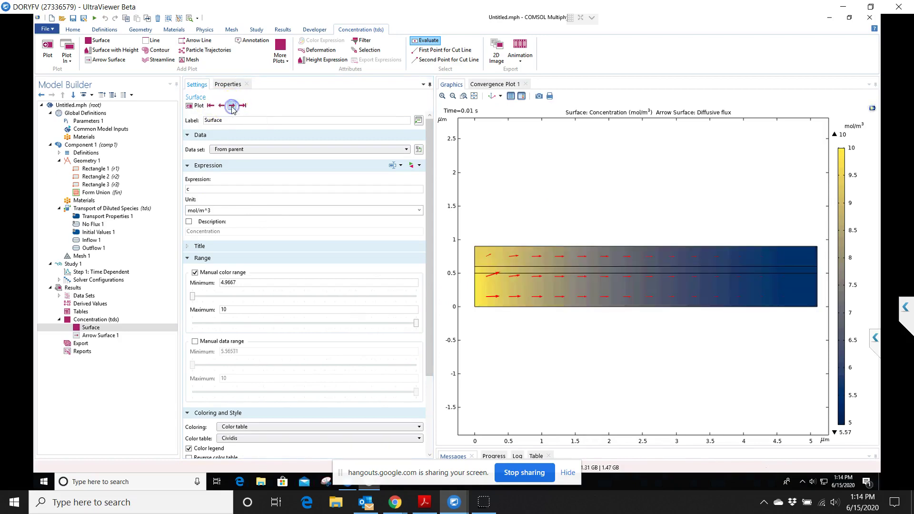
click(231, 106)
click(221, 106)
click(221, 106)
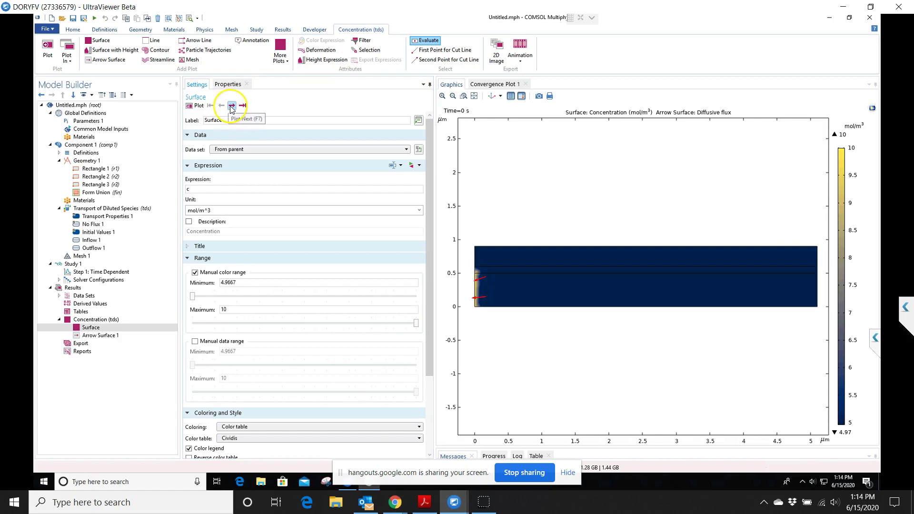
click(232, 106)
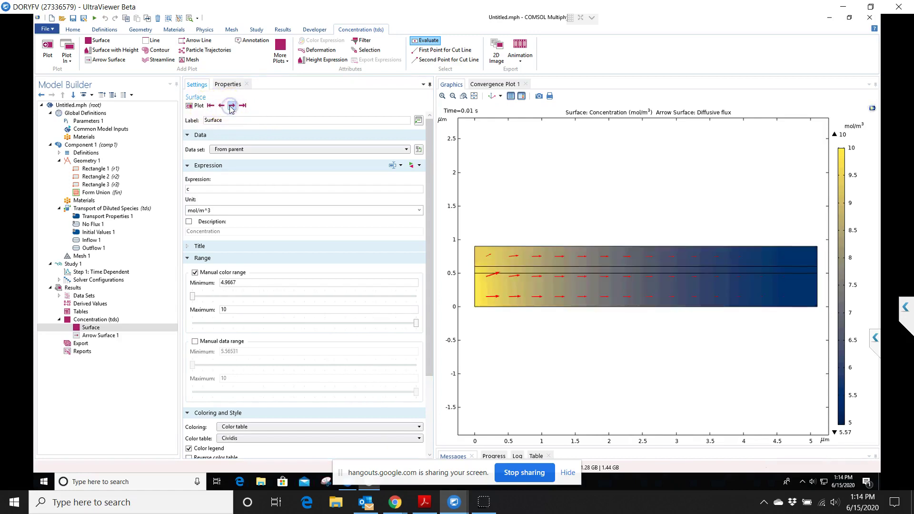
click(222, 106)
click(232, 105)
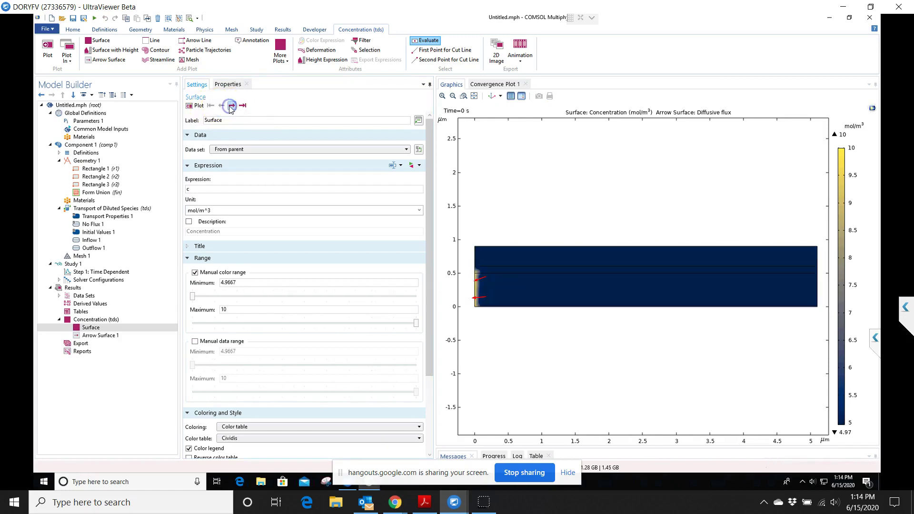
click(232, 106)
click(232, 106)
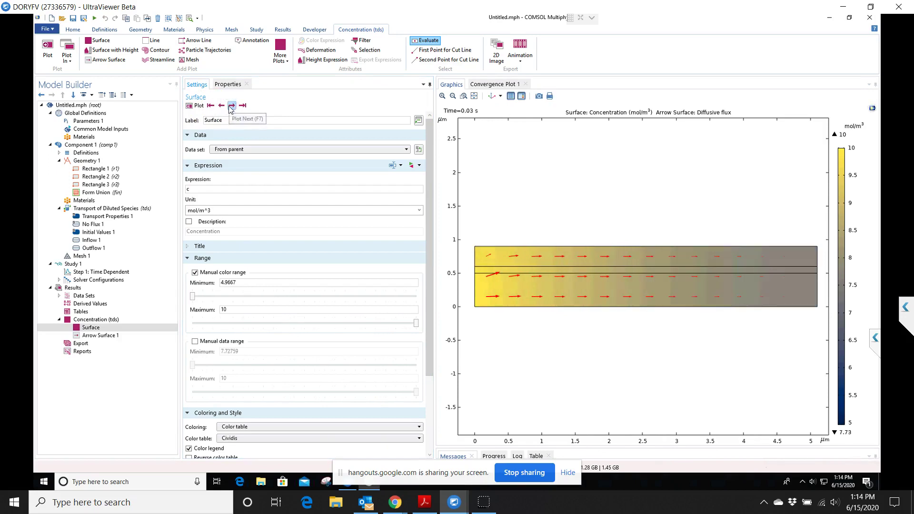
click(221, 106)
click(221, 105)
click(221, 106)
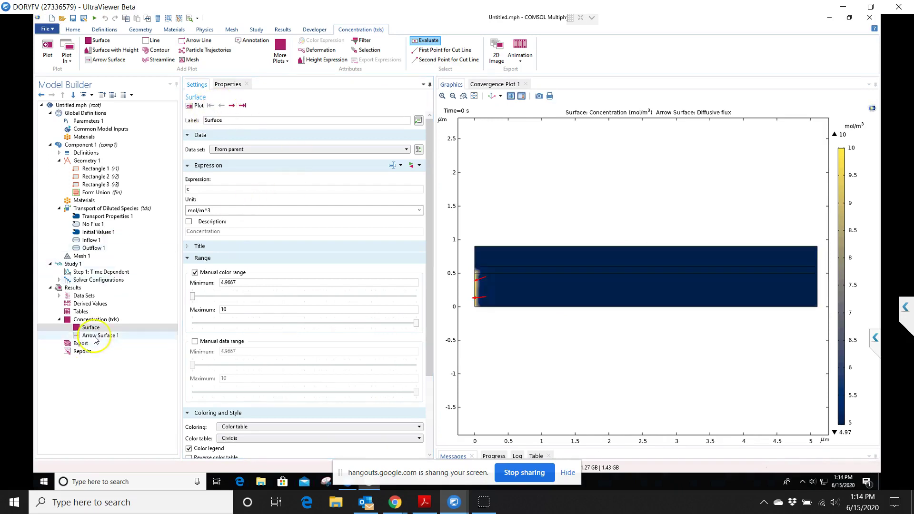
Set the time-dependent study's output times to range(0,0.005,0.05) s and recompute
click(105, 272)
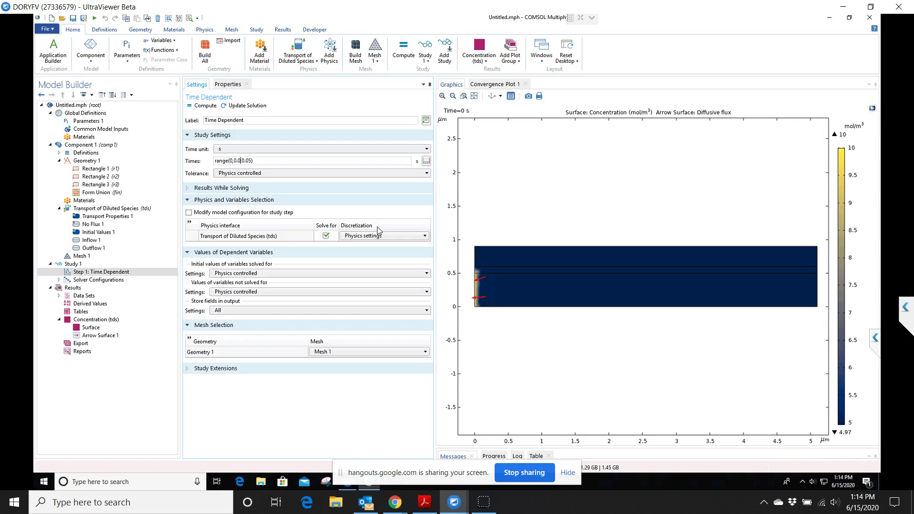
click(201, 104)
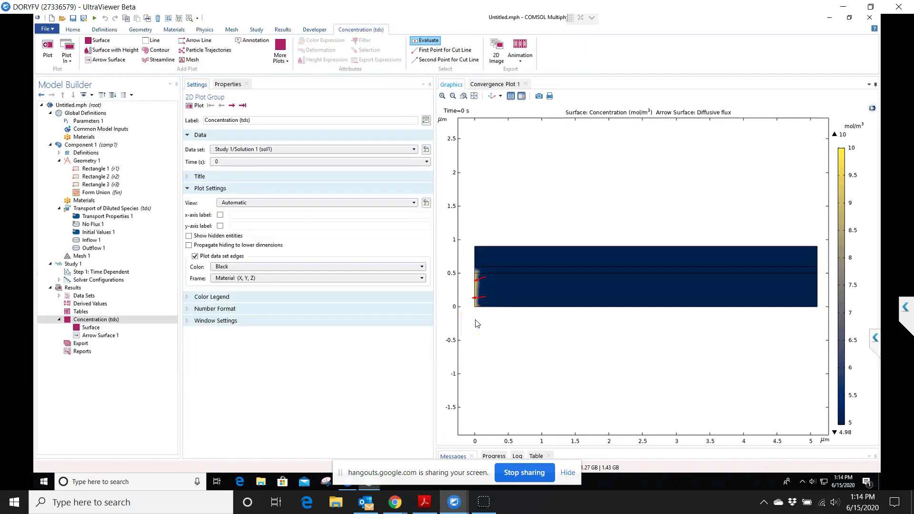
Advance the recomputed concentration surface from 0 s to 0.05 s in 0.005 s increments to examine how diffusion progresses
click(232, 107)
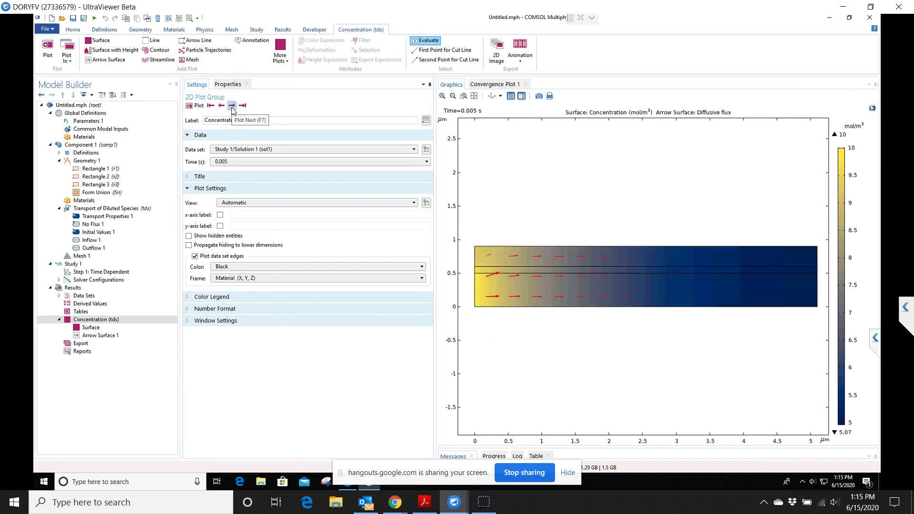
click(232, 107)
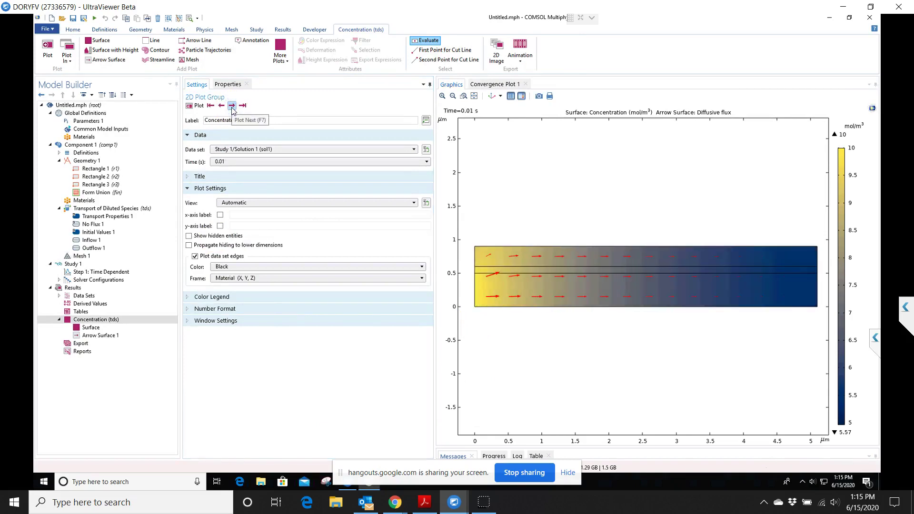
click(232, 107)
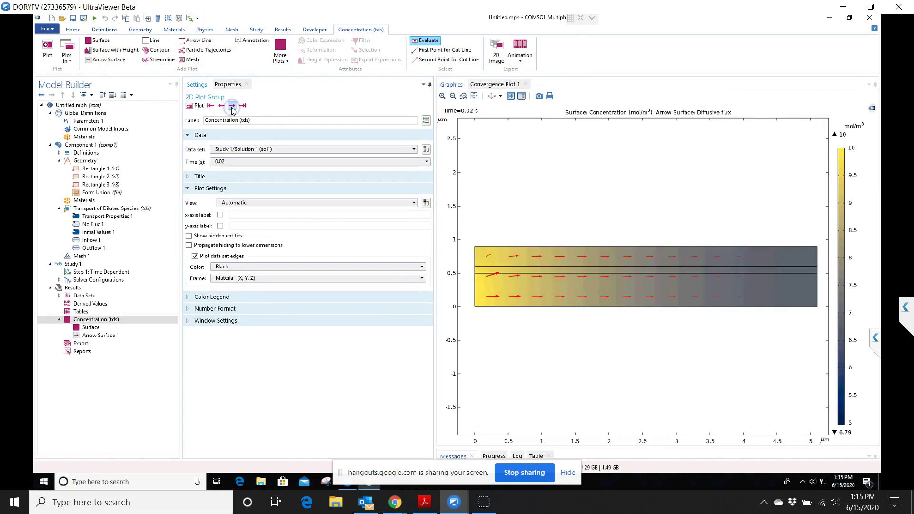
click(232, 107)
click(232, 107)
click(231, 108)
click(231, 106)
click(232, 106)
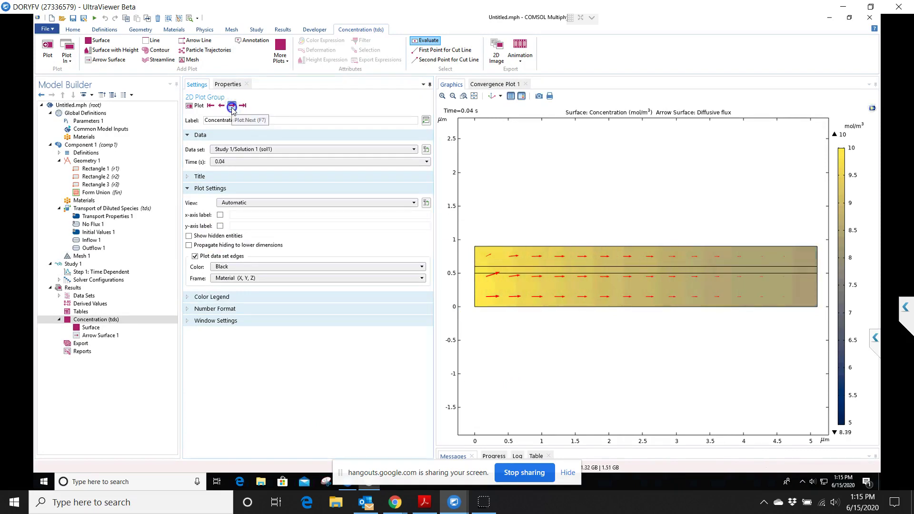
click(232, 106)
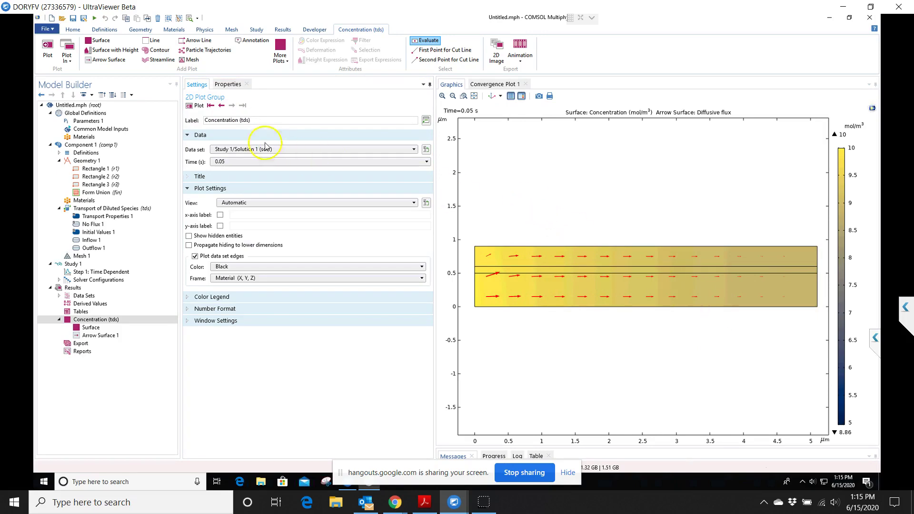
Step the concentration surface backward from 0.05 s to 0 s to review the distribution in reverse
click(221, 106)
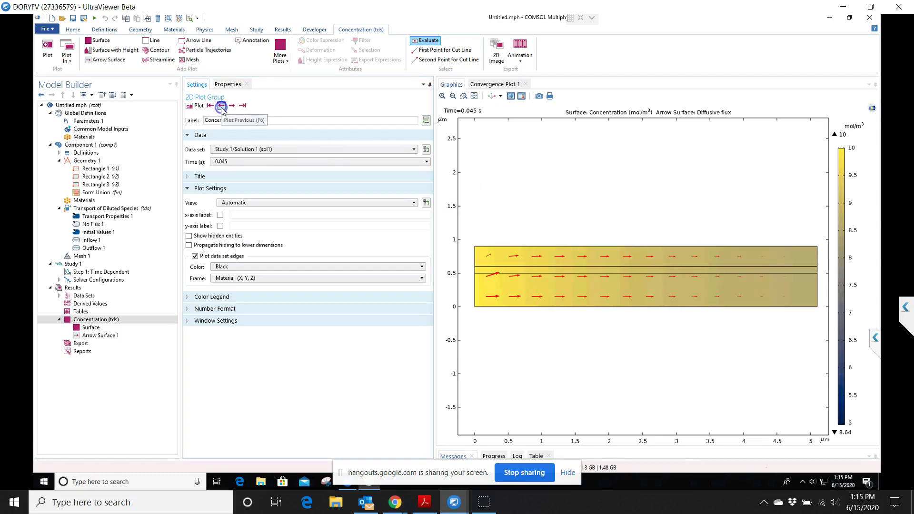
click(222, 107)
click(222, 106)
click(222, 107)
click(221, 106)
click(222, 106)
click(221, 106)
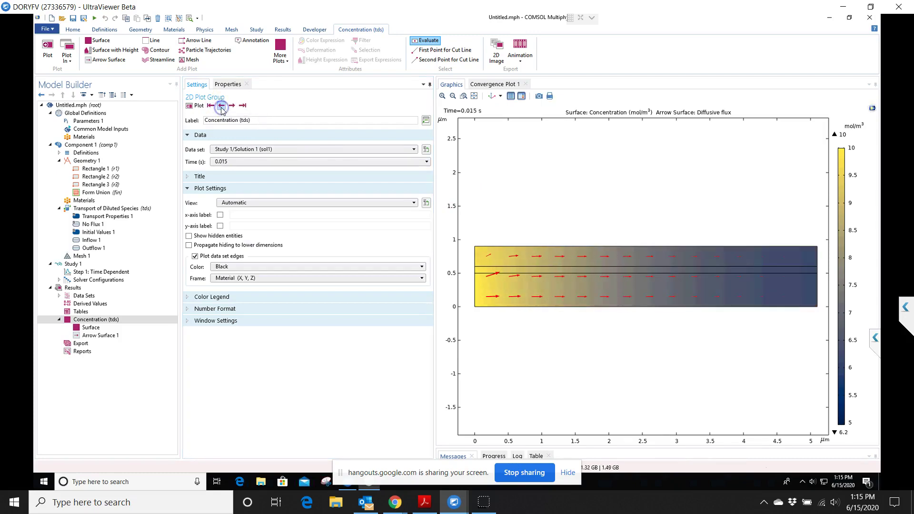
click(221, 107)
click(221, 106)
click(221, 106)
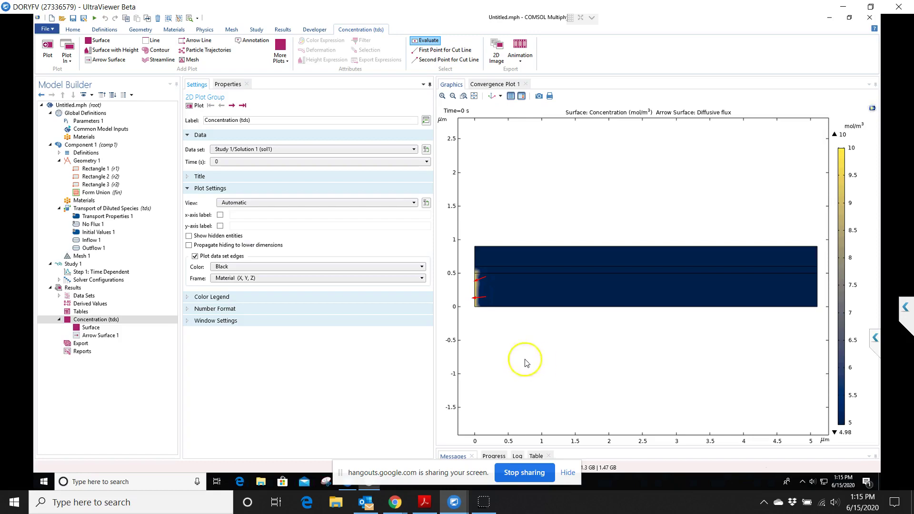
Replay the concentration surface forward to 0.05 s, and return it to the first output time
click(232, 105)
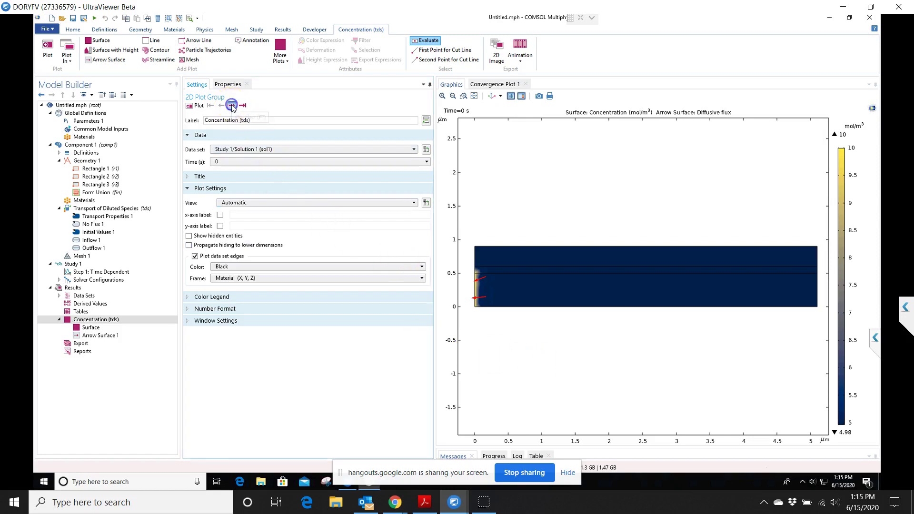
click(232, 106)
click(232, 106)
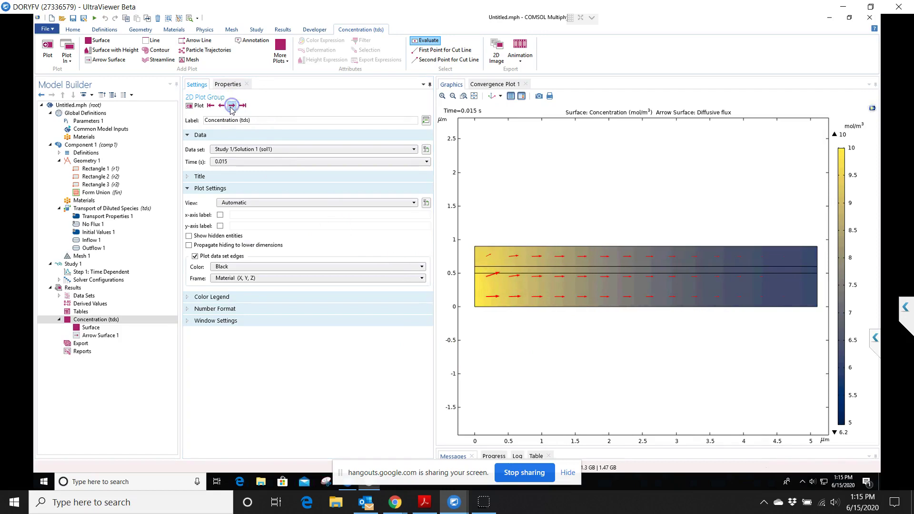
click(232, 105)
click(232, 106)
click(232, 106)
click(231, 105)
click(232, 106)
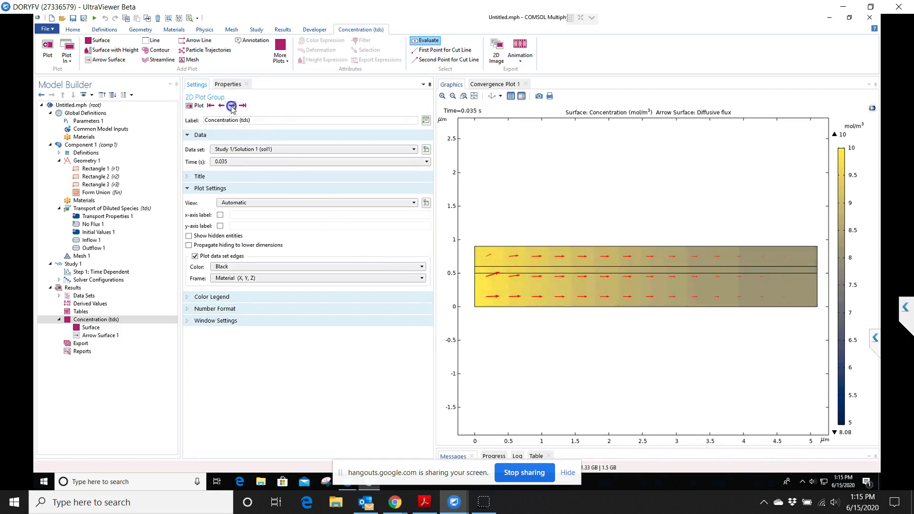
click(232, 106)
click(231, 106)
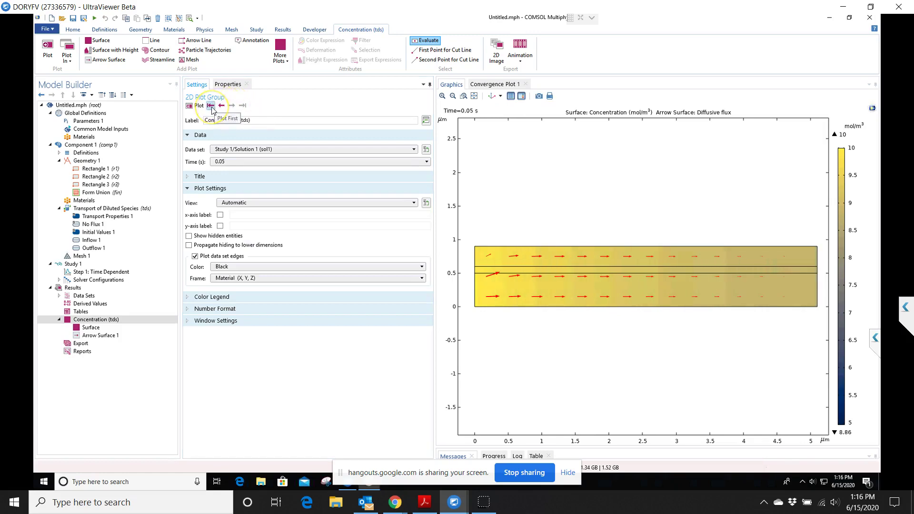
click(211, 106)
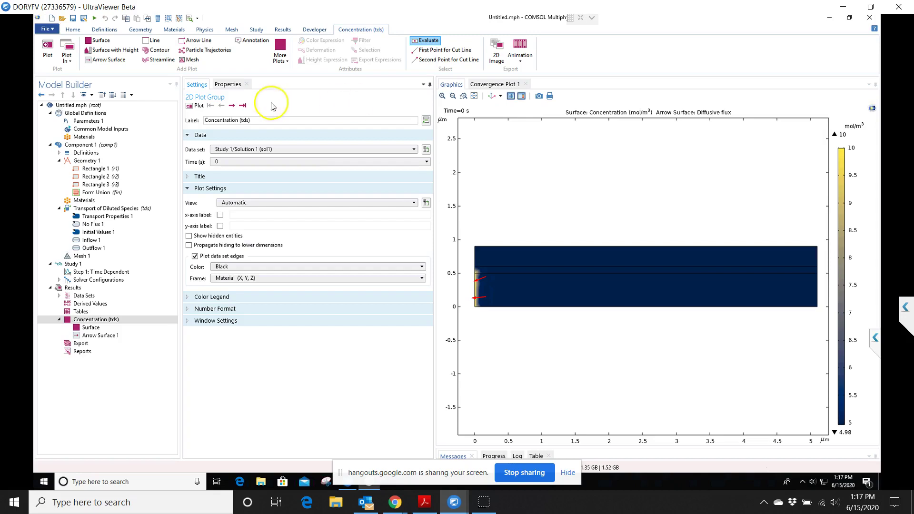
Step through the concentration and diffusive flux arrows again up to 0.05 s, pausing at 0.01 s and 0.015 s, and reset the plot to 0 s
click(232, 105)
click(232, 105)
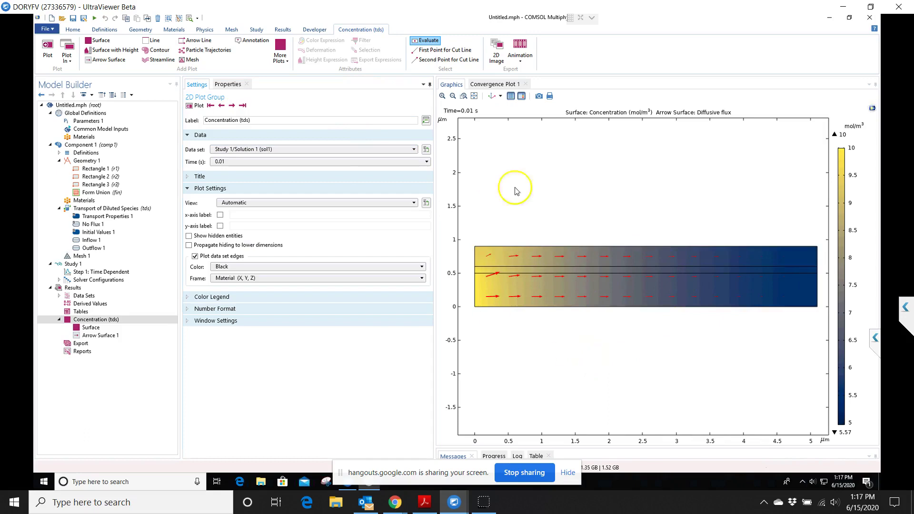
click(232, 105)
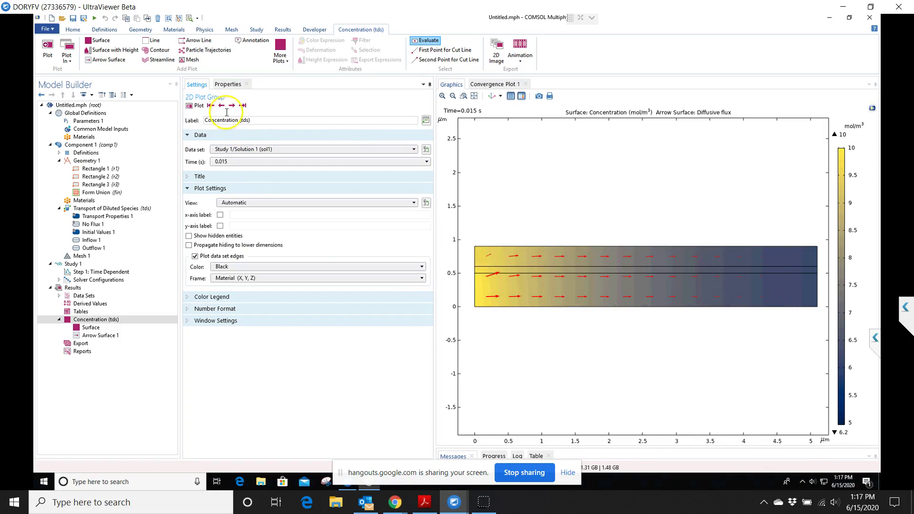
click(231, 106)
click(232, 105)
click(232, 105)
click(232, 106)
click(232, 105)
click(231, 105)
click(232, 106)
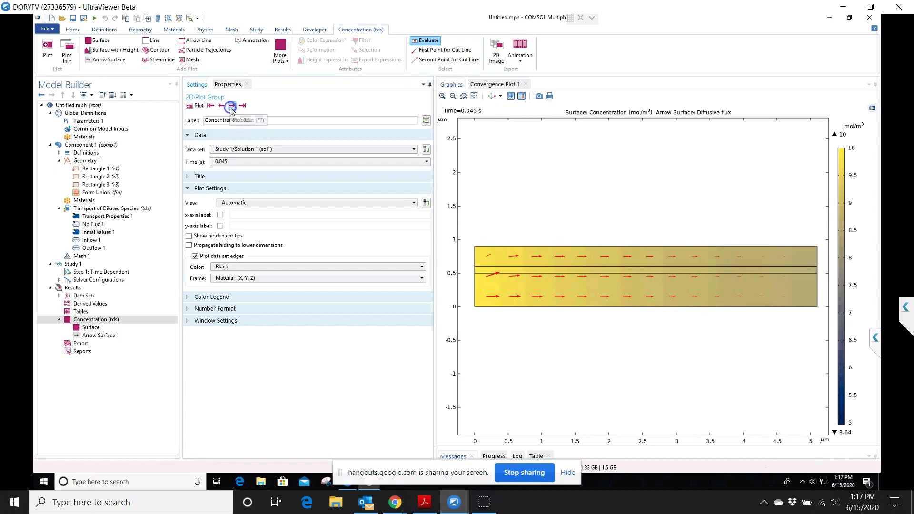
click(658, 299)
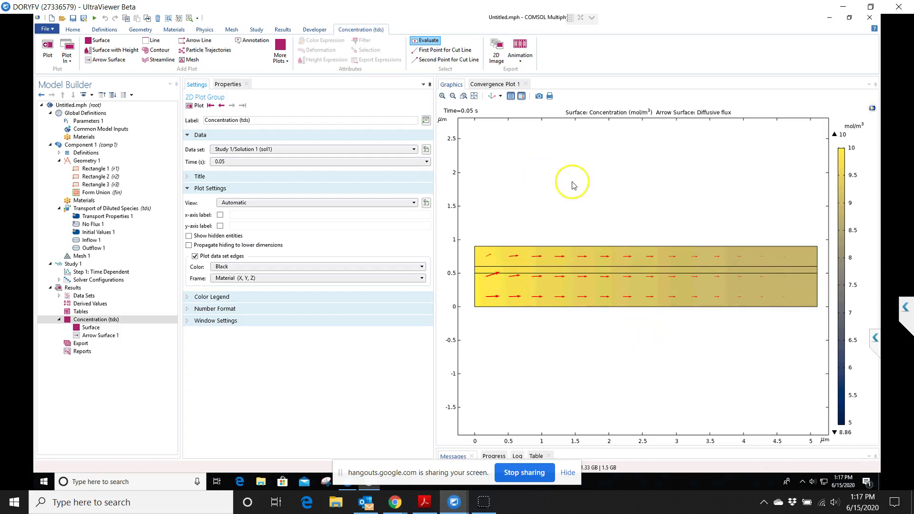
click(211, 105)
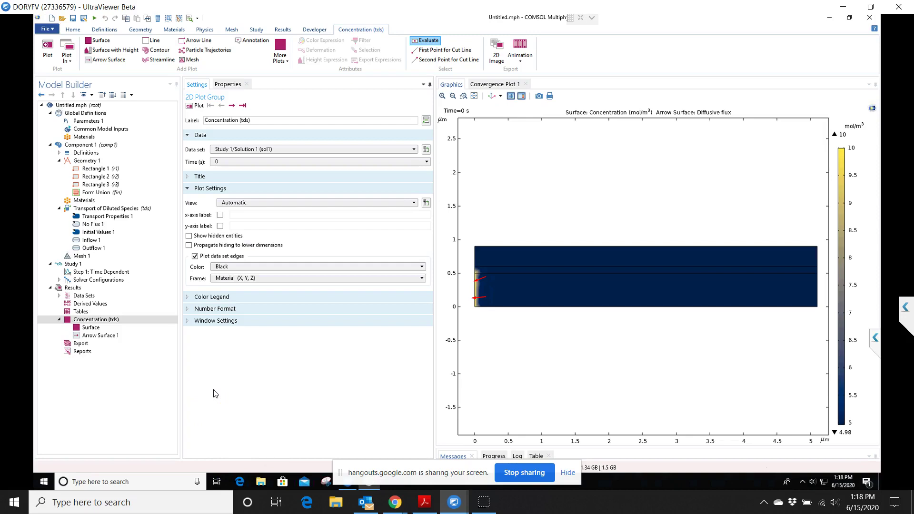
Check the three rectangles in Geometry 1 and relabel Rectangle 2, the thin middle layer, as GBM
click(106, 169)
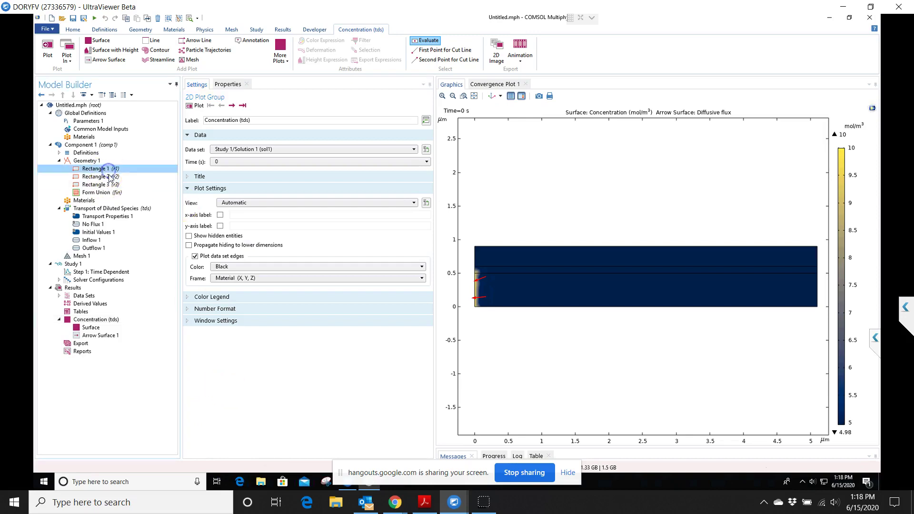
click(108, 176)
click(107, 184)
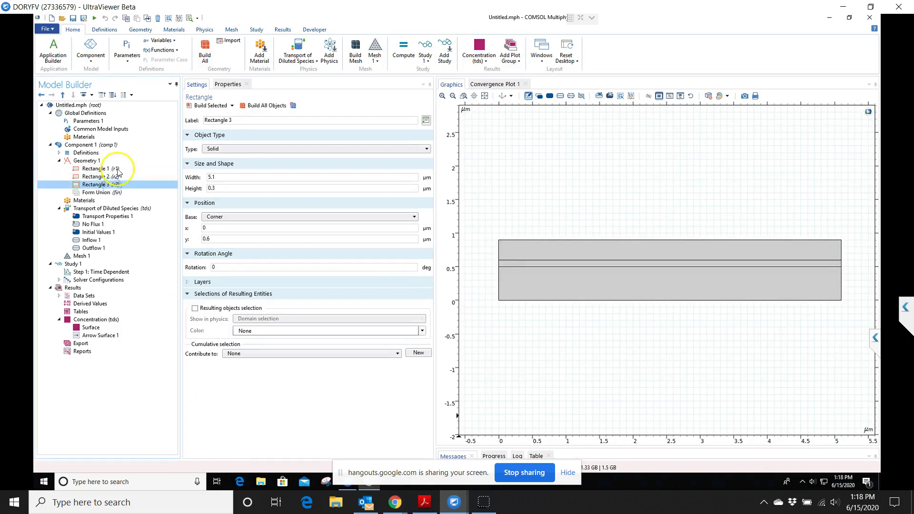
click(118, 169)
click(141, 178)
click(232, 120)
triple_click(232, 120)
text(GBM)
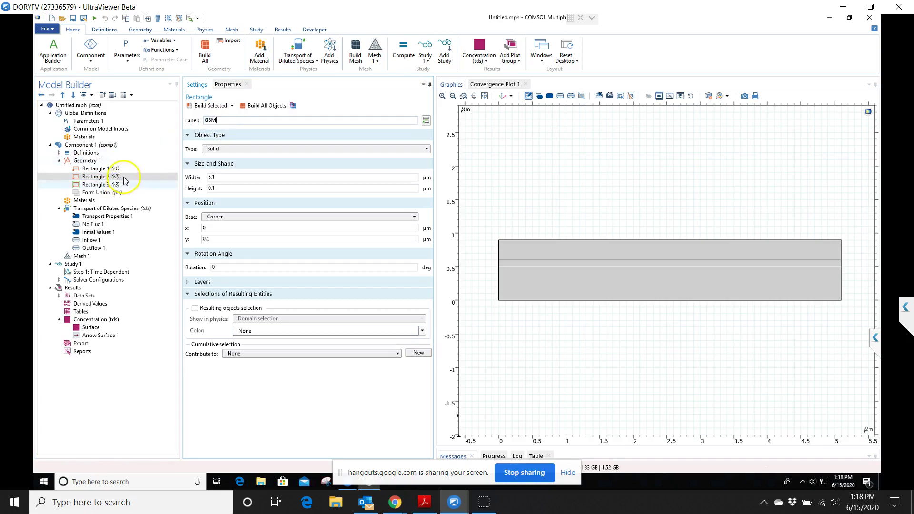
Relabel Rectangle 1, the 0.5 µm high layer, as Mesangium
click(127, 169)
click(237, 120)
triple_click(237, 120)
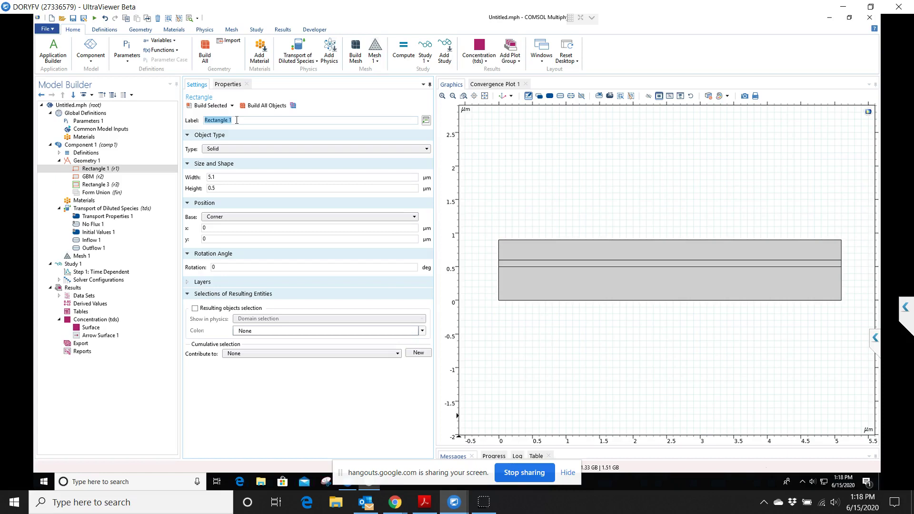
text(Mesangium)
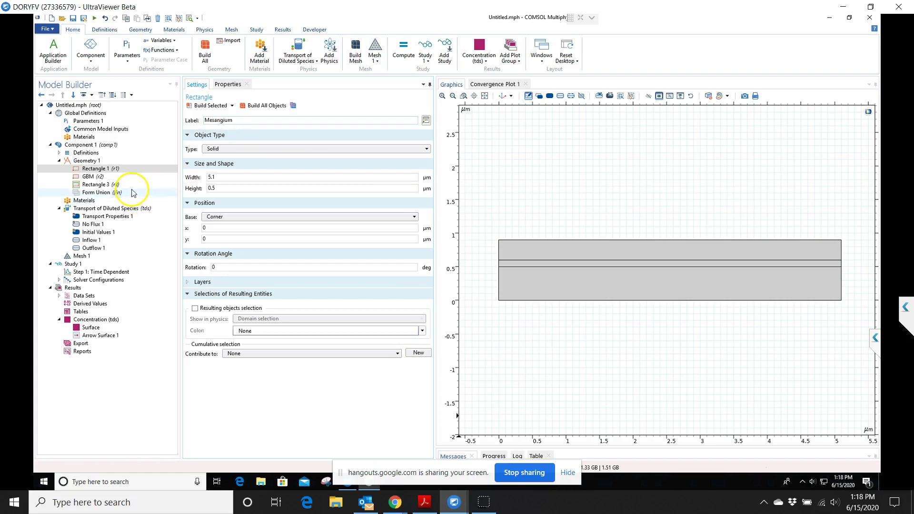
Relabel Rectangle 3, the 0.3 µm high layer, as Podocytes
click(131, 185)
double_click(244, 122)
triple_click(245, 123)
text(Podocytes)
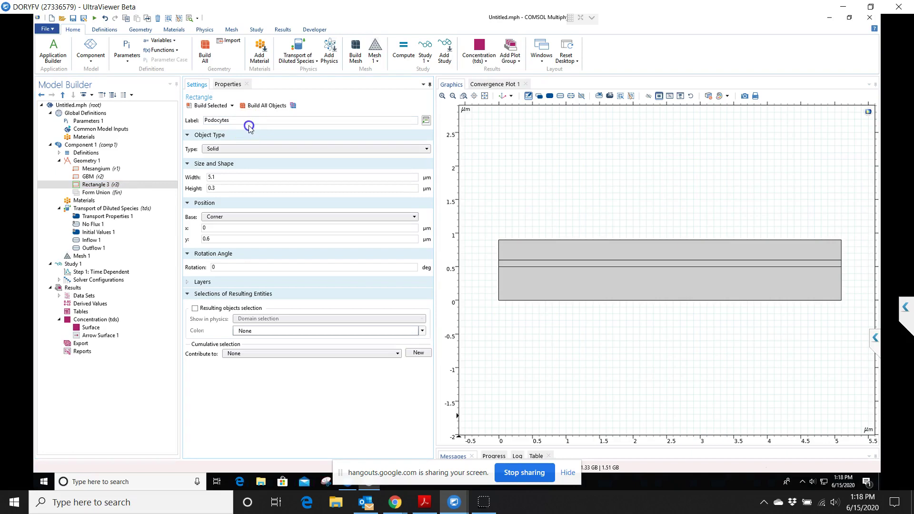
key(Return)
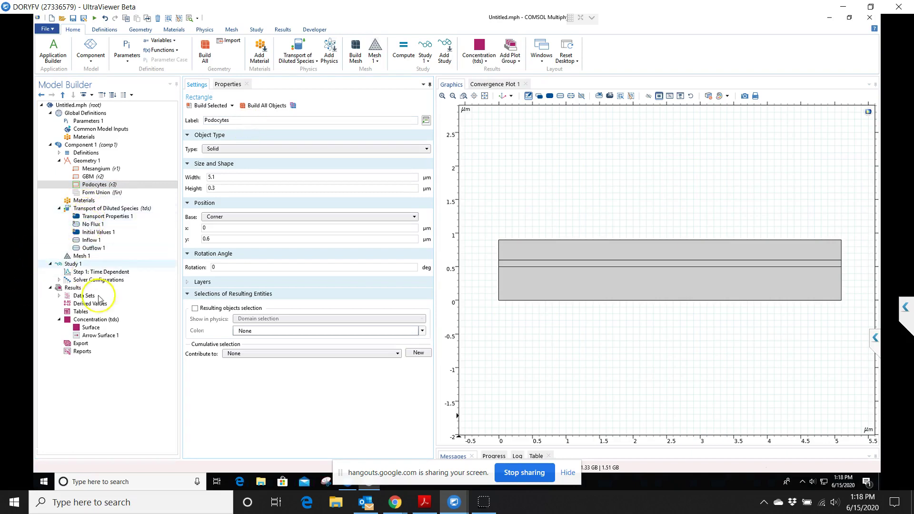
Review the settings of the concentration plot group, its surface and arrow plots, the diluted species transport properties, and the time-dependent study step
click(105, 329)
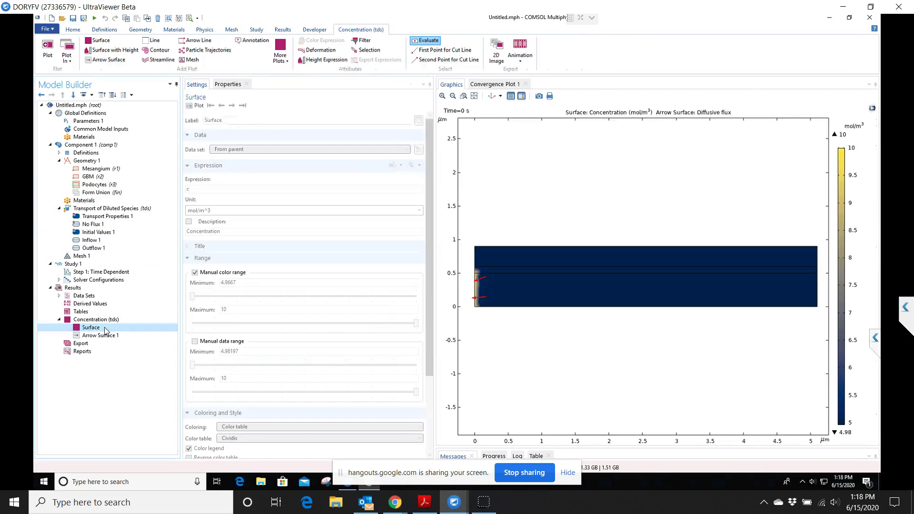
click(104, 334)
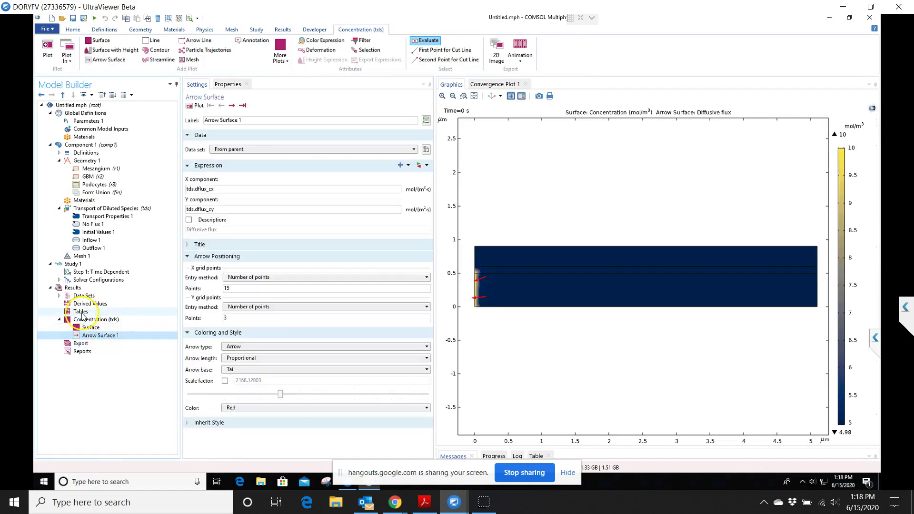
click(88, 319)
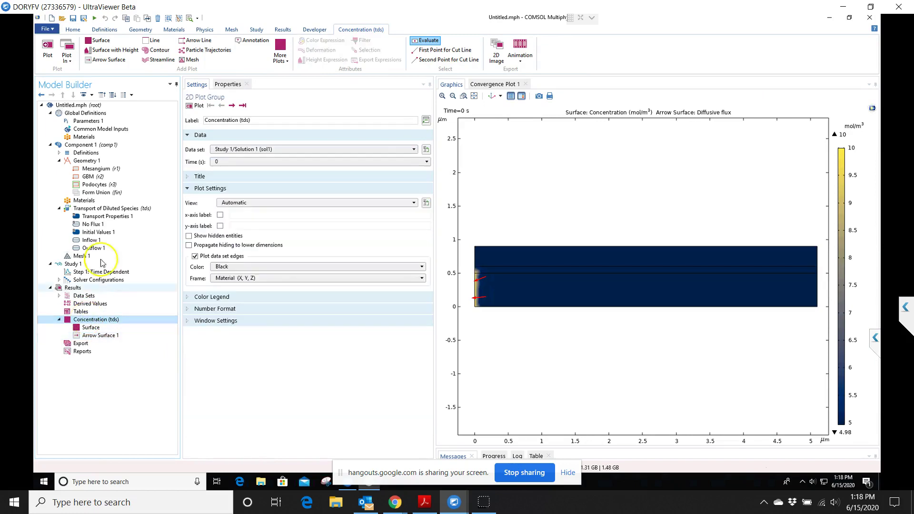
click(111, 208)
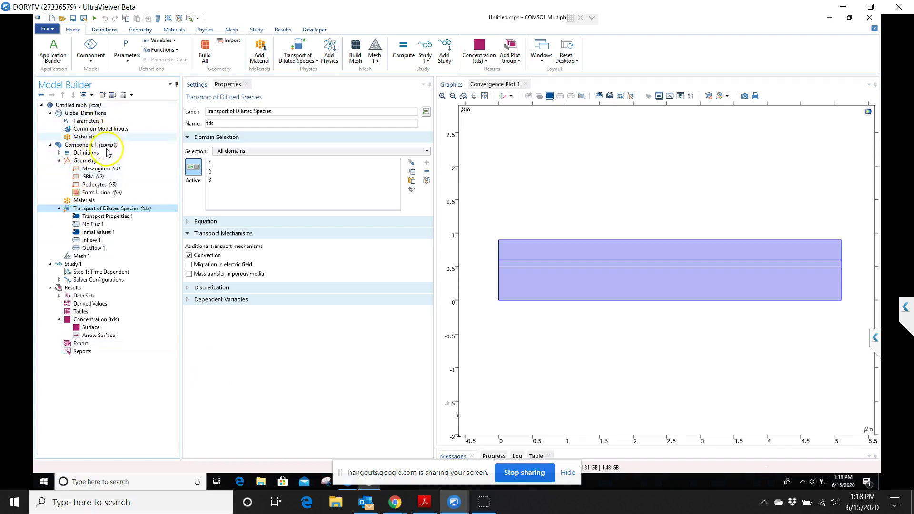
click(103, 216)
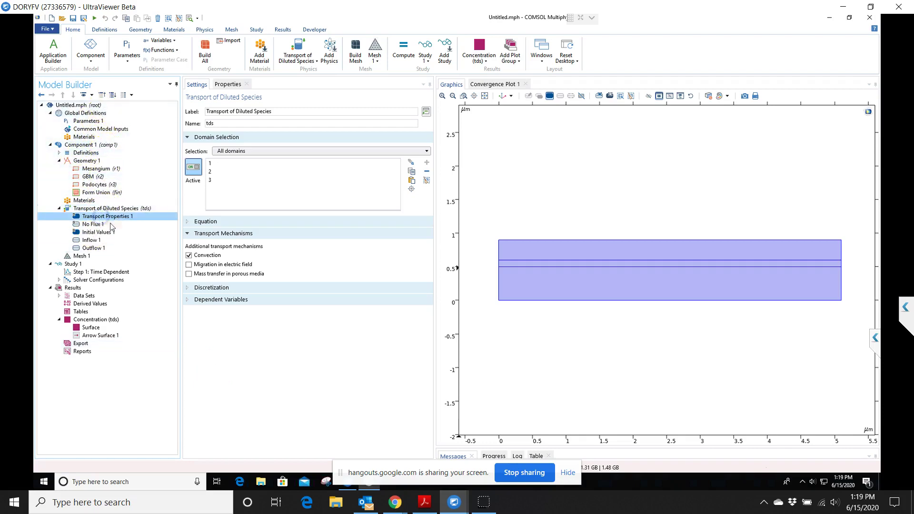
click(107, 319)
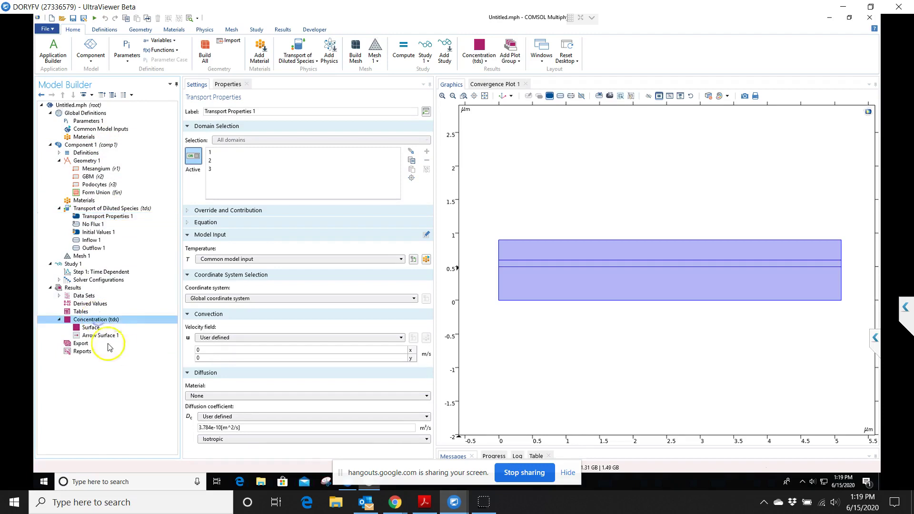
click(125, 328)
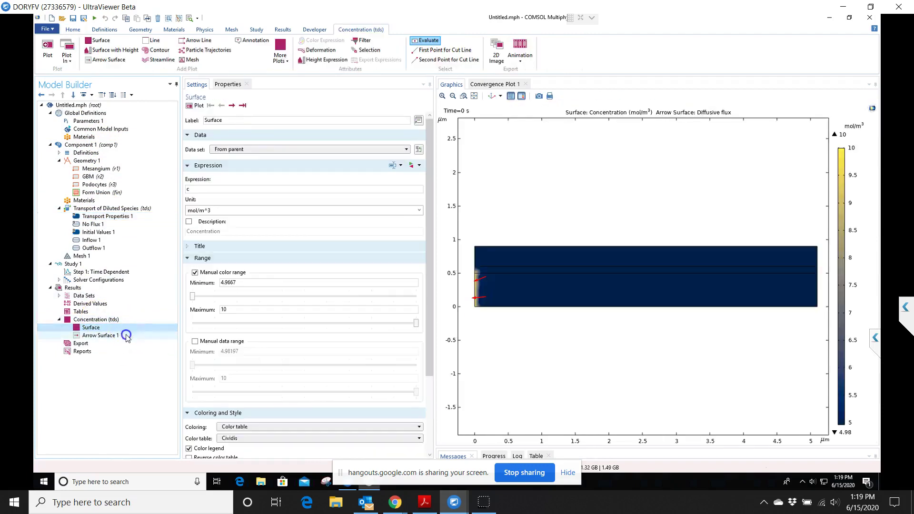
click(124, 334)
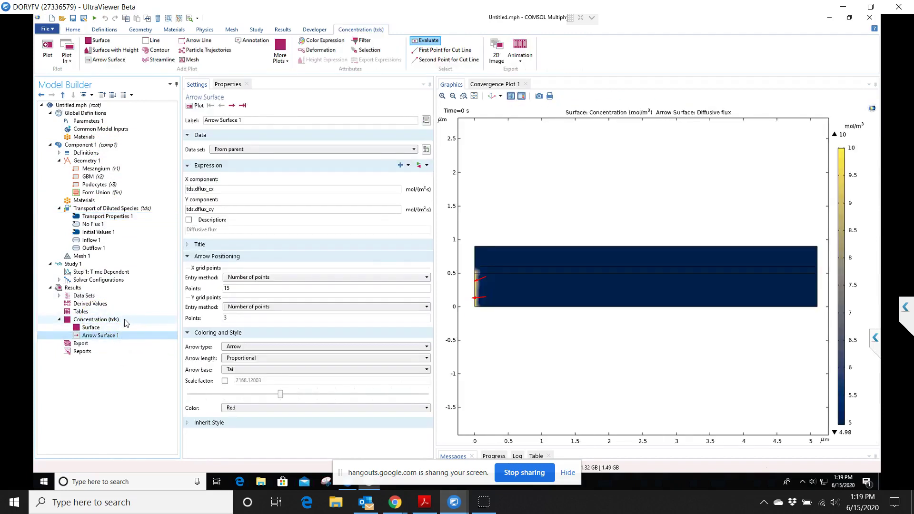
click(125, 320)
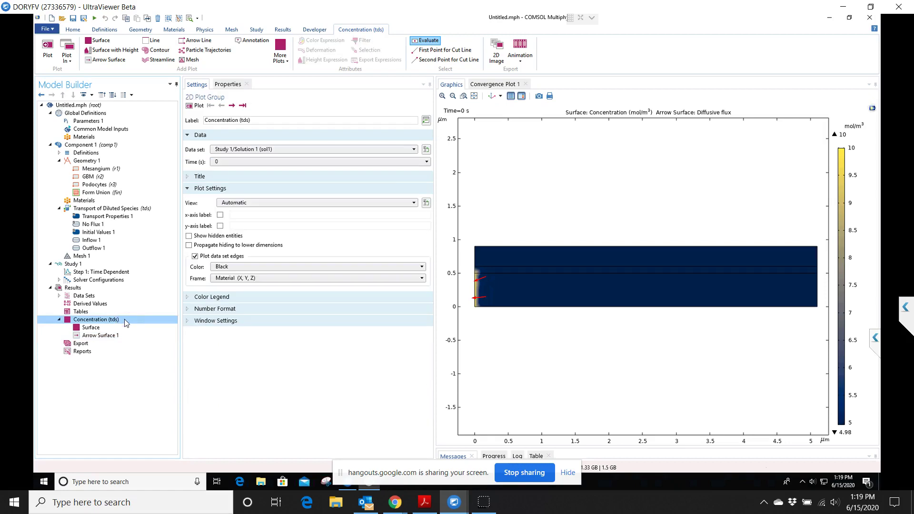
click(129, 272)
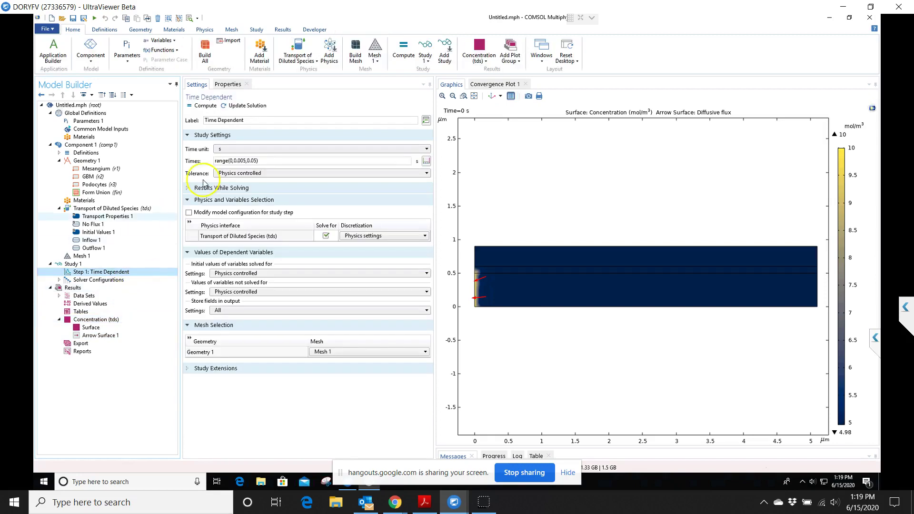
Check the time unit options and output times of the time-dependent study step and the element size options of Mesh 1
click(220, 149)
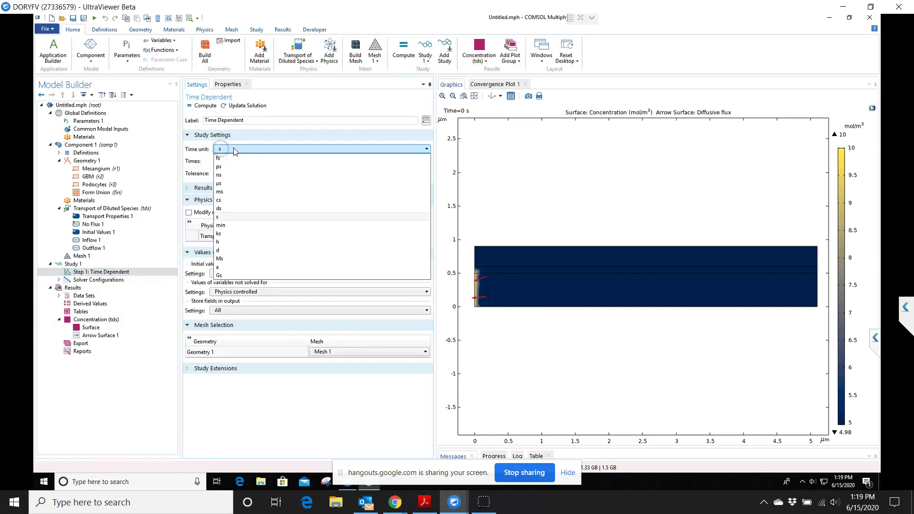
click(242, 215)
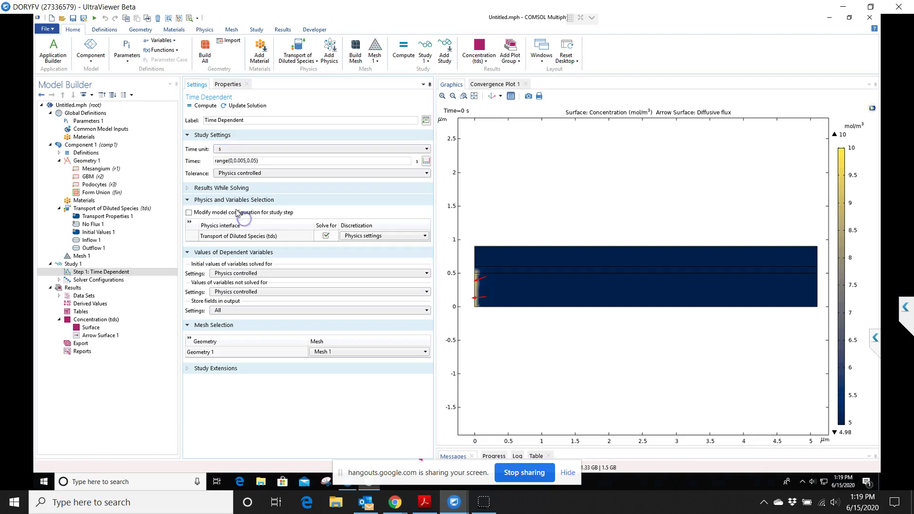
click(234, 161)
click(237, 161)
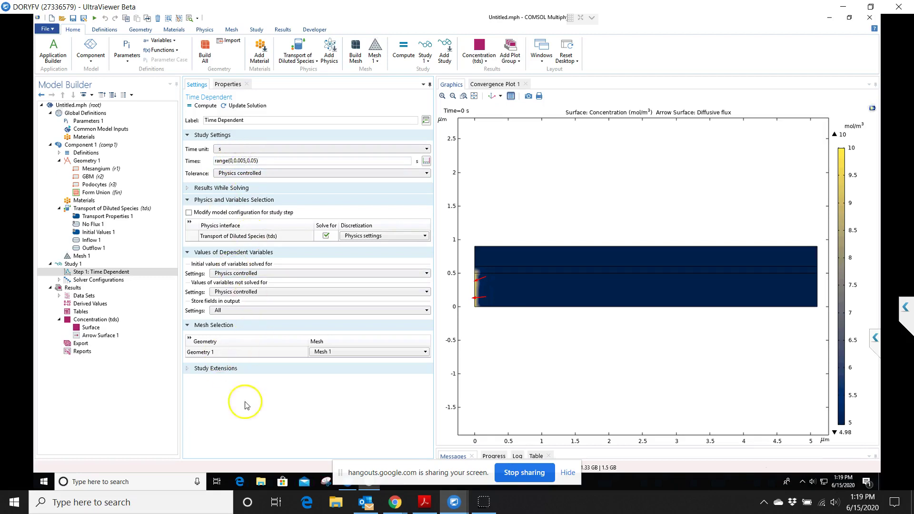
click(80, 256)
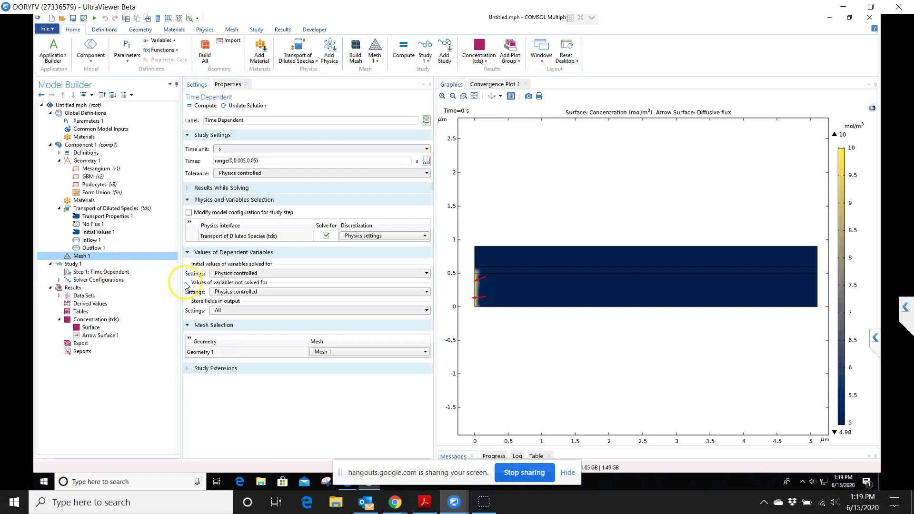
click(236, 195)
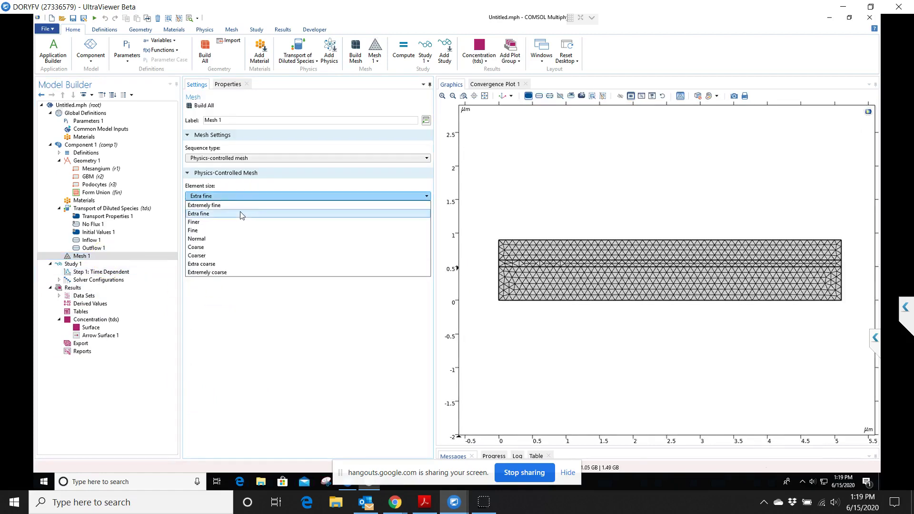
click(219, 196)
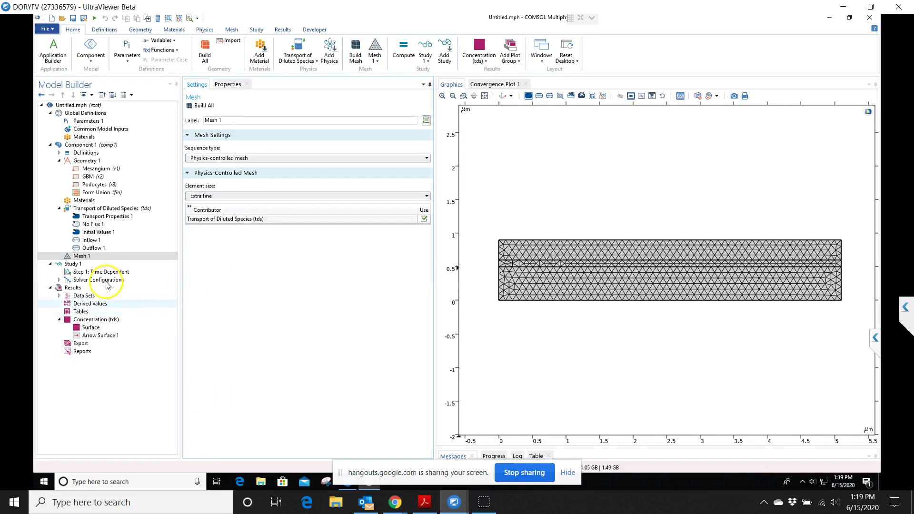
Add a new 2D plot group under Results and expand its title settings
click(98, 319)
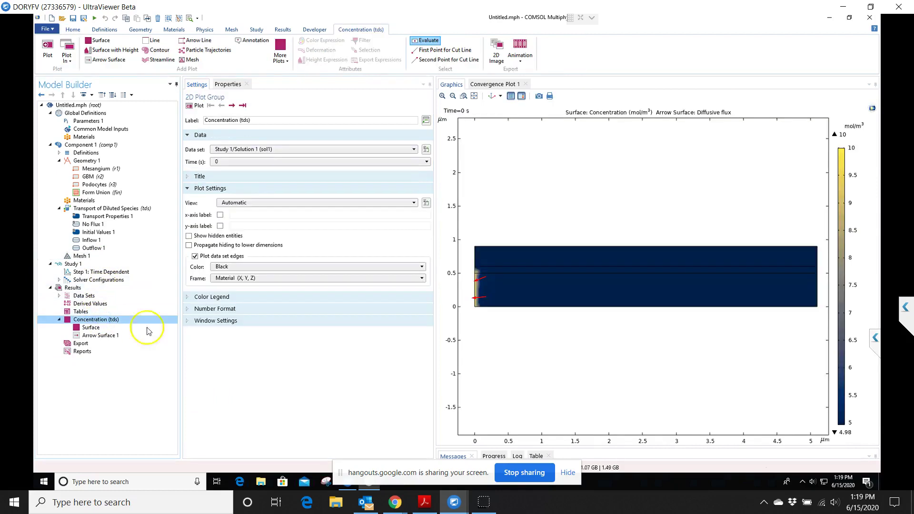
click(119, 289)
right_click(119, 292)
click(139, 308)
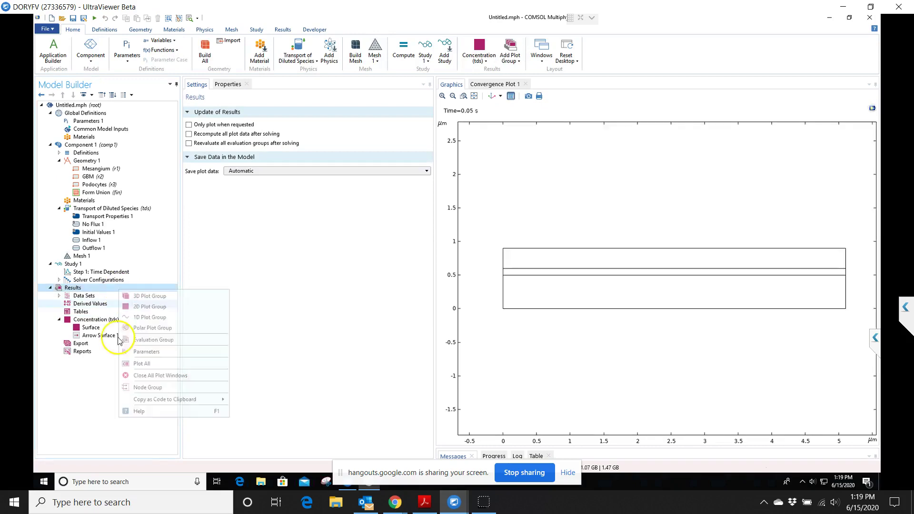
click(107, 343)
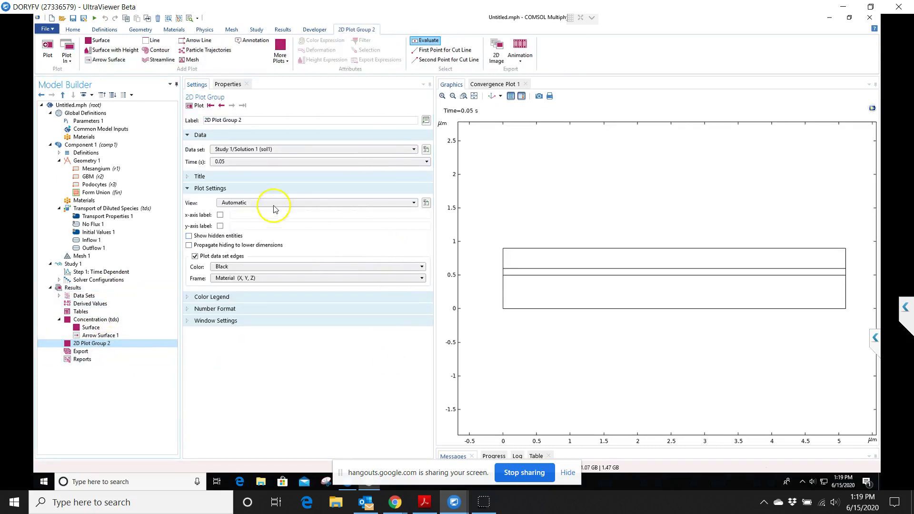
click(254, 177)
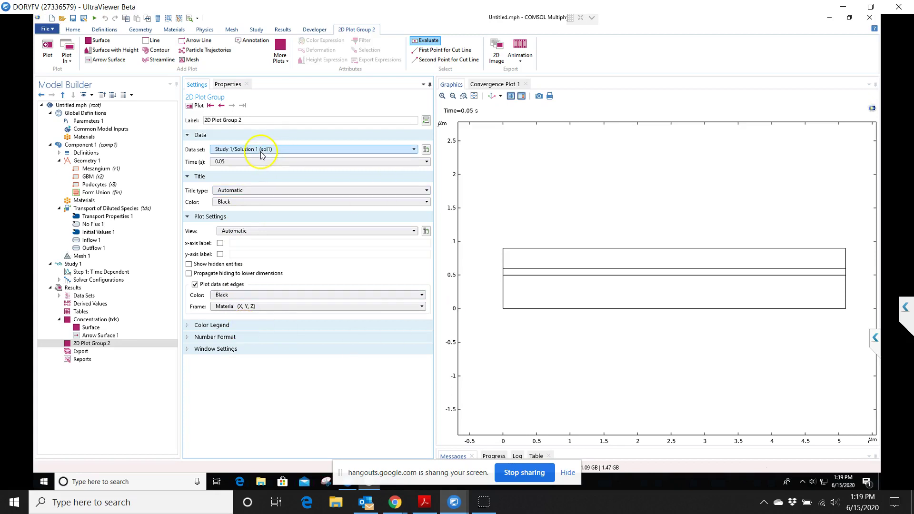
right_click(93, 343)
click(85, 344)
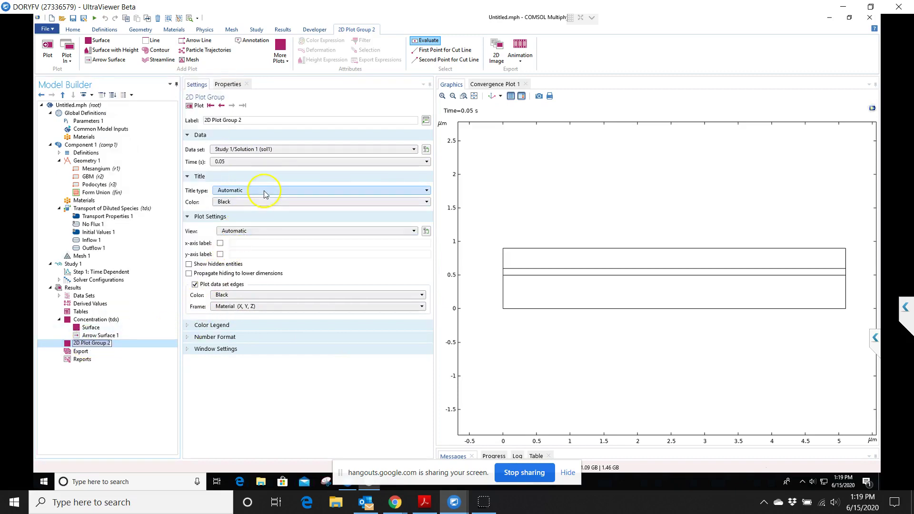
Set the new 2D plot group's time to 0.005 s, keeping Study 1/Solution 1 as its data set
click(264, 162)
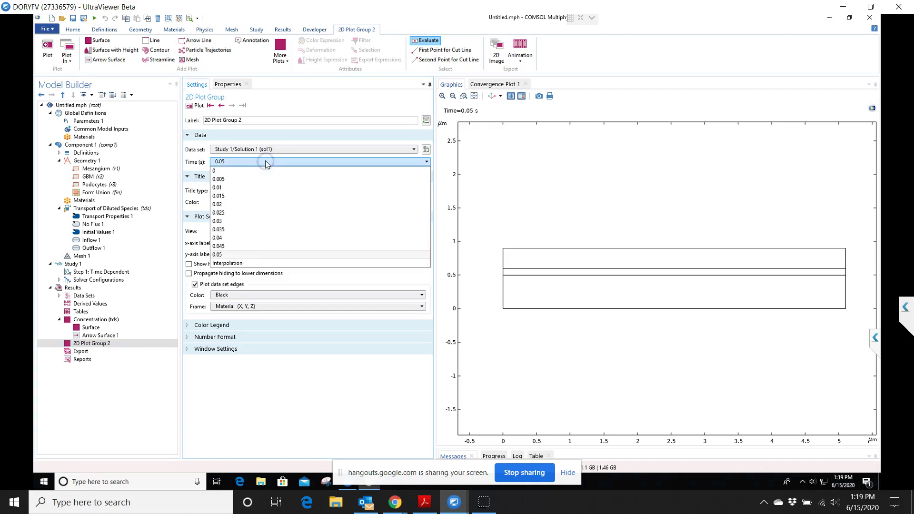
click(266, 168)
click(266, 180)
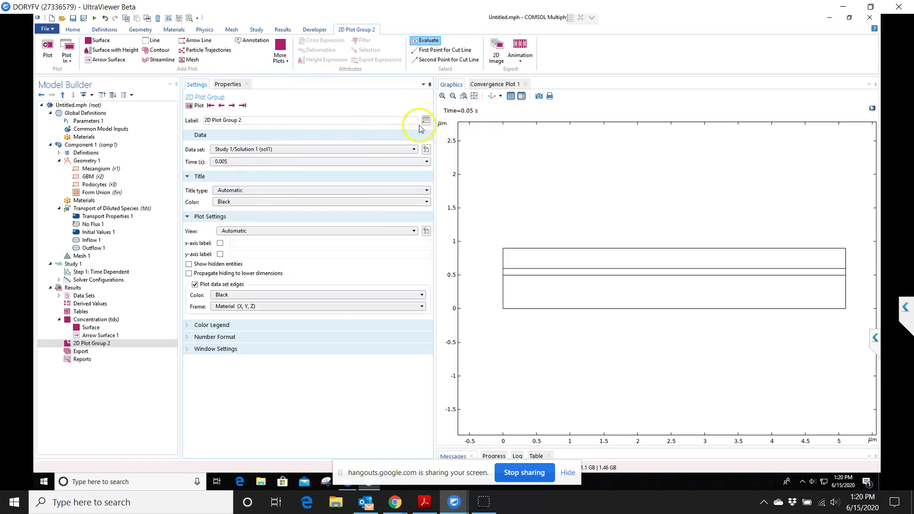
click(411, 152)
click(411, 152)
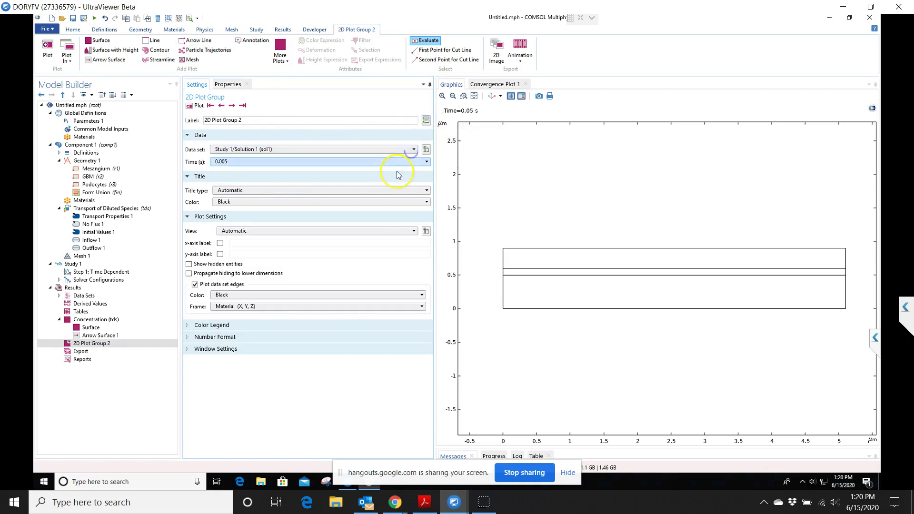
Delete 2D Plot Group 2 from the results and confirm the deletion
click(86, 343)
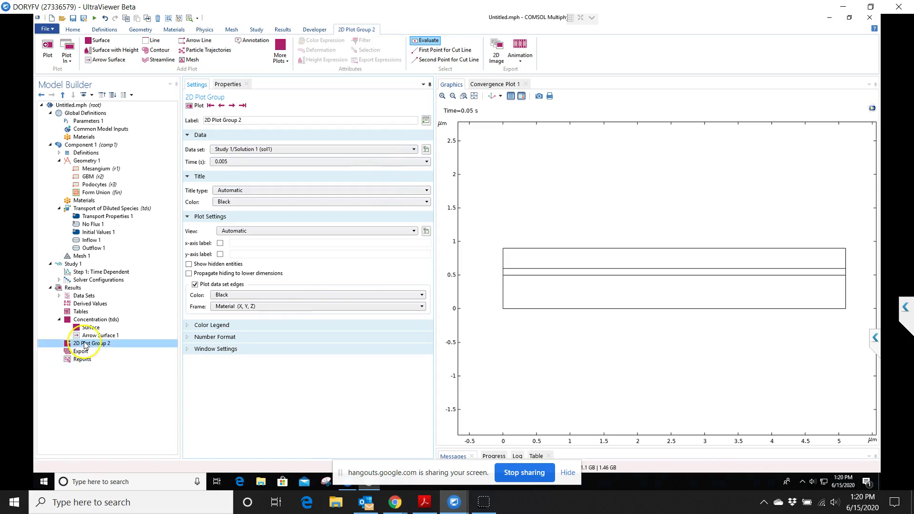
right_click(86, 344)
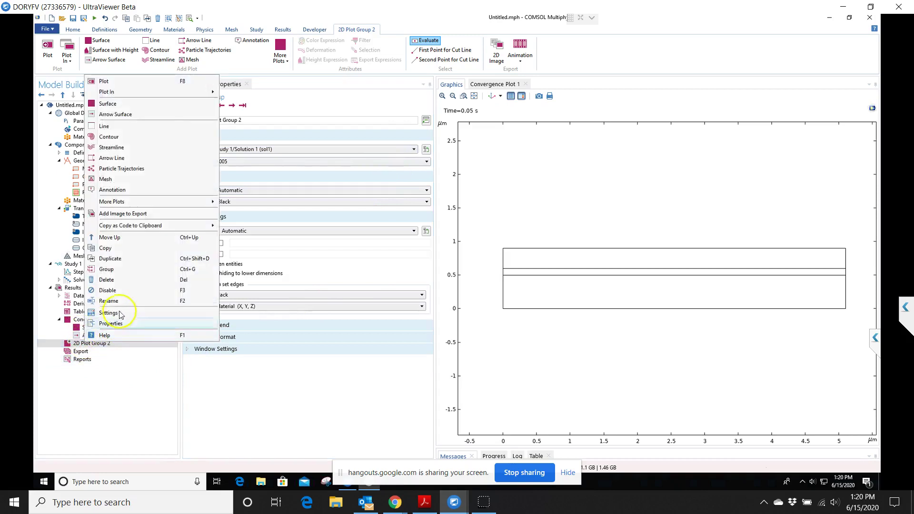
click(125, 280)
click(479, 280)
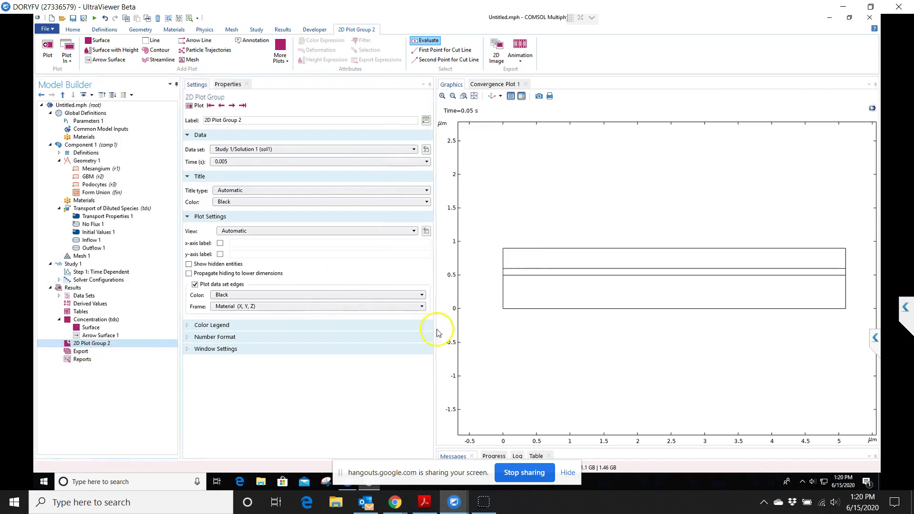
Review the concentration plot group together with its surface and arrow surface plots
click(98, 320)
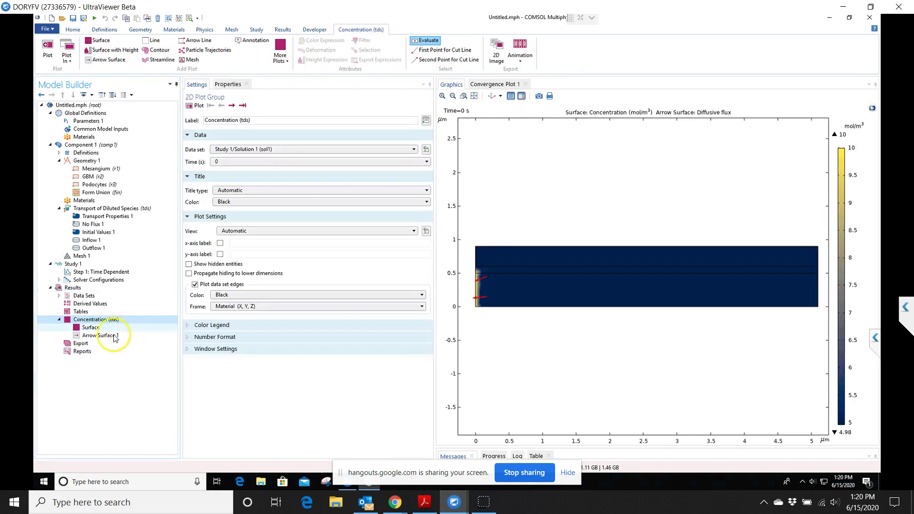
click(104, 328)
click(105, 336)
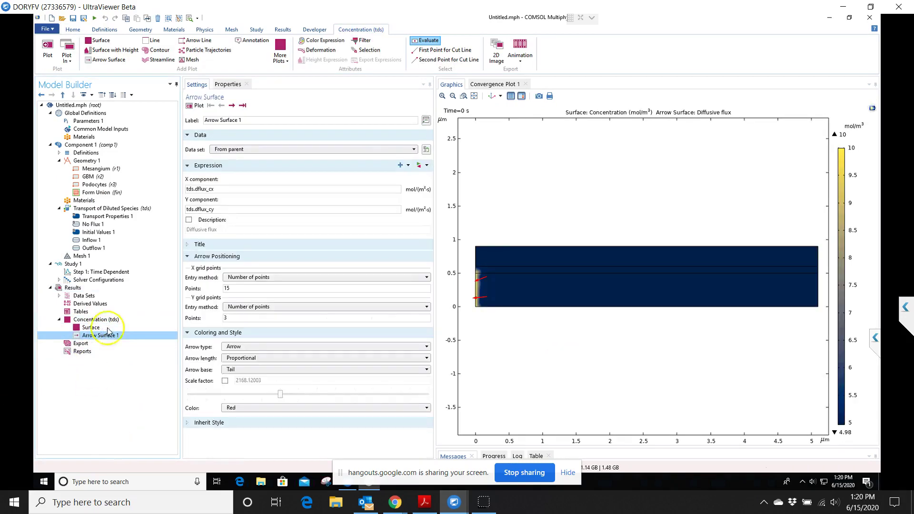
click(113, 323)
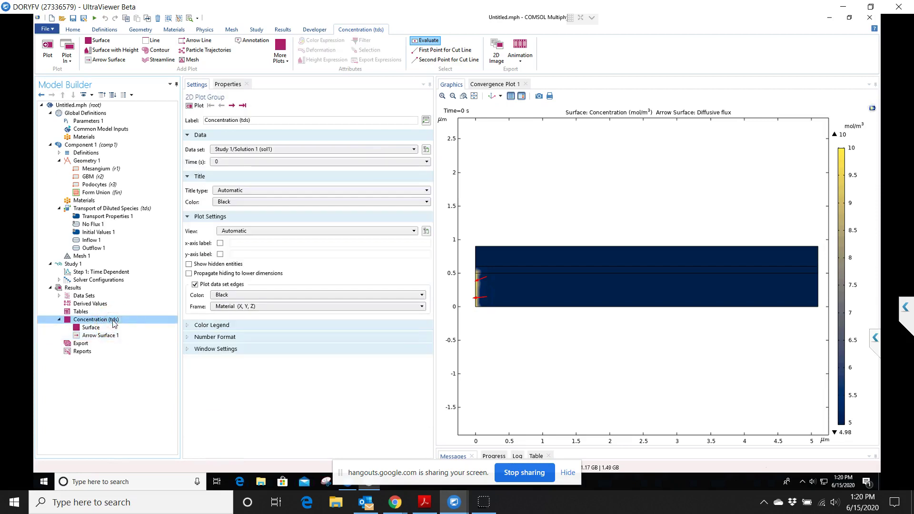
right_click(113, 322)
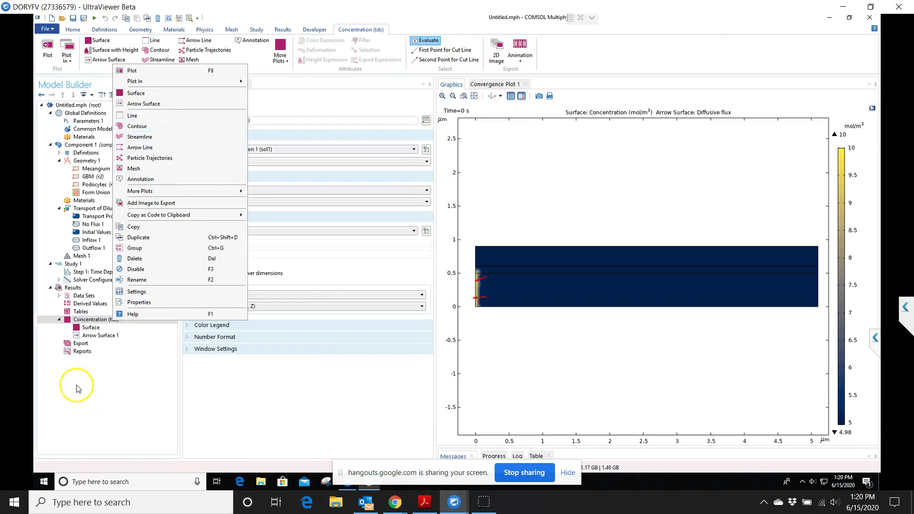
Choose Diffusive flux (tds.dflux_cx, tds.dflux_cy) from the species c fluxes as the expression of Arrow Surface 1
click(94, 337)
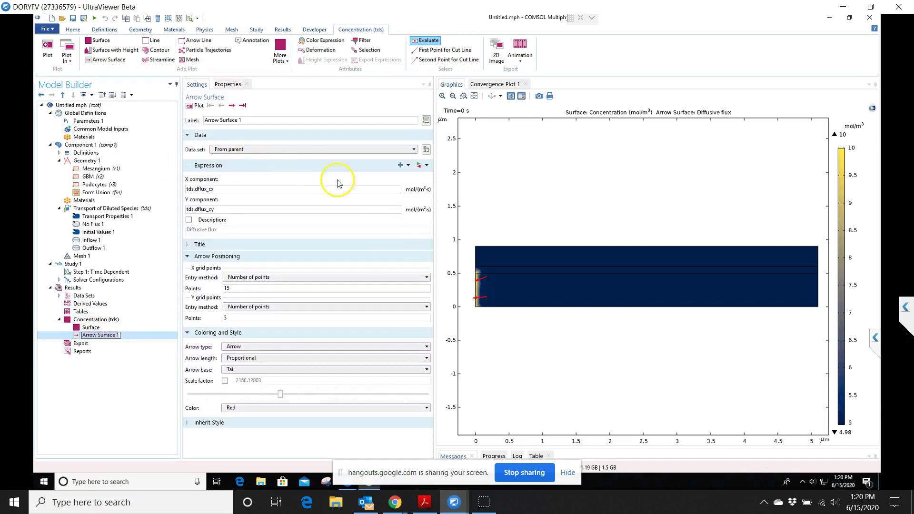
click(419, 166)
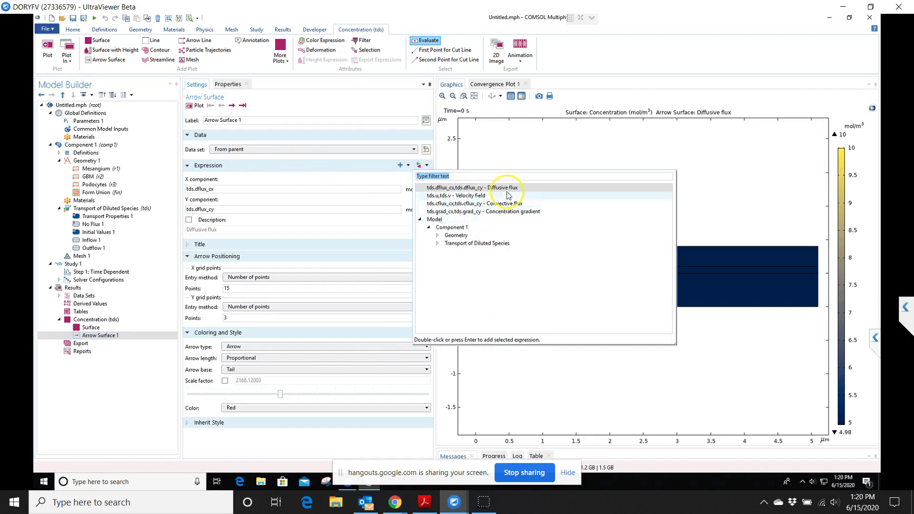
click(437, 243)
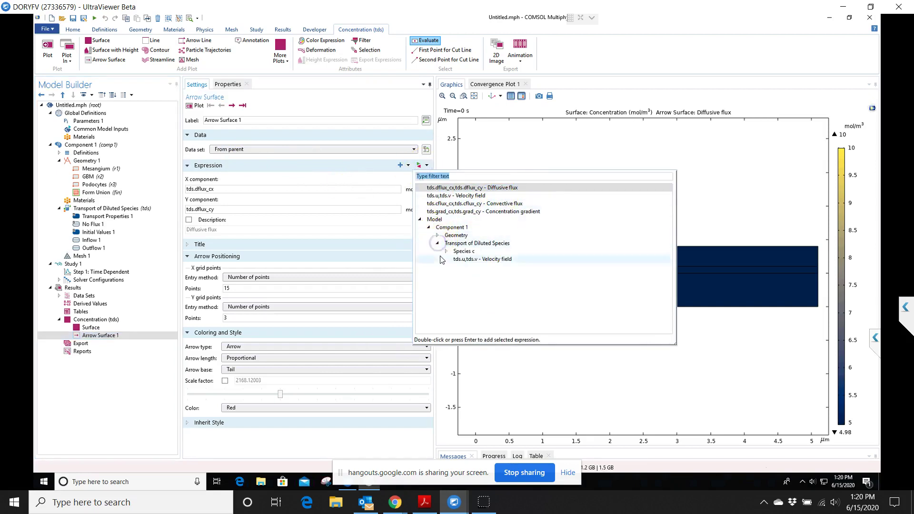
click(446, 251)
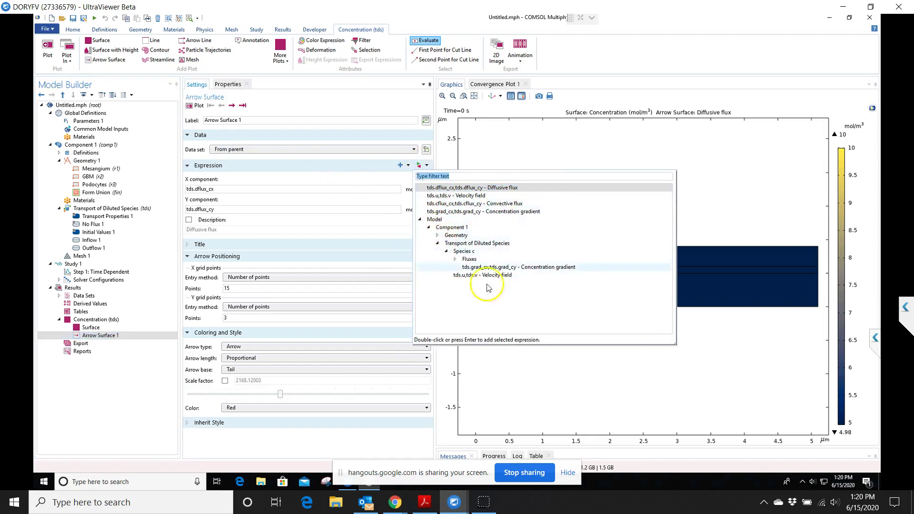
click(455, 260)
click(523, 275)
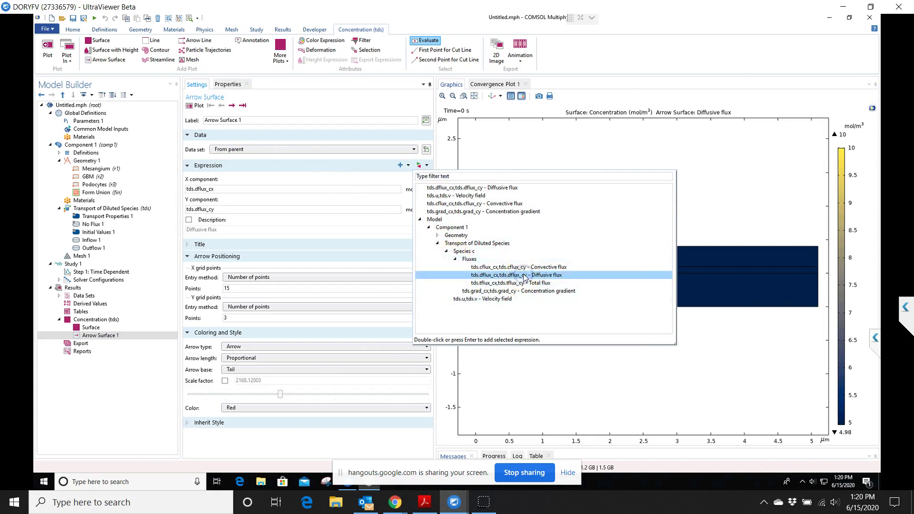
double_click(523, 275)
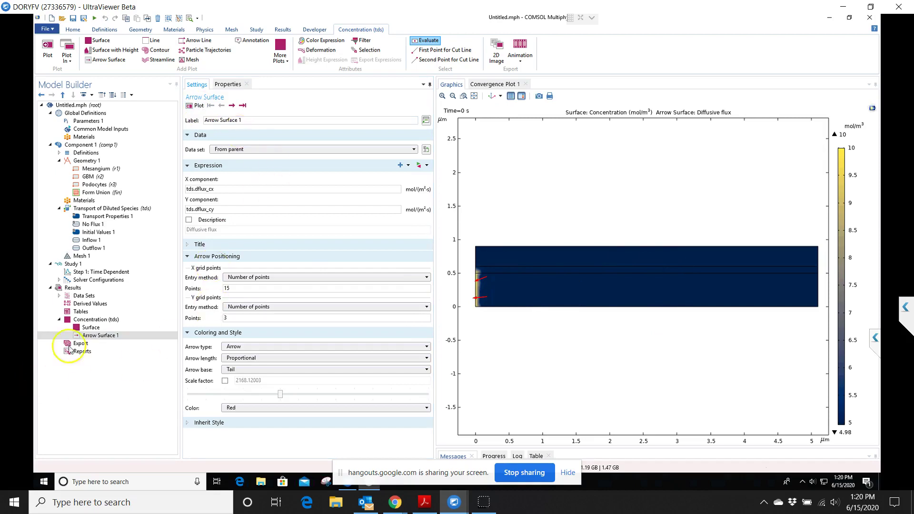
Review the transport properties, the diluted species transport mechanisms and discretization, the general results settings, and the time-dependent study step
click(114, 216)
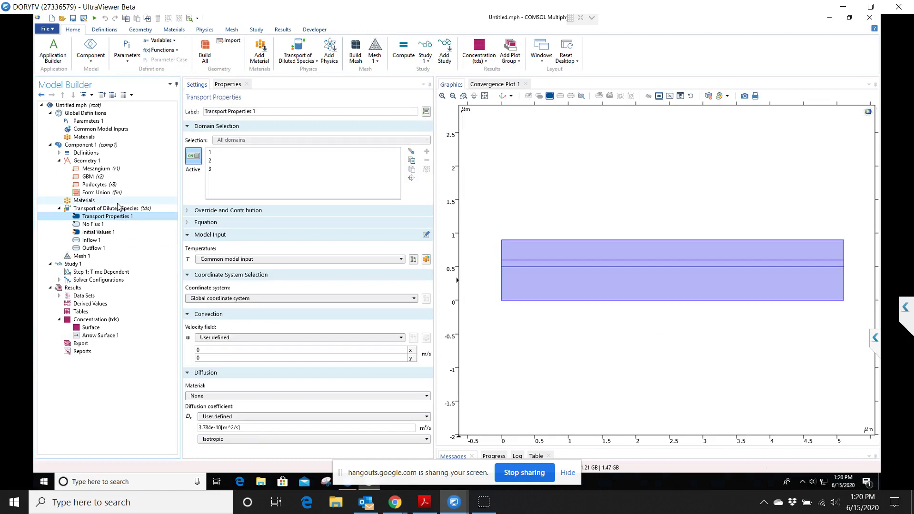
click(205, 30)
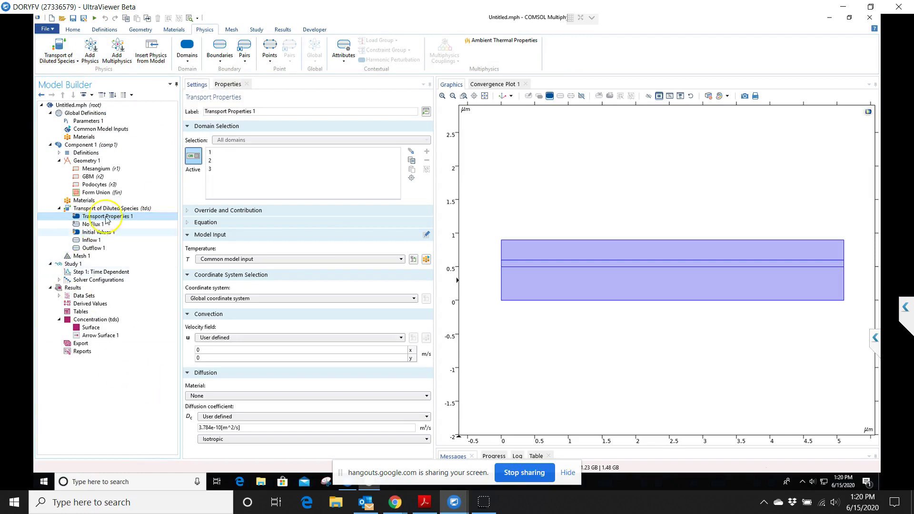
click(138, 209)
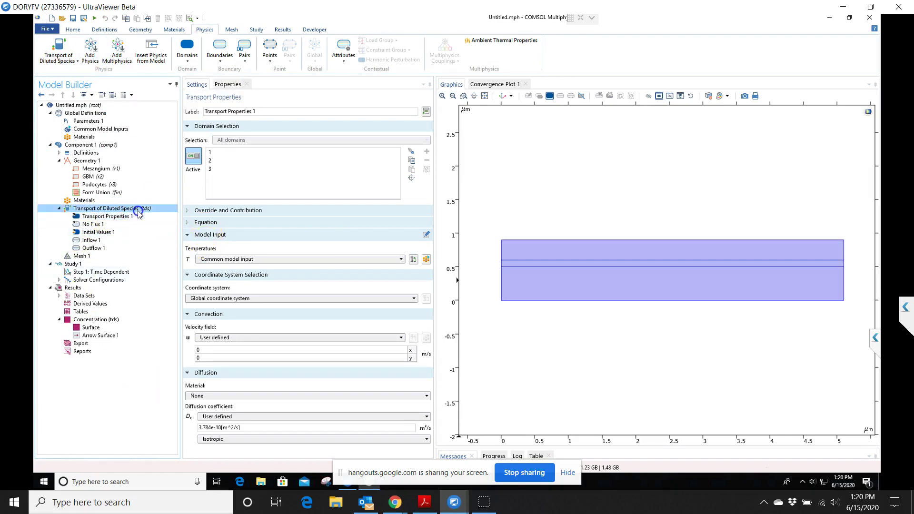
click(227, 300)
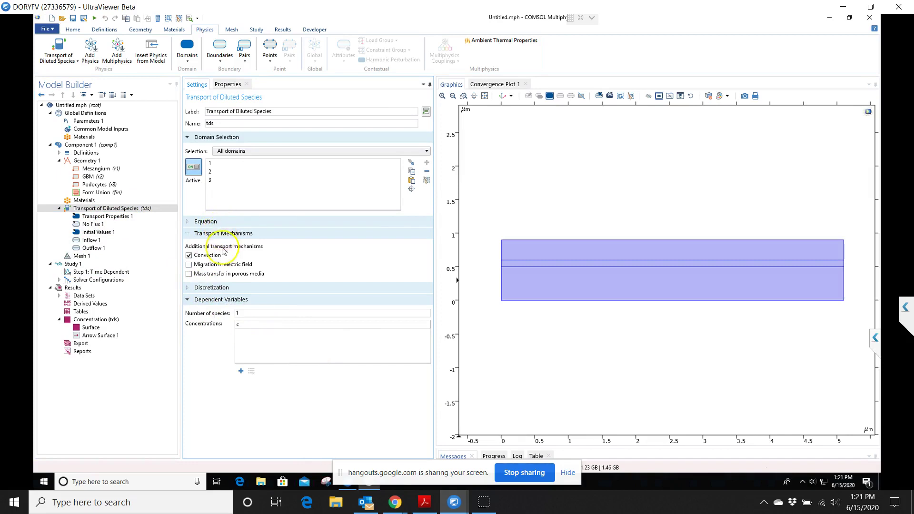
click(205, 289)
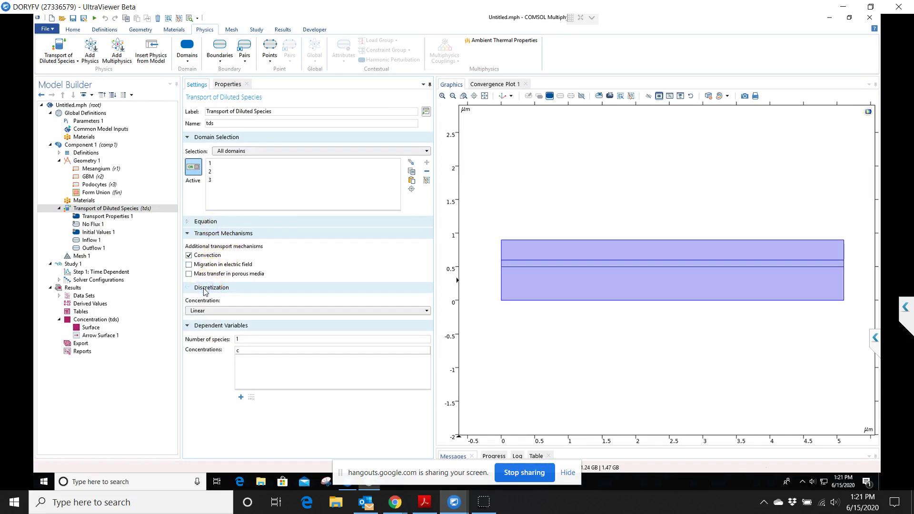
click(204, 288)
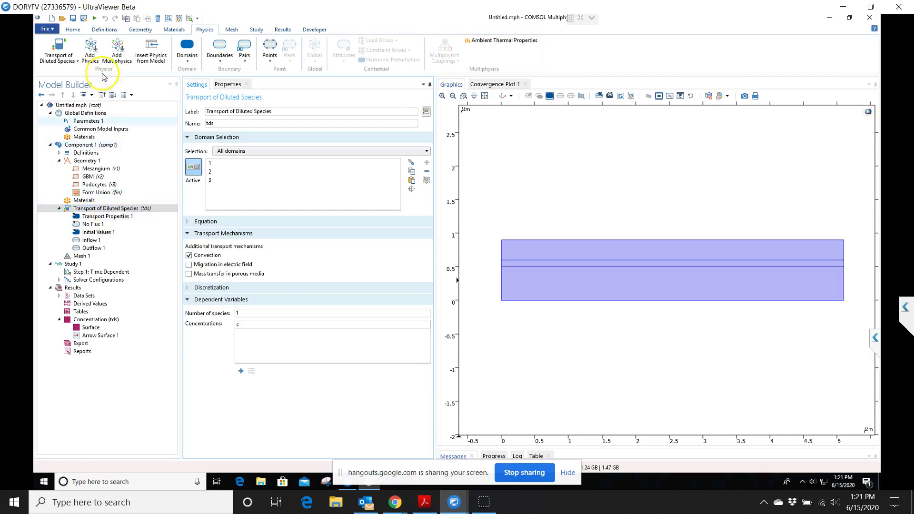
click(139, 288)
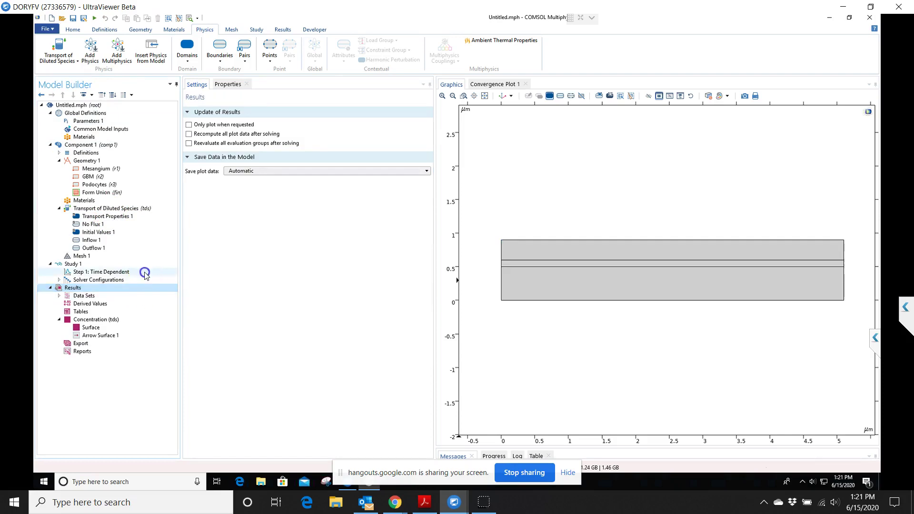
click(145, 274)
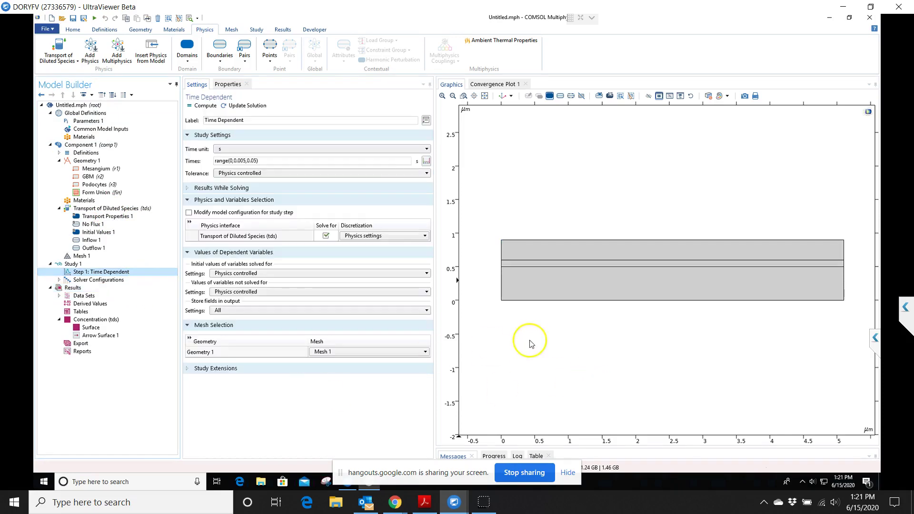
Fit the geometry in view and step the concentration surface plot forward through the solution times to 0.02 s
click(484, 96)
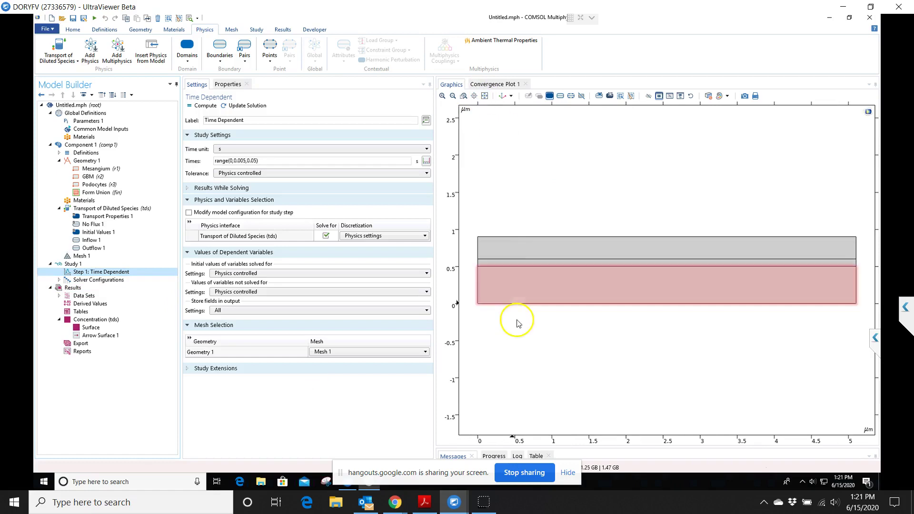
click(90, 328)
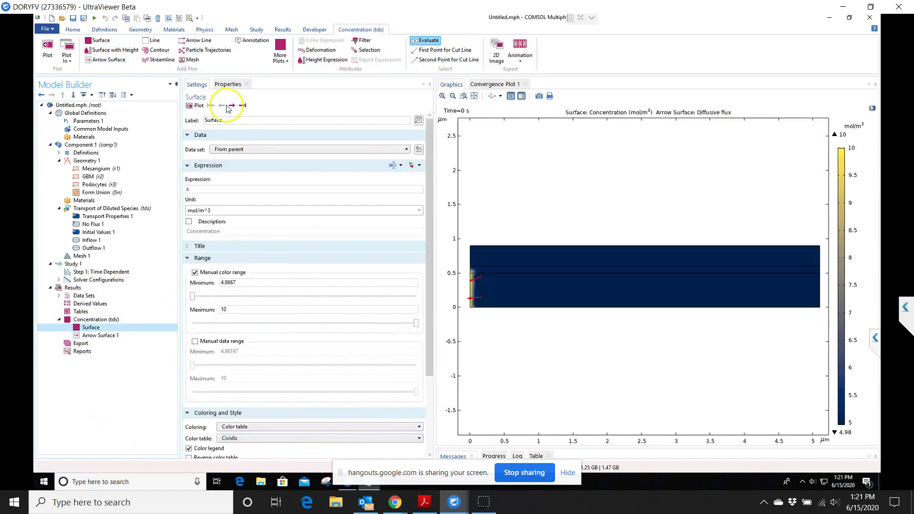
click(231, 105)
click(231, 106)
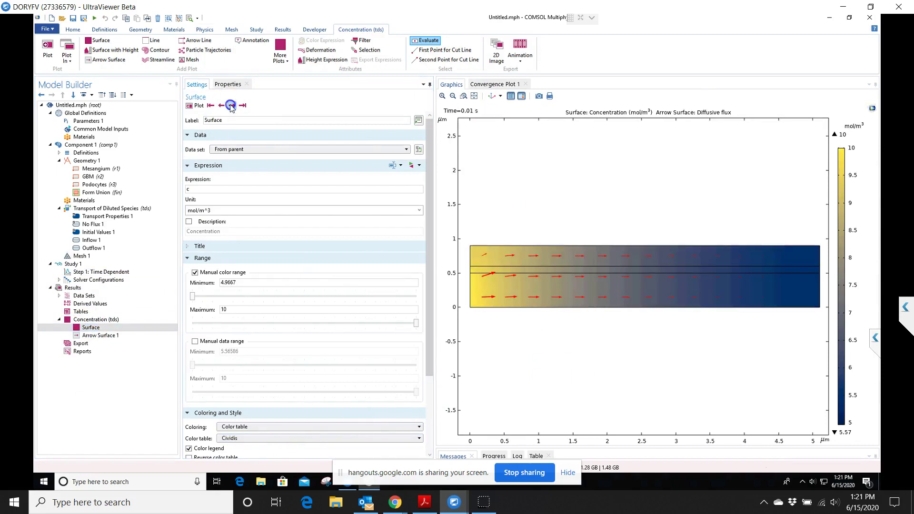
click(231, 106)
click(231, 105)
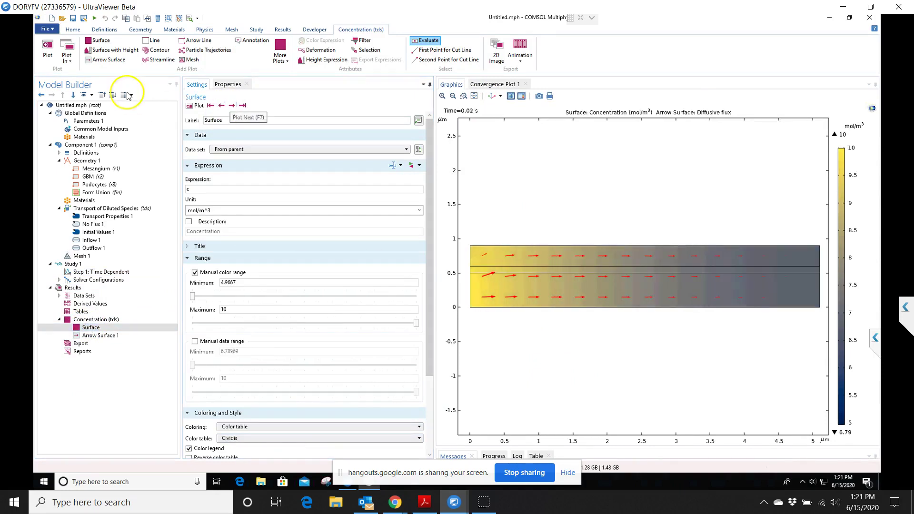
Save the model as a COMSOL Application (*.mph), named with the owner's first name plus "Model", in the owner's folder under Documents
click(52, 29)
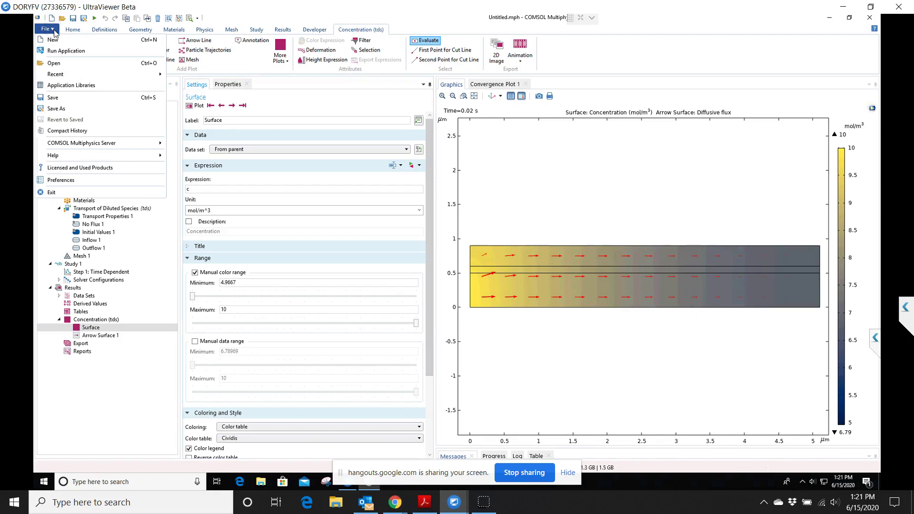
click(68, 109)
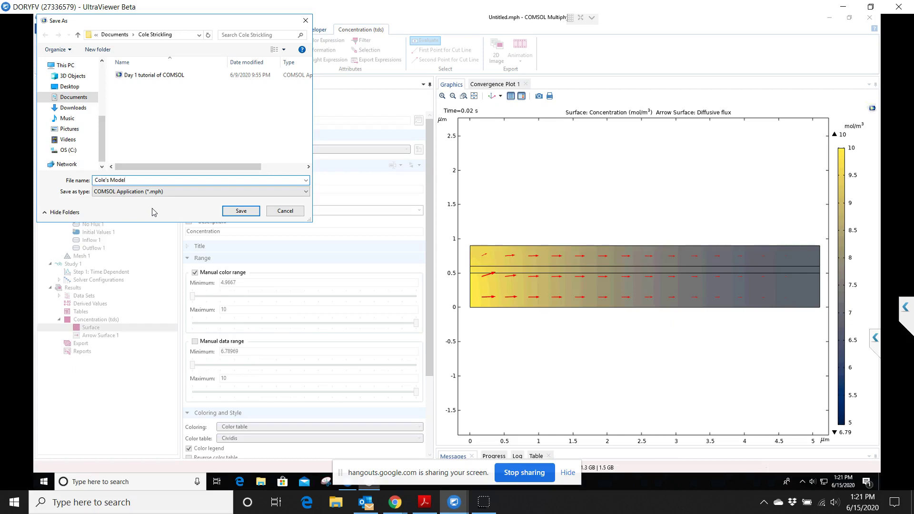
click(72, 98)
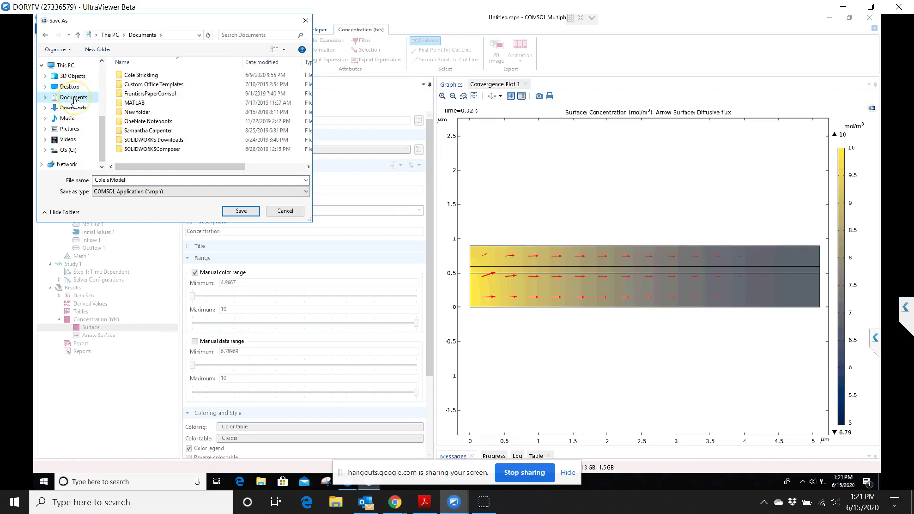
double_click(153, 75)
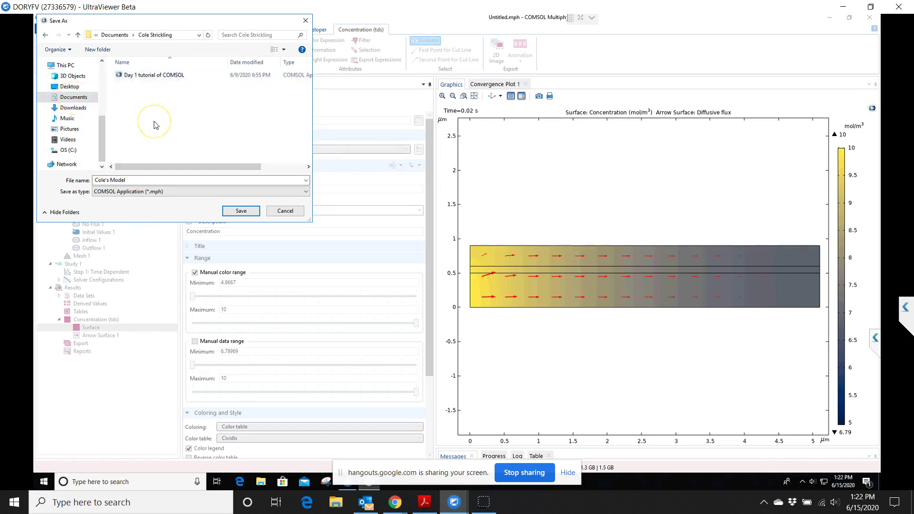
click(242, 212)
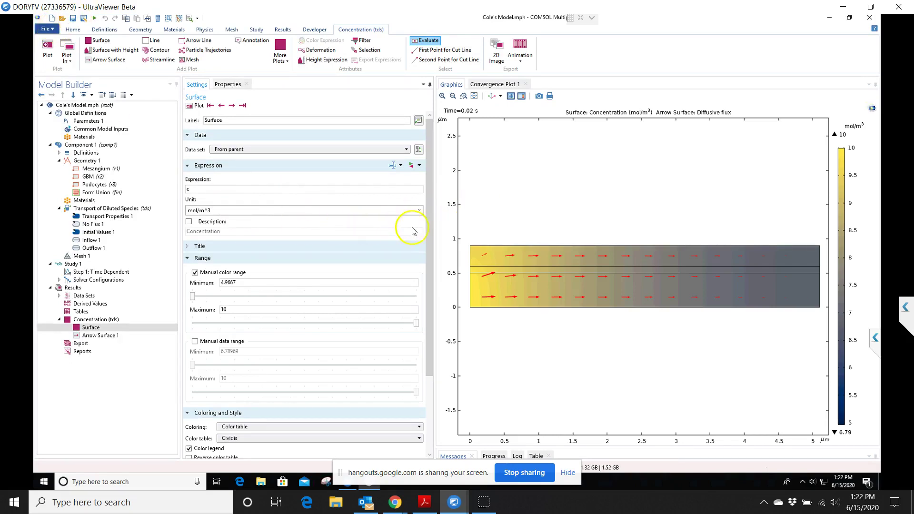
Review the saved model's root settings, global definitions, common model inputs, transport properties and Arrow Surface 1 settings
drag(428, 306, 435, 157)
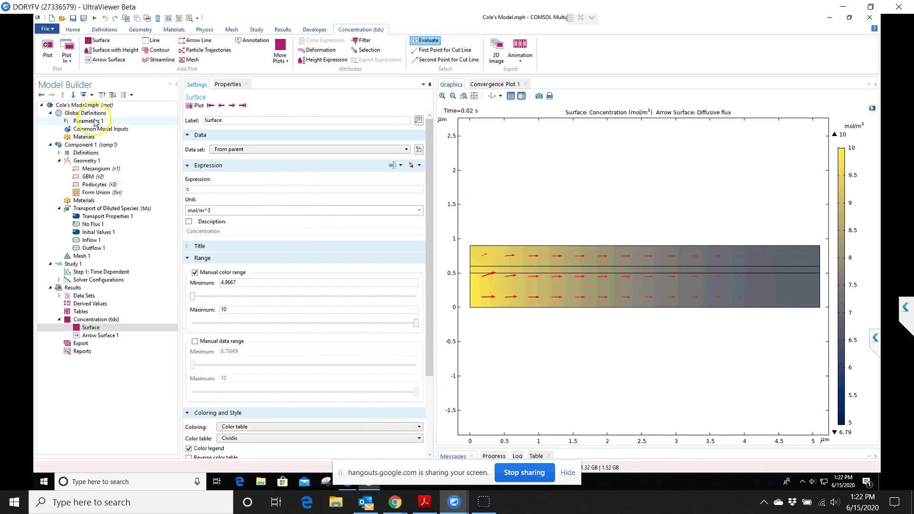
click(138, 108)
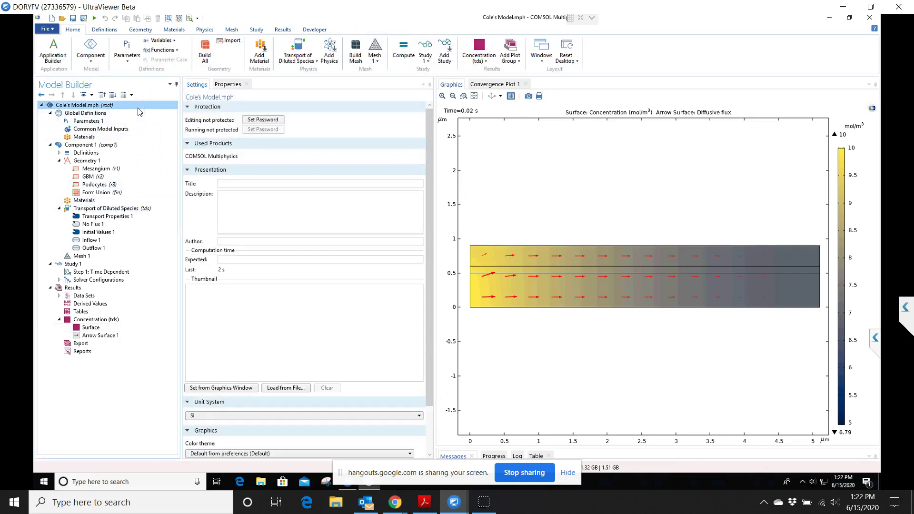
click(138, 114)
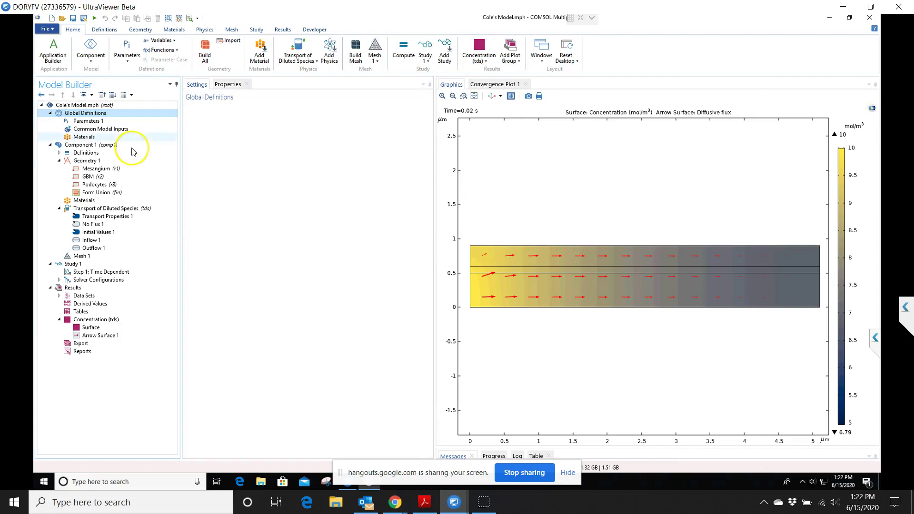
click(137, 130)
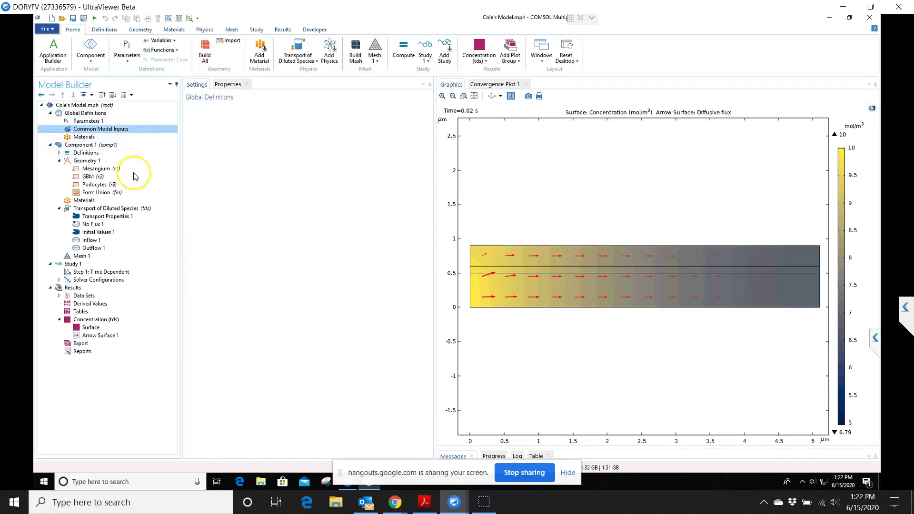
click(130, 217)
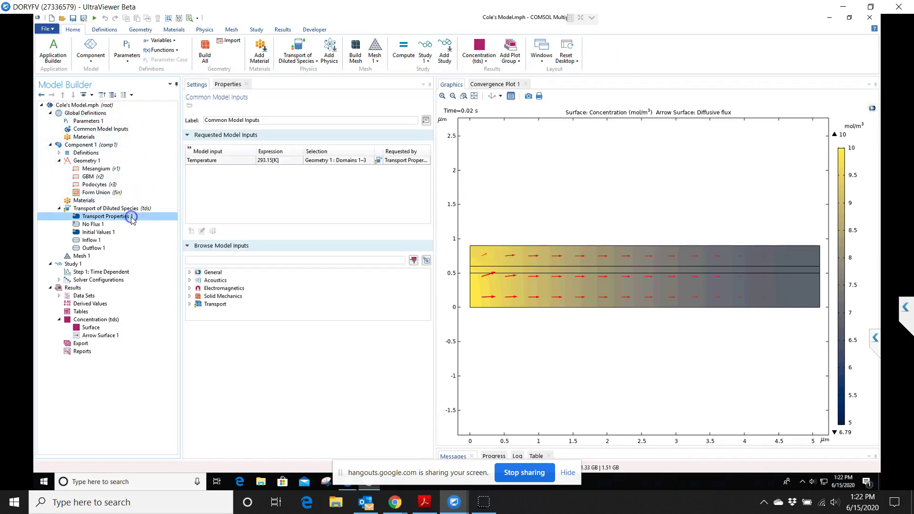
click(99, 335)
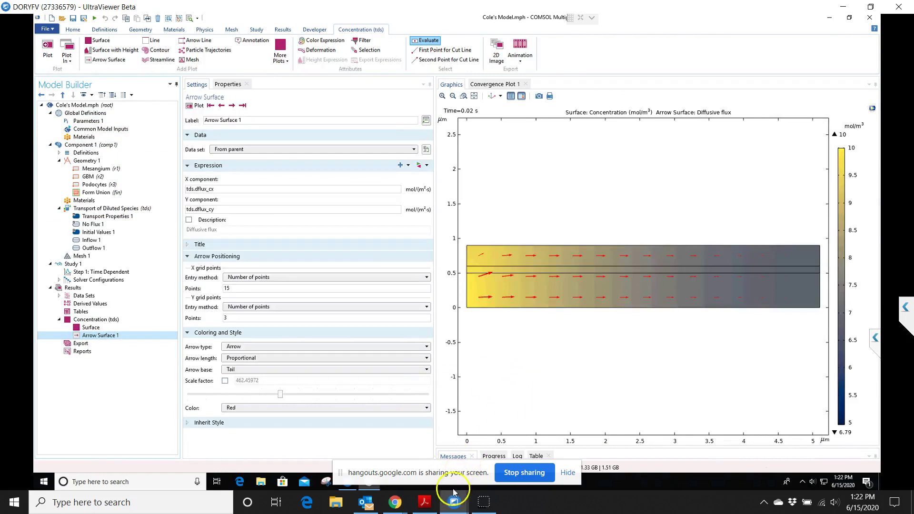
Switch to the Hangouts video call in Chrome and stop sharing the screen
mouse_move(394, 509)
click(429, 474)
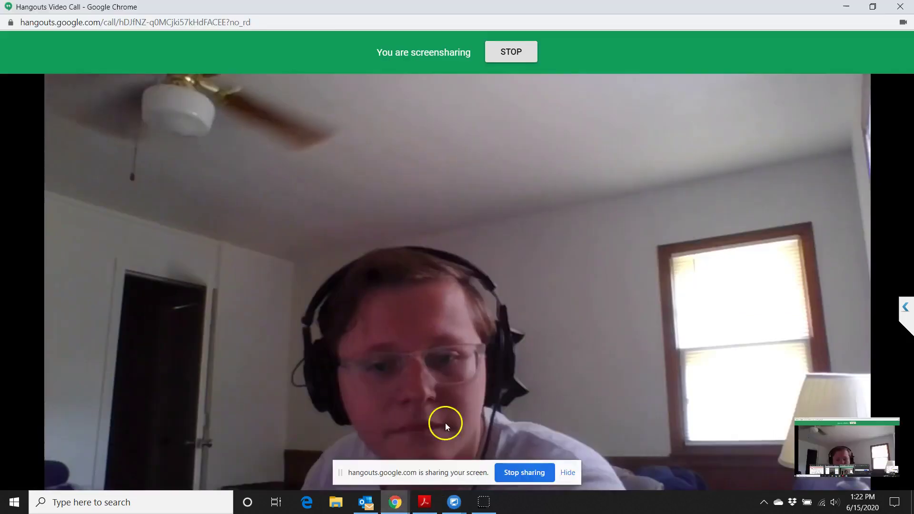
click(516, 49)
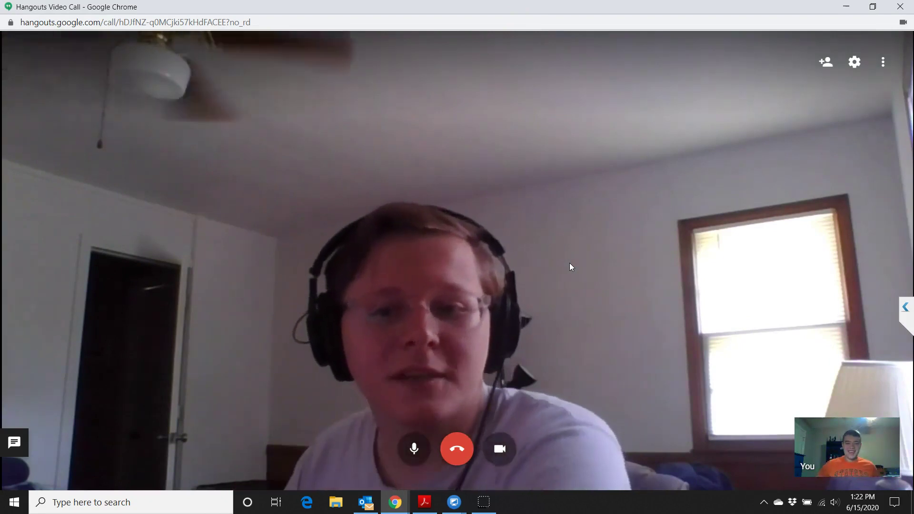
mouse_move(618, 238)
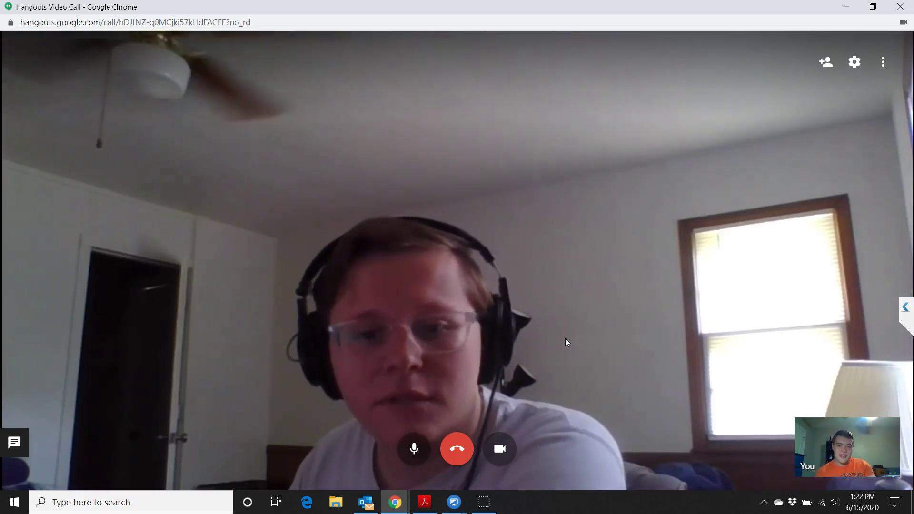
click(497, 506)
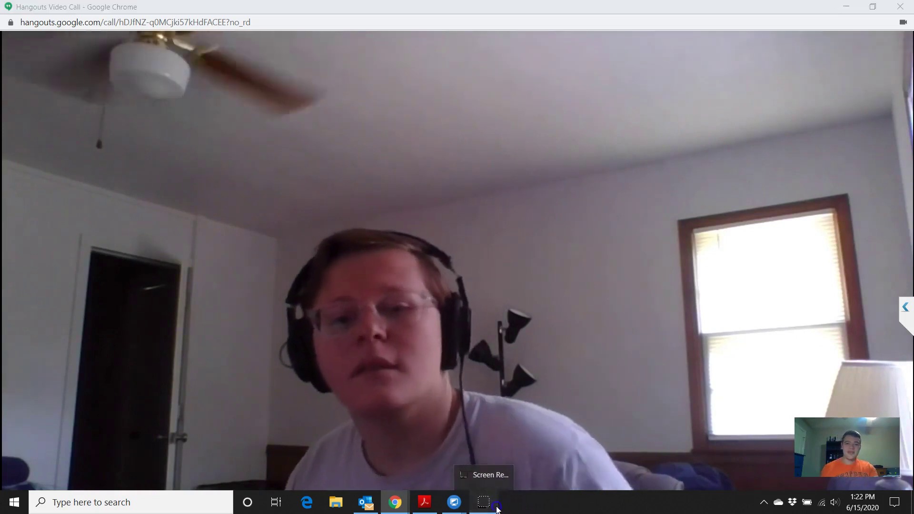